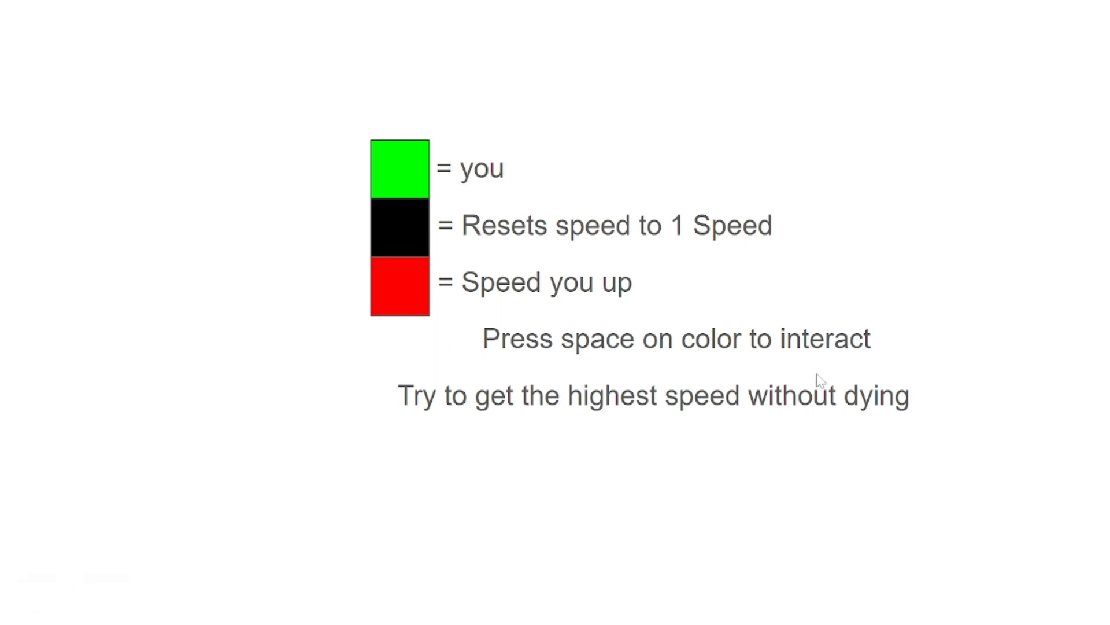
Switch to the Unity editor and deactivate the Startscreen object so its letters are hidden from the scene
{"action": "key", "text": "alt+Tab"}
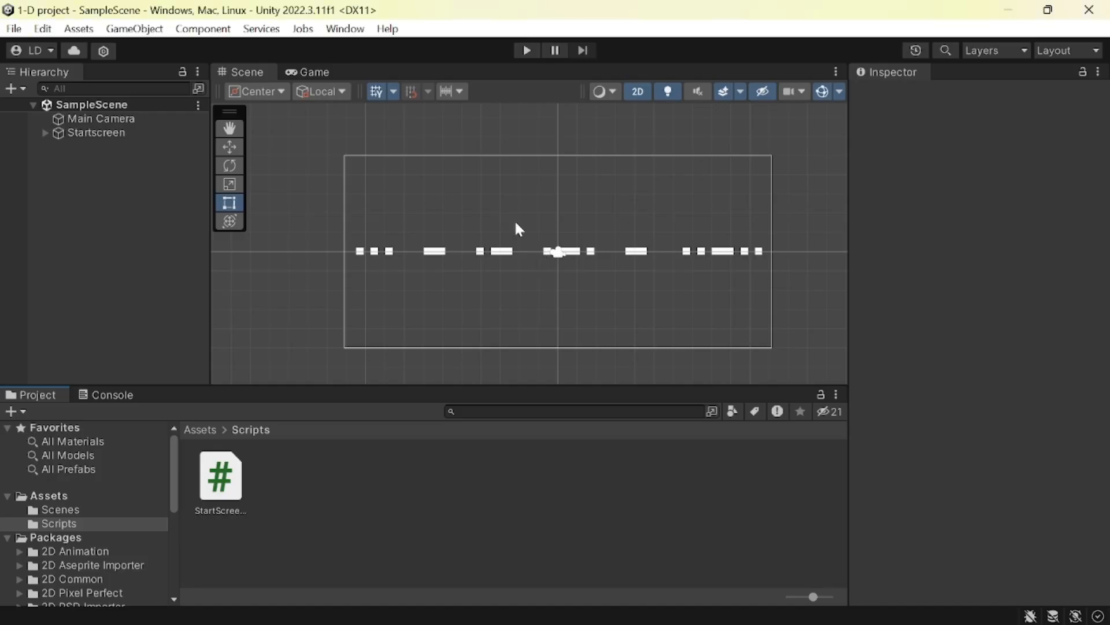
{"action": "left_click", "coordinate": [45, 133]}
{"action": "left_click", "coordinate": [87, 134]}
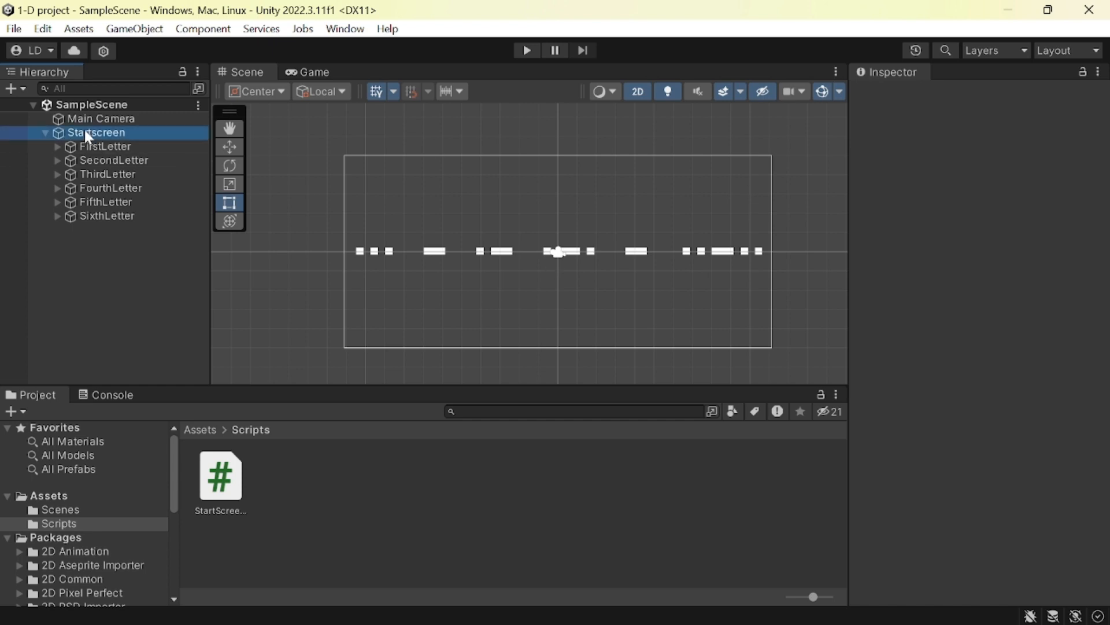
{"action": "left_click", "coordinate": [896, 97]}
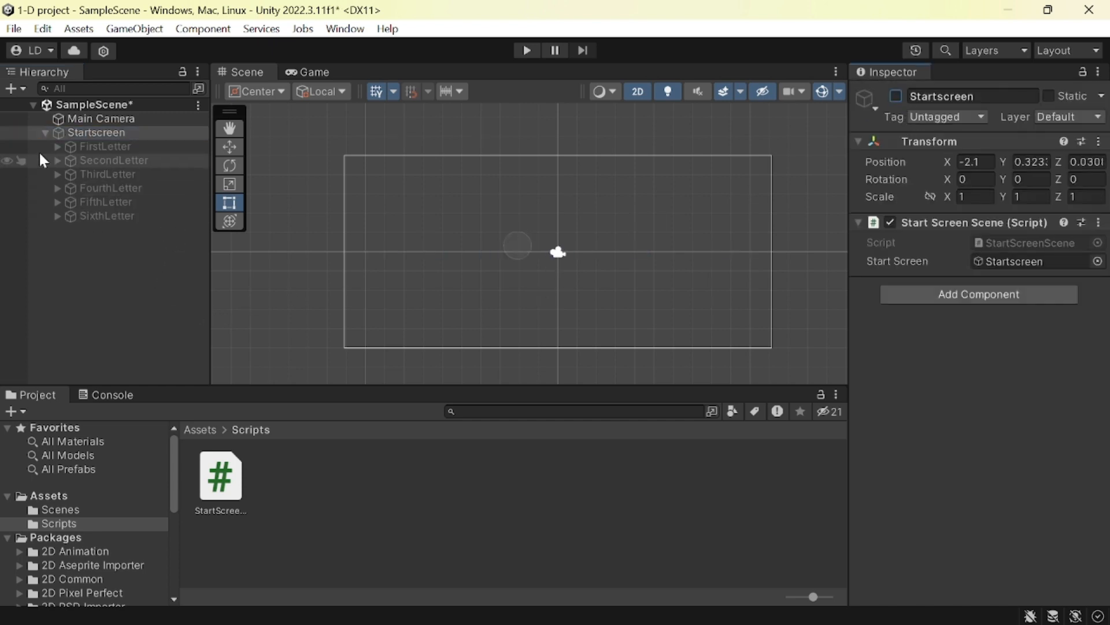
{"action": "left_click", "coordinate": [44, 132]}
{"action": "left_click", "coordinate": [139, 269]}
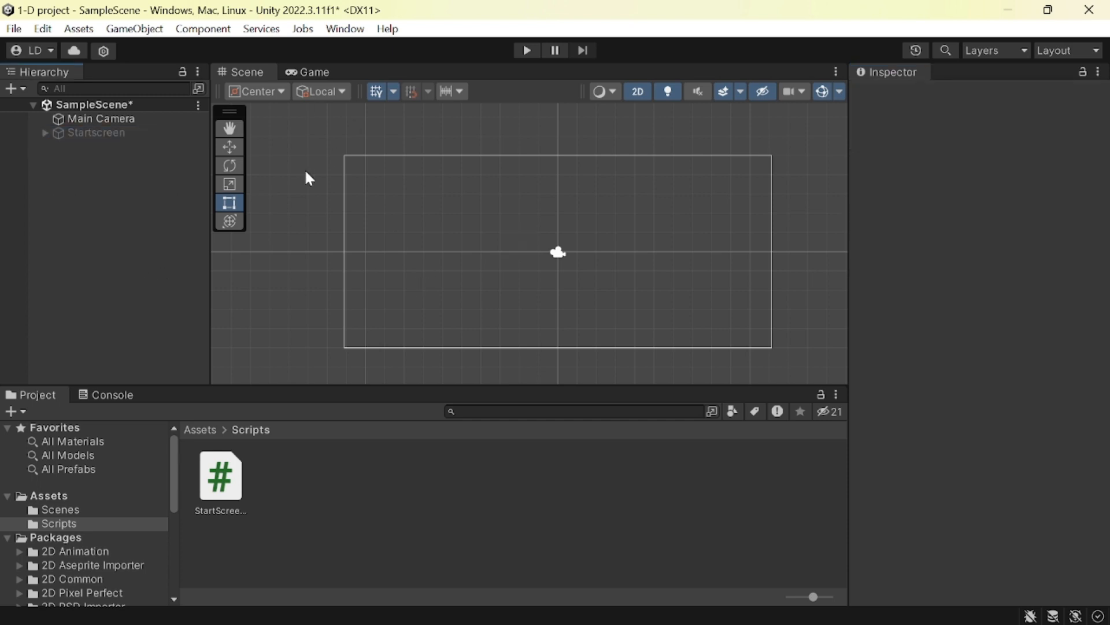
Create an empty game object at the root of SampleScene and name it Mainline
{"action": "right_click", "coordinate": [118, 166]}
{"action": "left_click", "coordinate": [206, 413]}
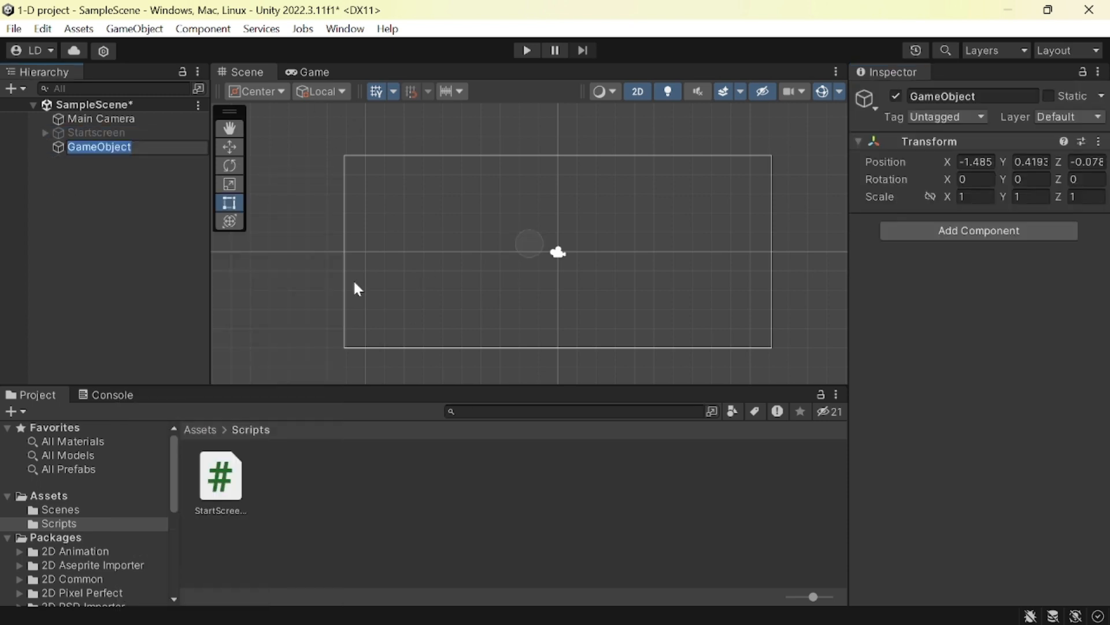
{"action": "type", "text": "Mainli"}
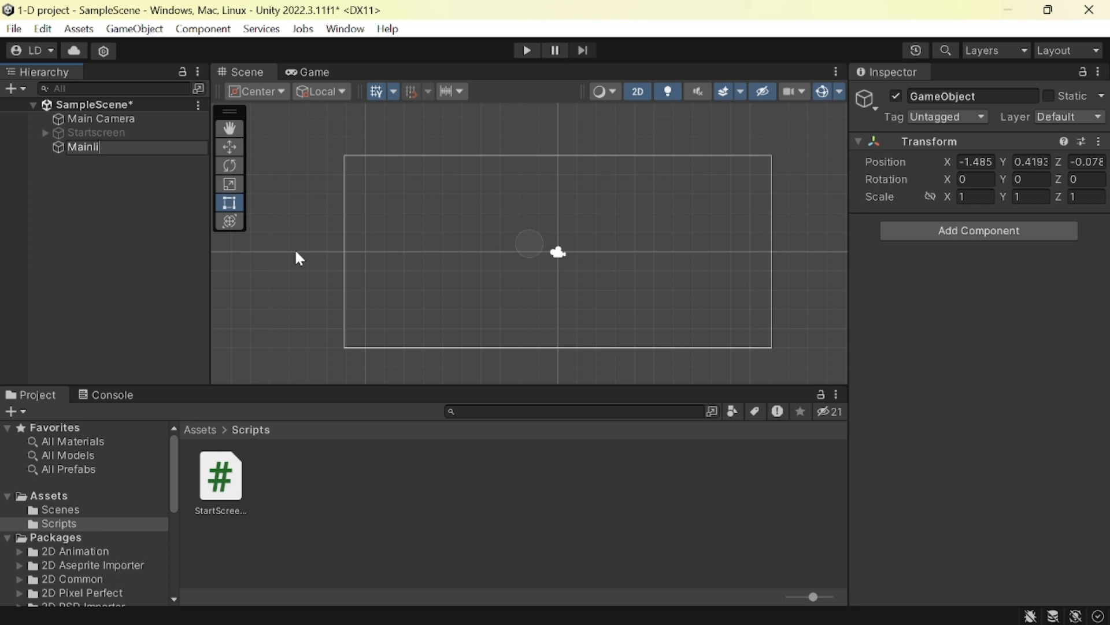
{"action": "type", "text": "ne"}
{"action": "key", "text": "Return"}
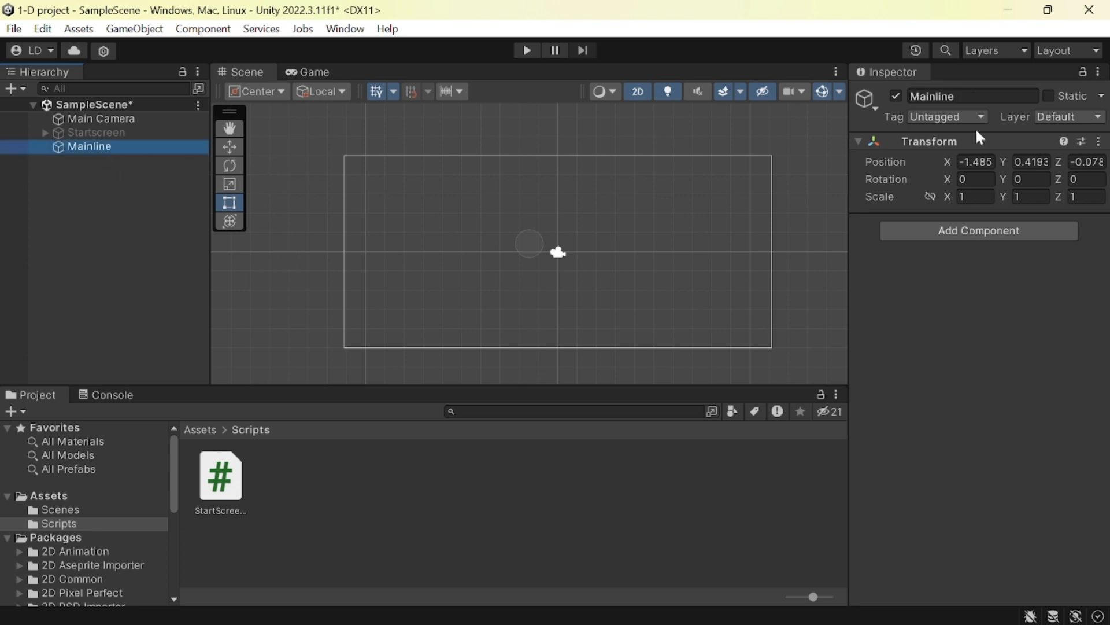
Correct the new empty object's name to MainLine with a capital L
{"action": "left_click", "coordinate": [959, 97]}
{"action": "left_click", "coordinate": [959, 97]}
{"action": "key", "text": "BackSpace"}
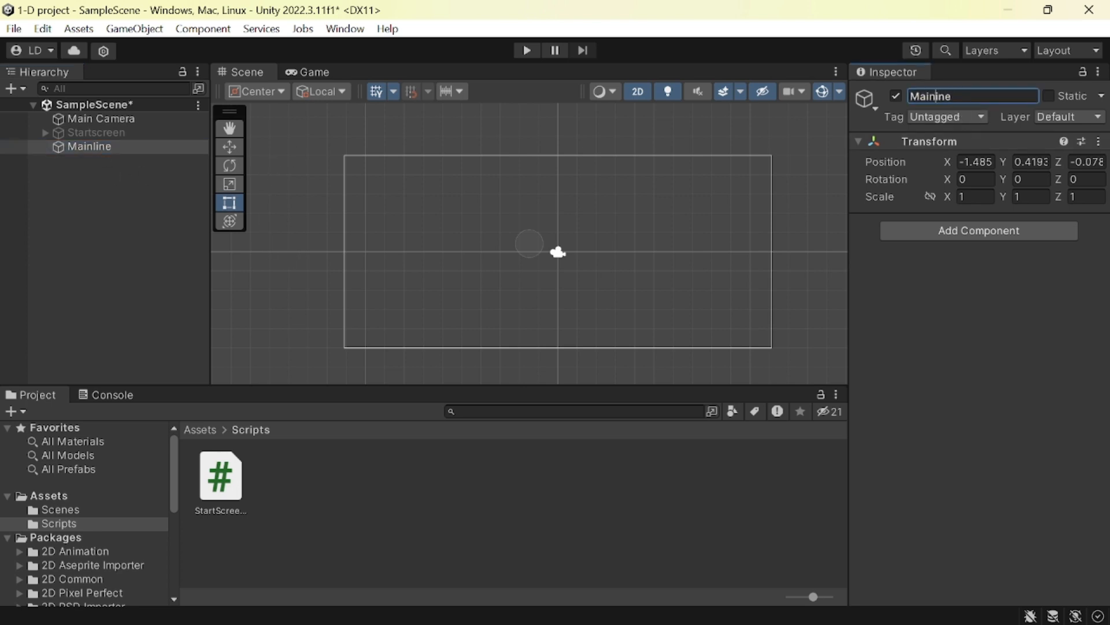
{"action": "type", "text": "P"}
{"action": "key", "text": "BackSpace"}
{"action": "type", "text": "L"}
{"action": "key", "text": "Return"}
Add a 2D square sprite as a child of MainLine, keeping the default name Square
{"action": "right_click", "coordinate": [126, 149]}
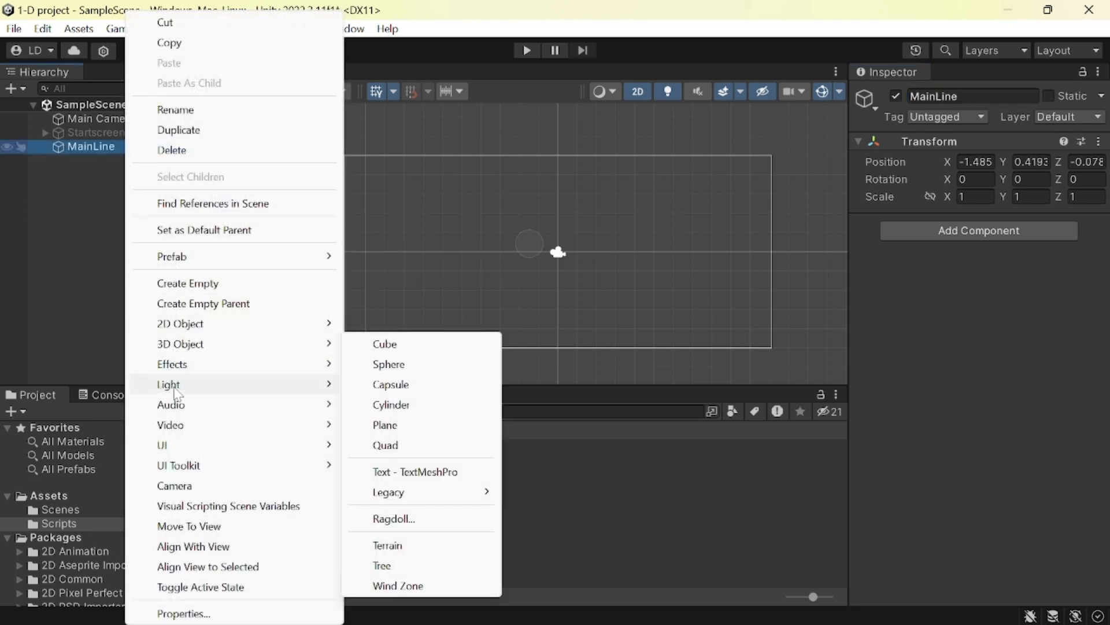
{"action": "mouse_move", "coordinate": [199, 328]}
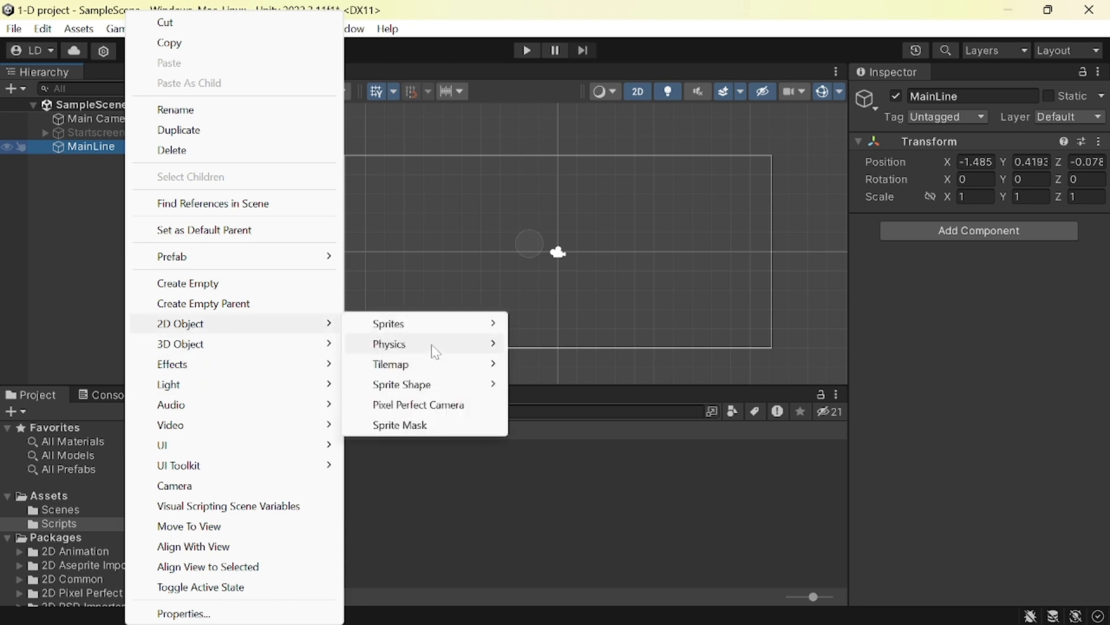
{"action": "mouse_move", "coordinate": [434, 331]}
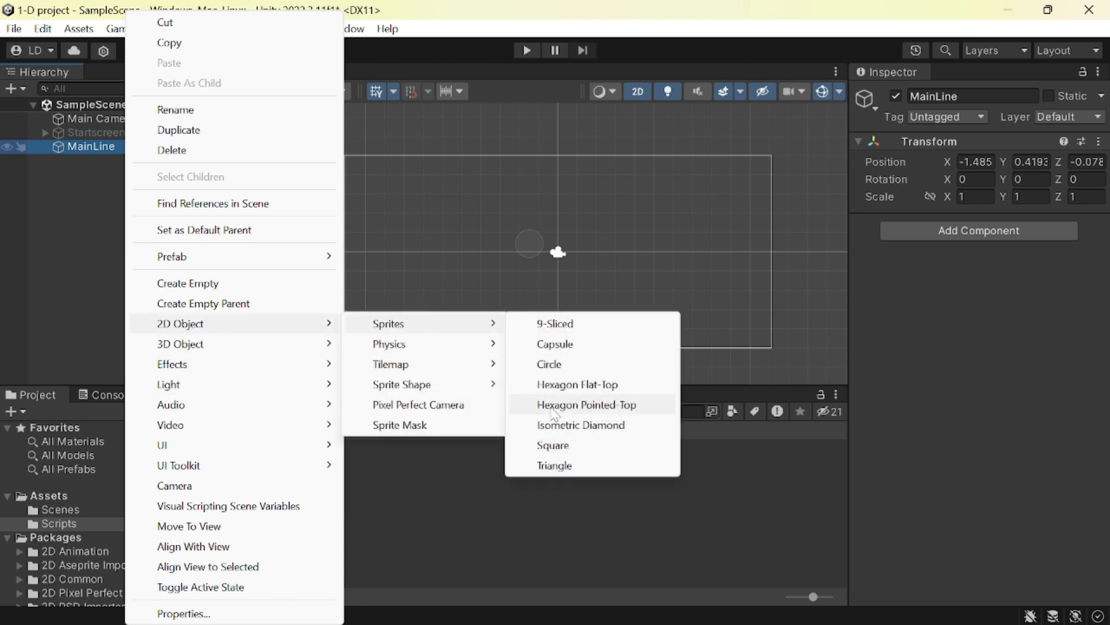
{"action": "left_click", "coordinate": [549, 447]}
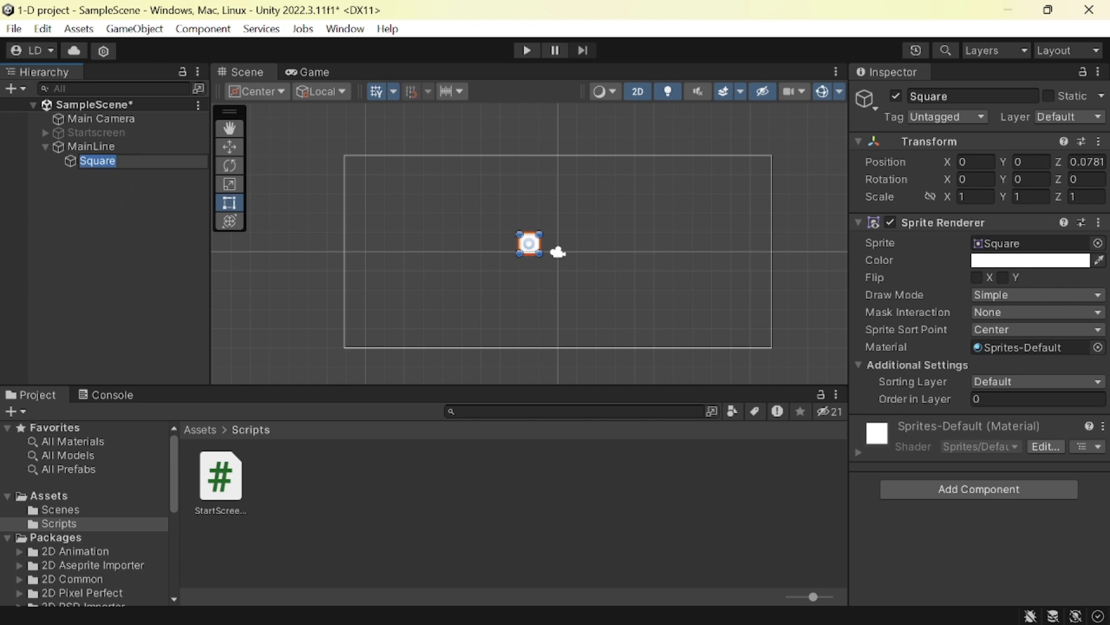
{"action": "left_click", "coordinate": [974, 196]}
Set the square's sprite color to mid grey (7B7B7B) and preview it in the game view
{"action": "left_click", "coordinate": [1035, 259]}
{"action": "left_click_drag", "start_coordinate": [976, 340], "coordinate": [937, 344]}
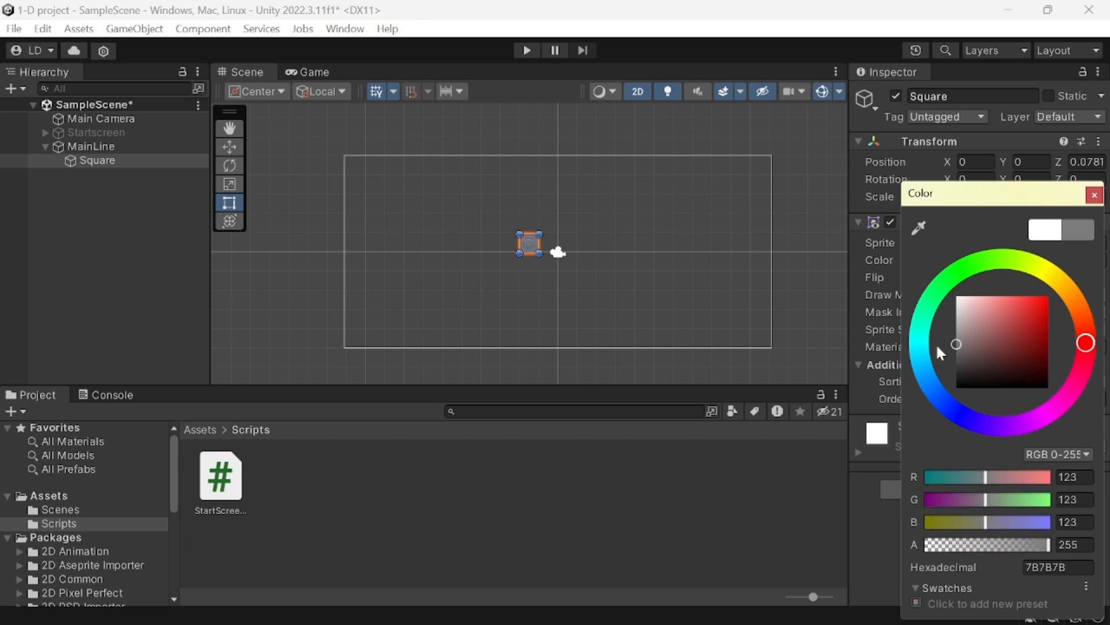
{"action": "left_click", "coordinate": [1095, 195]}
{"action": "left_click", "coordinate": [315, 72]}
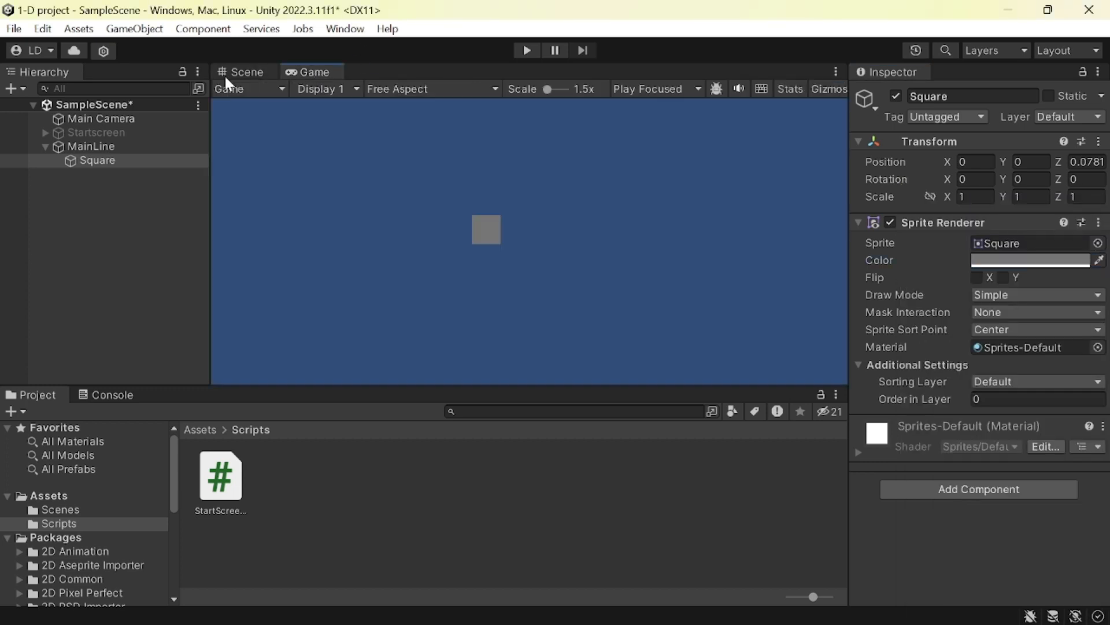
{"action": "left_click", "coordinate": [243, 72]}
Try stretching the square horizontally with an X scale of 100
{"action": "left_click", "coordinate": [975, 196]}
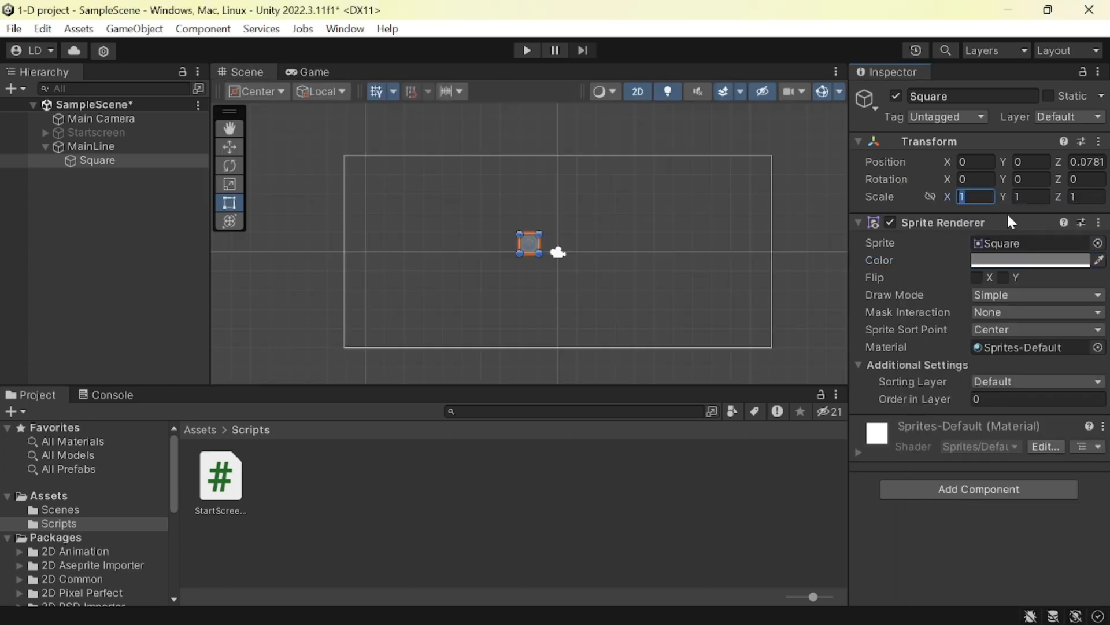
{"action": "type", "text": "1"}
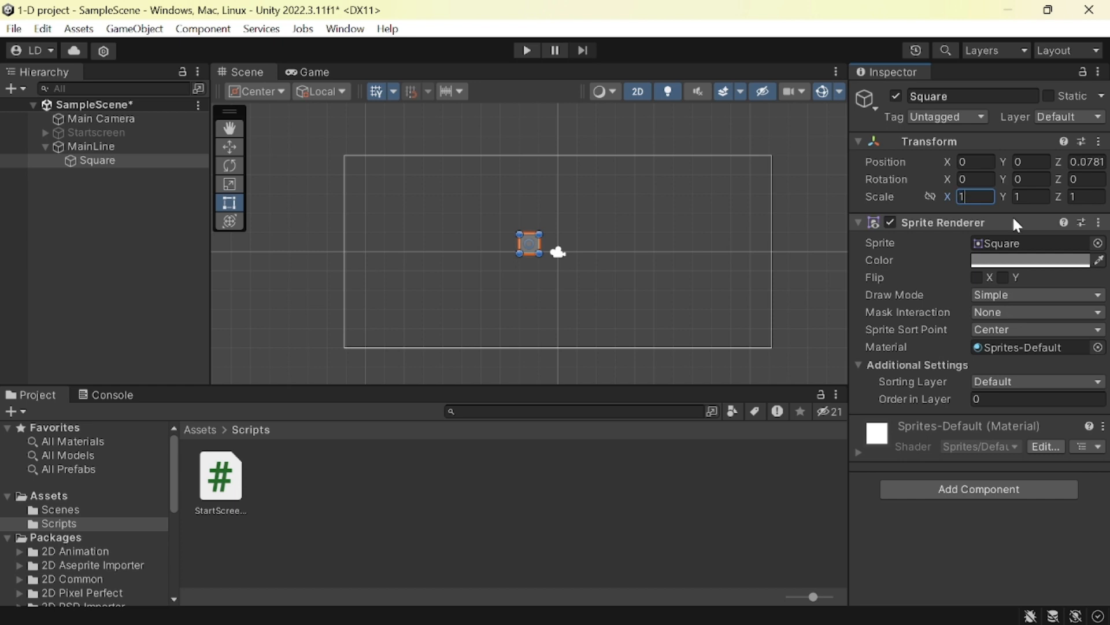
{"action": "type", "text": "0"}
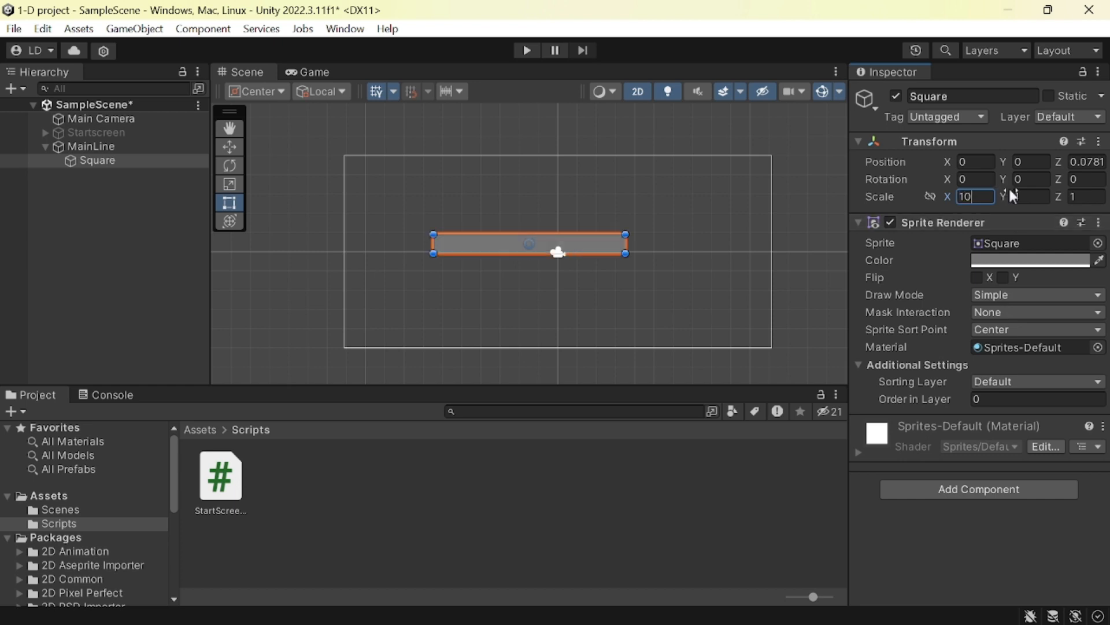
{"action": "type", "text": "0"}
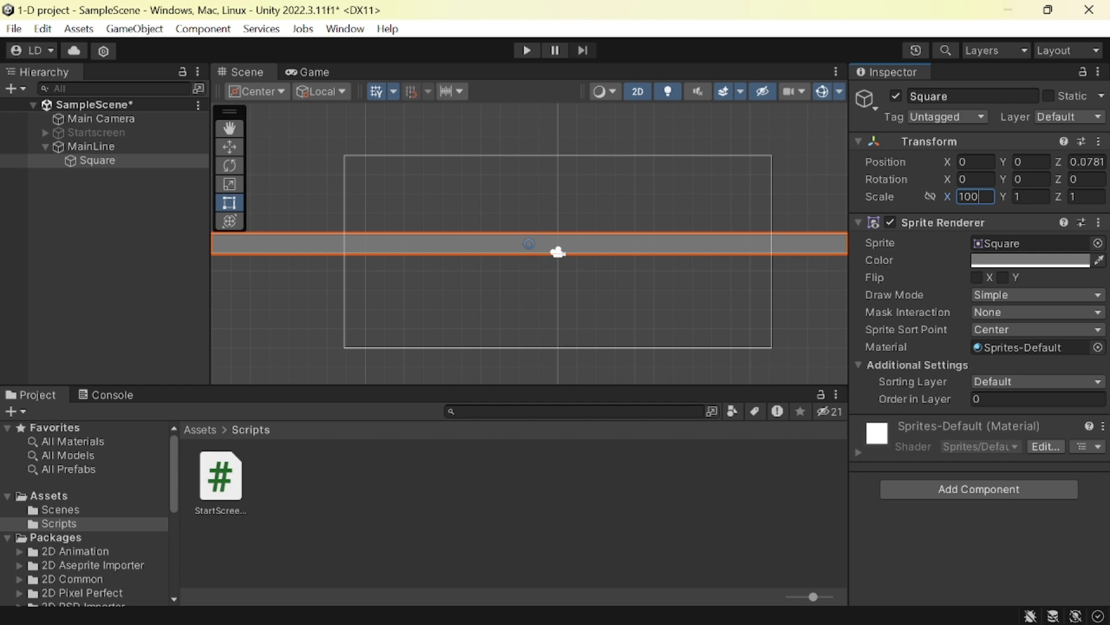
{"action": "scroll", "coordinate": [671, 270], "scroll_direction": "down", "scroll_amount": 5}
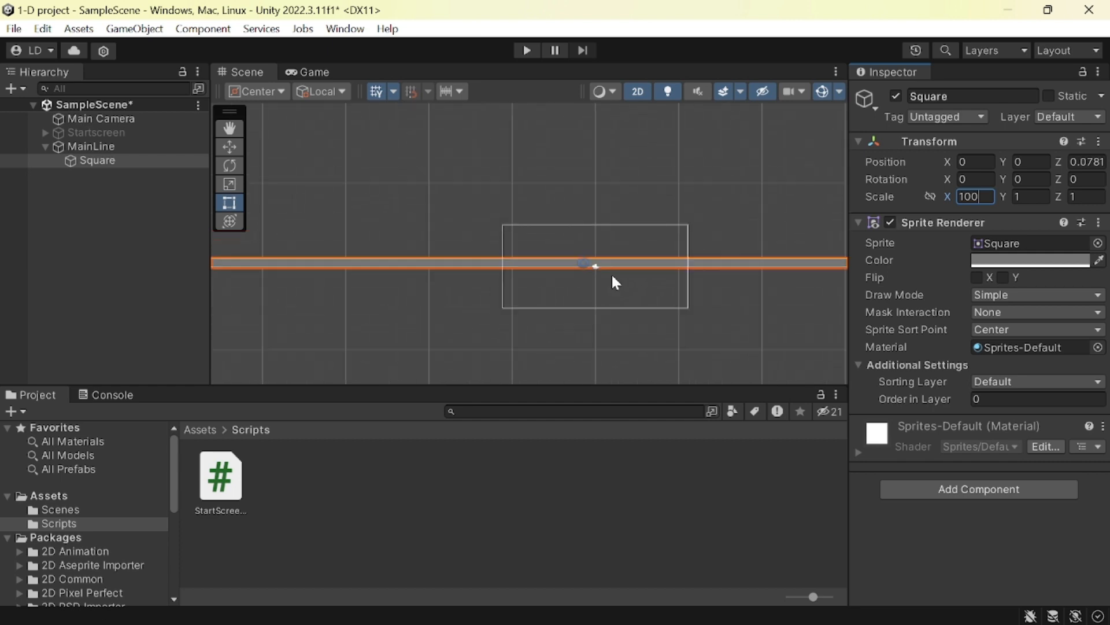
{"action": "scroll", "coordinate": [613, 277], "scroll_direction": "down", "scroll_amount": 2}
Set the square's X scale to 50, trying 30 along the way
{"action": "key", "text": "BackSpace"}
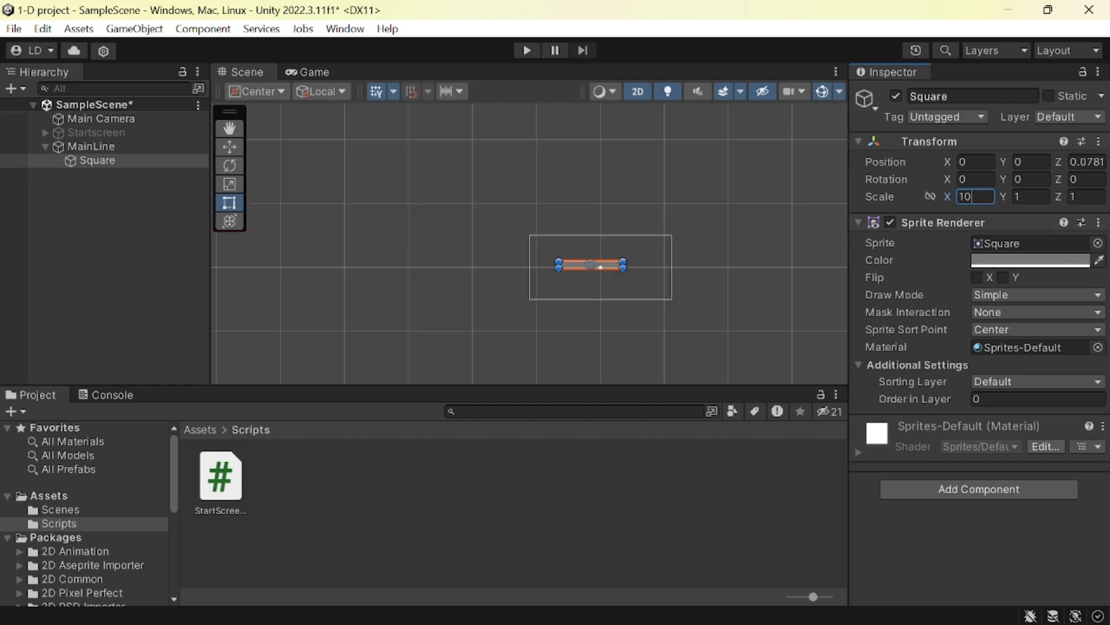
{"action": "key", "text": "BackSpace"}
{"action": "key", "text": "BackSpace"}
{"action": "type", "text": "30"}
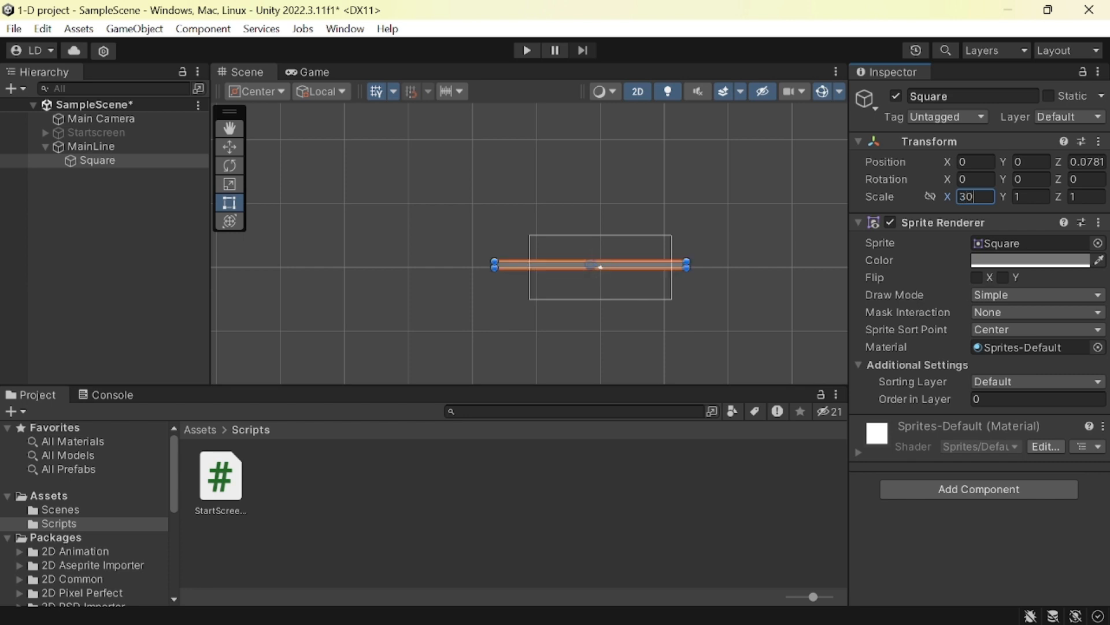
{"action": "key", "text": "BackSpace"}
{"action": "key", "text": "BackSpace"}
{"action": "type", "text": "50"}
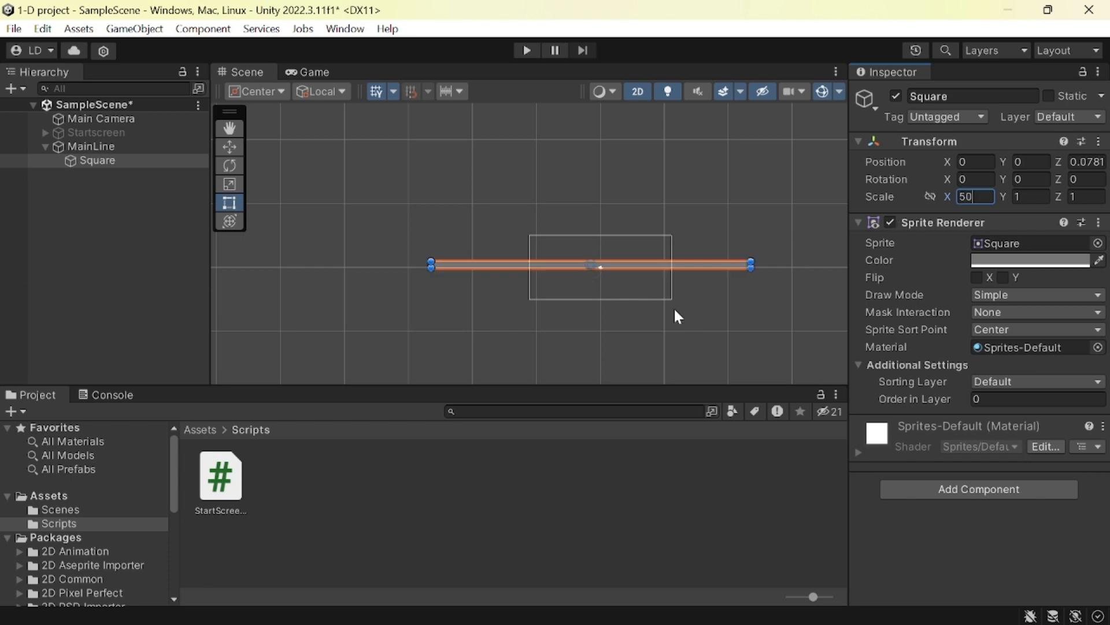
Check how far the stretched grey bar extends past the camera frame in the scene and game views
{"action": "scroll", "coordinate": [669, 309], "scroll_direction": "up", "scroll_amount": 15}
{"action": "middle_click_drag", "start_coordinate": [480, 291], "coordinate": [622, 384]}
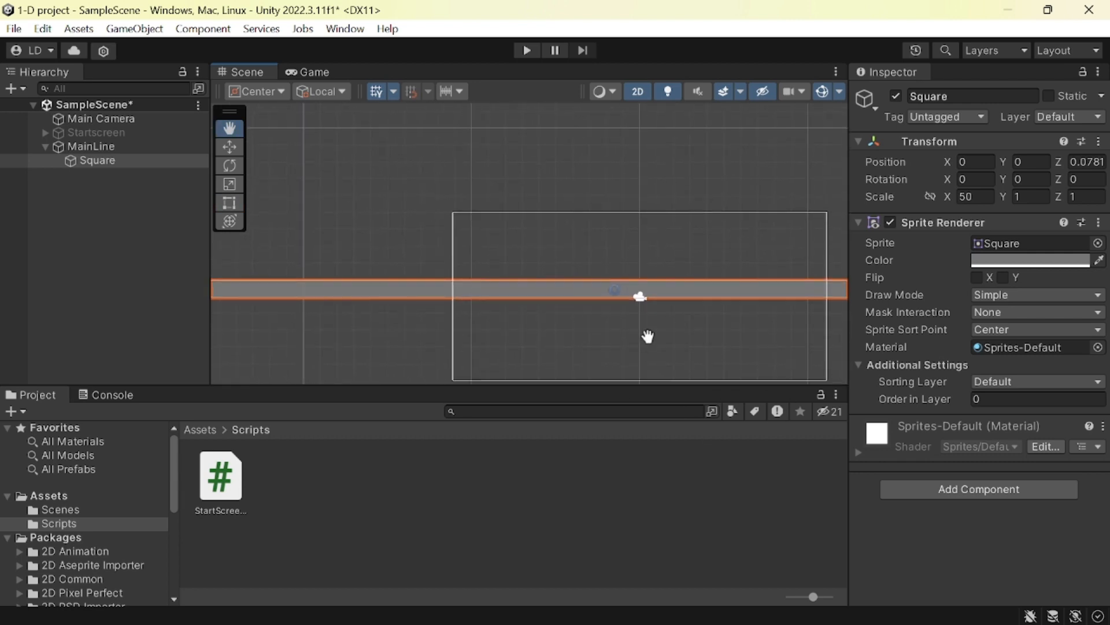
{"action": "middle_click_drag", "start_coordinate": [647, 336], "coordinate": [736, 310]}
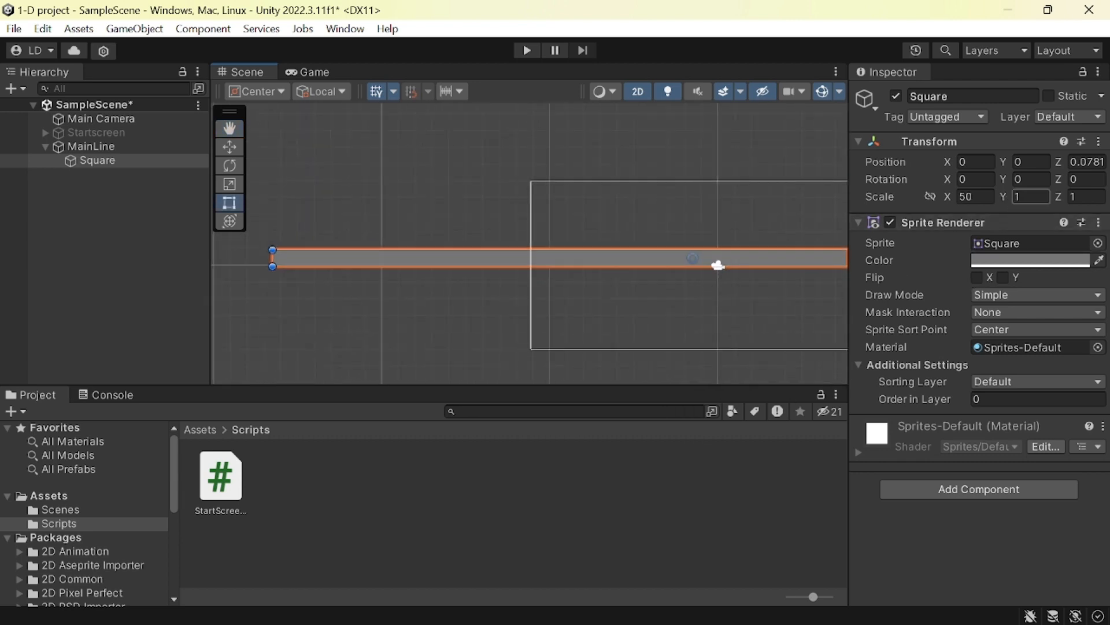
{"action": "middle_click_drag", "start_coordinate": [725, 292], "coordinate": [595, 299]}
{"action": "scroll", "coordinate": [595, 299], "scroll_direction": "up", "scroll_amount": 5}
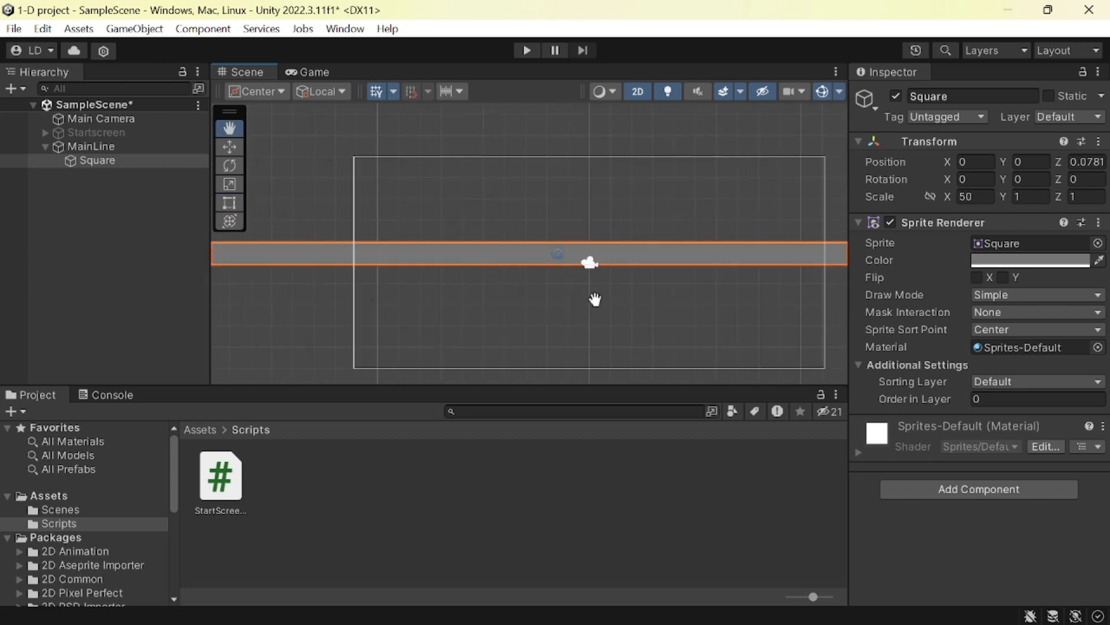
{"action": "left_click", "coordinate": [310, 73]}
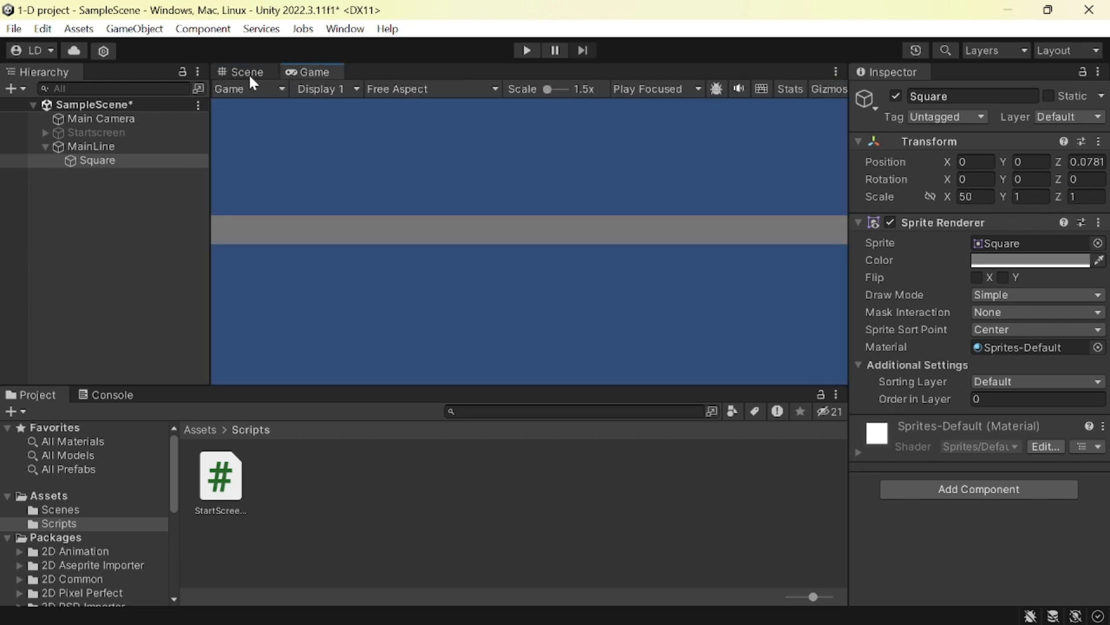
{"action": "left_click", "coordinate": [232, 73]}
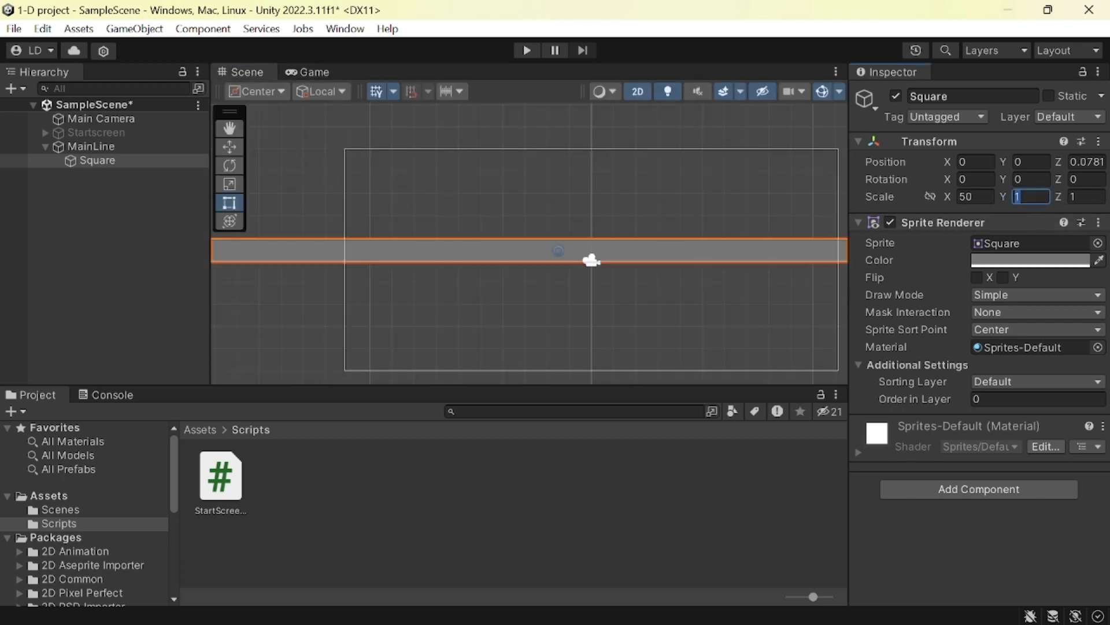
Try a Y scale of 0.5 on the grey bar and undo the change
{"action": "left_click", "coordinate": [1030, 197]}
{"action": "key", "text": "BackSpace"}
{"action": "type", "text": "0.5"}
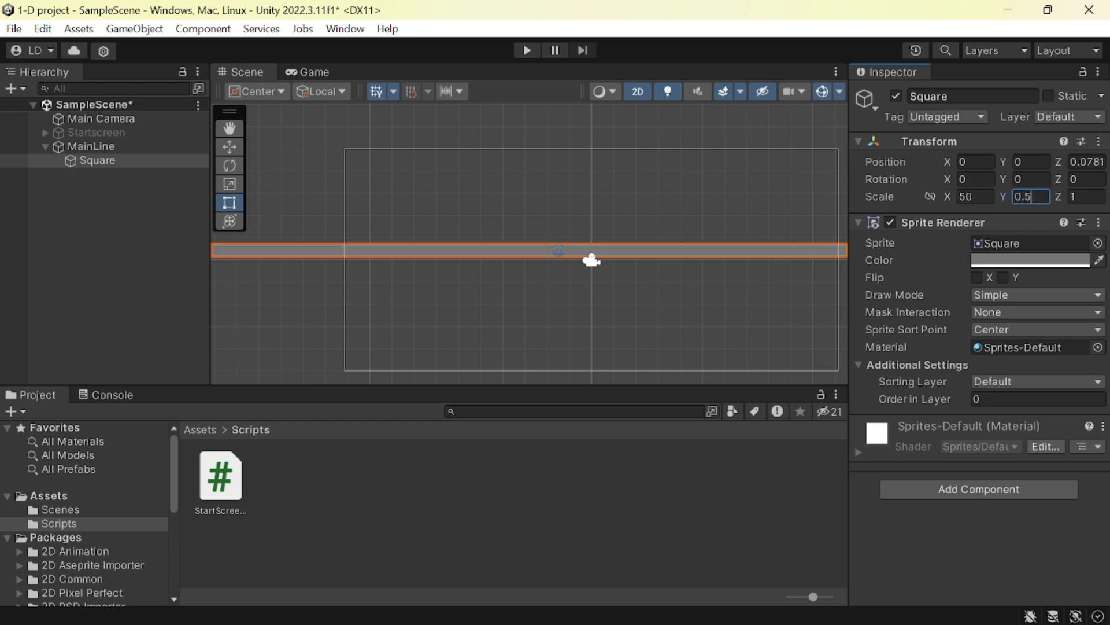
{"action": "key", "text": "ctrl+z"}
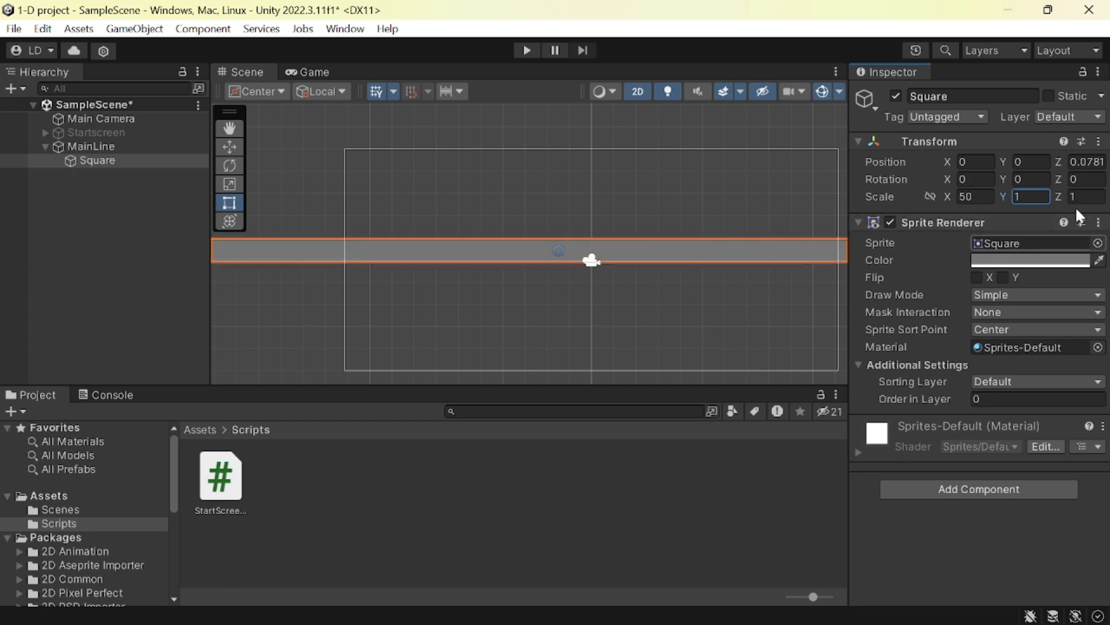
Set the square's Y position to -0.5 and check its placement against the camera frame
{"action": "left_click", "coordinate": [1032, 162]}
{"action": "key", "text": "BackSpace"}
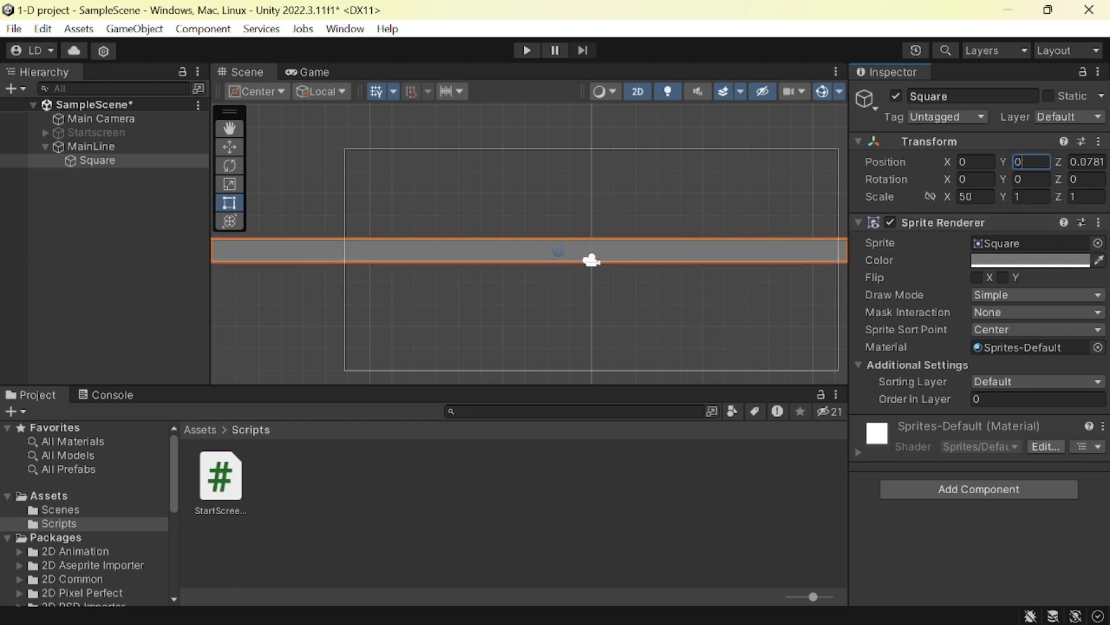
{"action": "type", "text": "-1"}
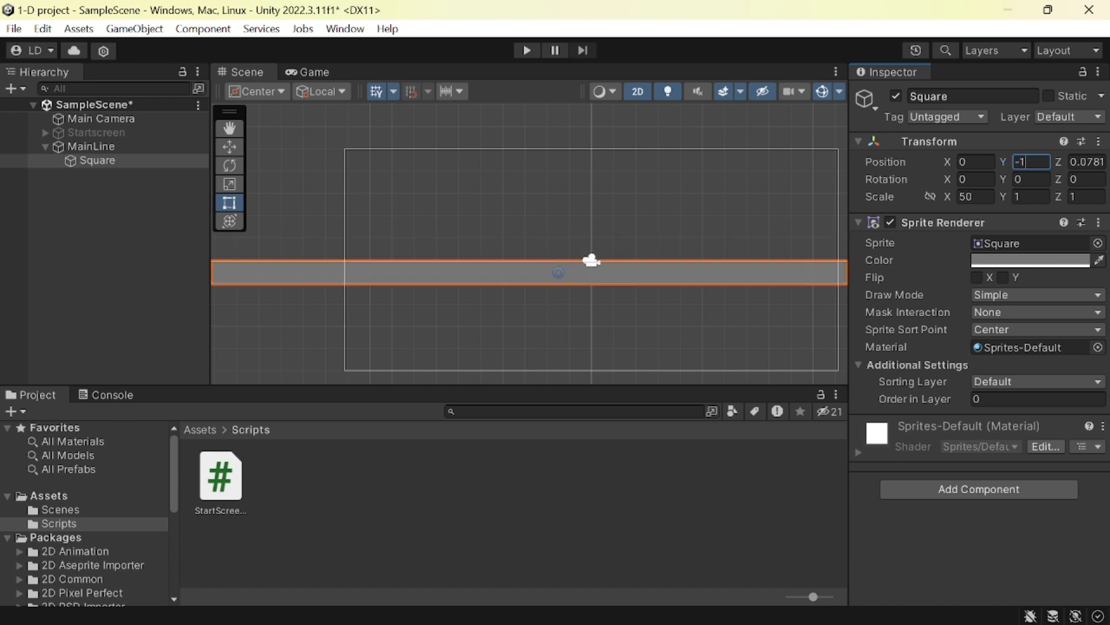
{"action": "key", "text": "BackSpace"}
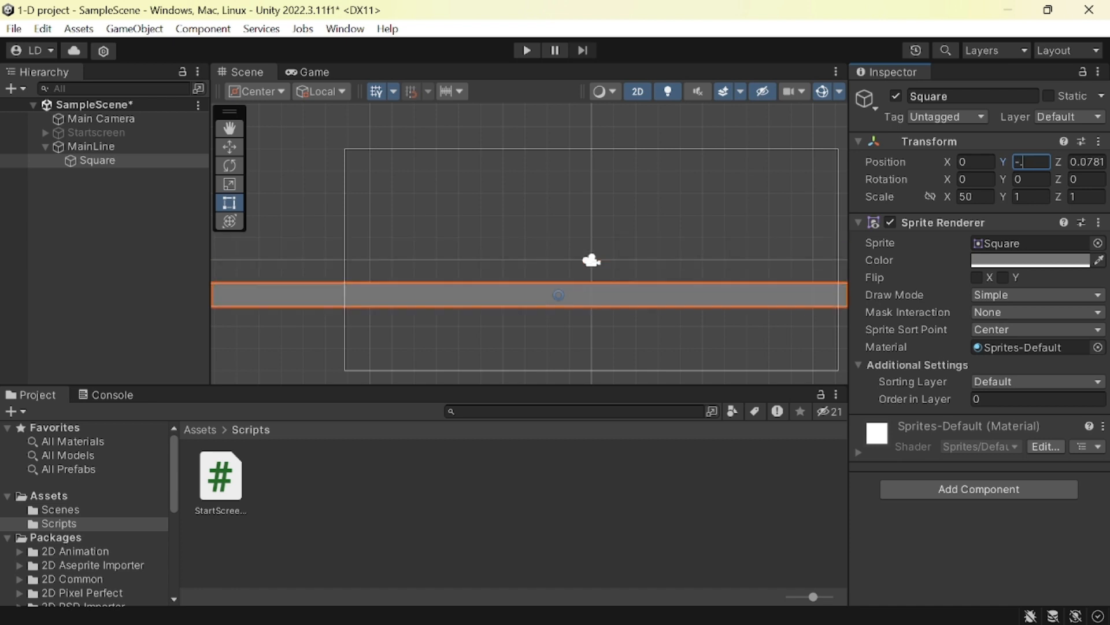
{"action": "type", "text": ".5"}
{"action": "left_click", "coordinate": [698, 363]}
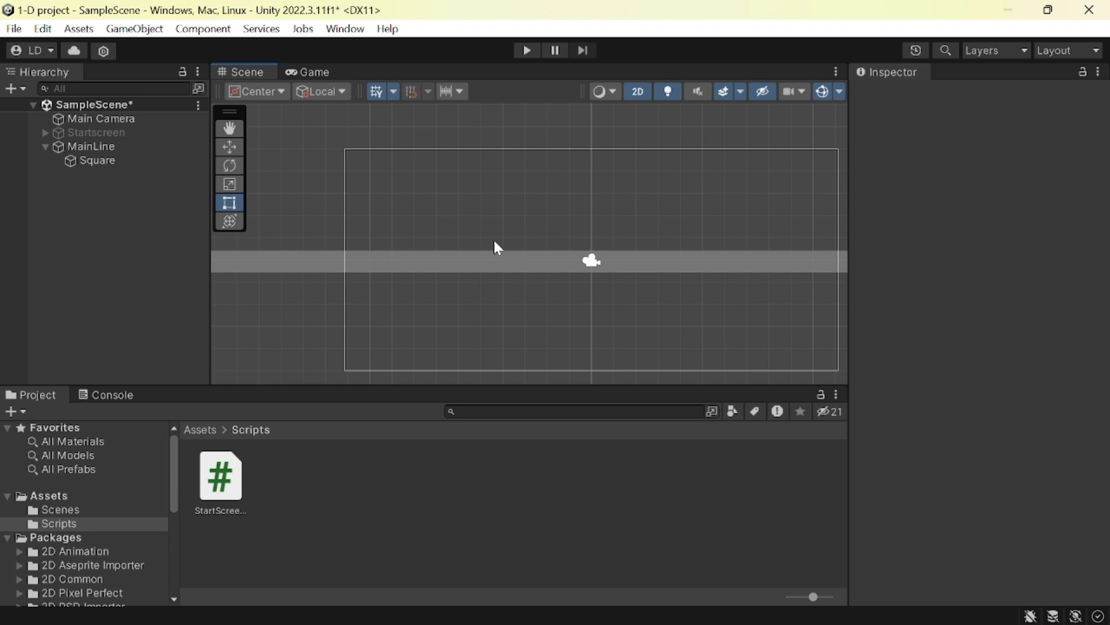
{"action": "scroll", "coordinate": [592, 283], "scroll_direction": "down", "scroll_amount": 4}
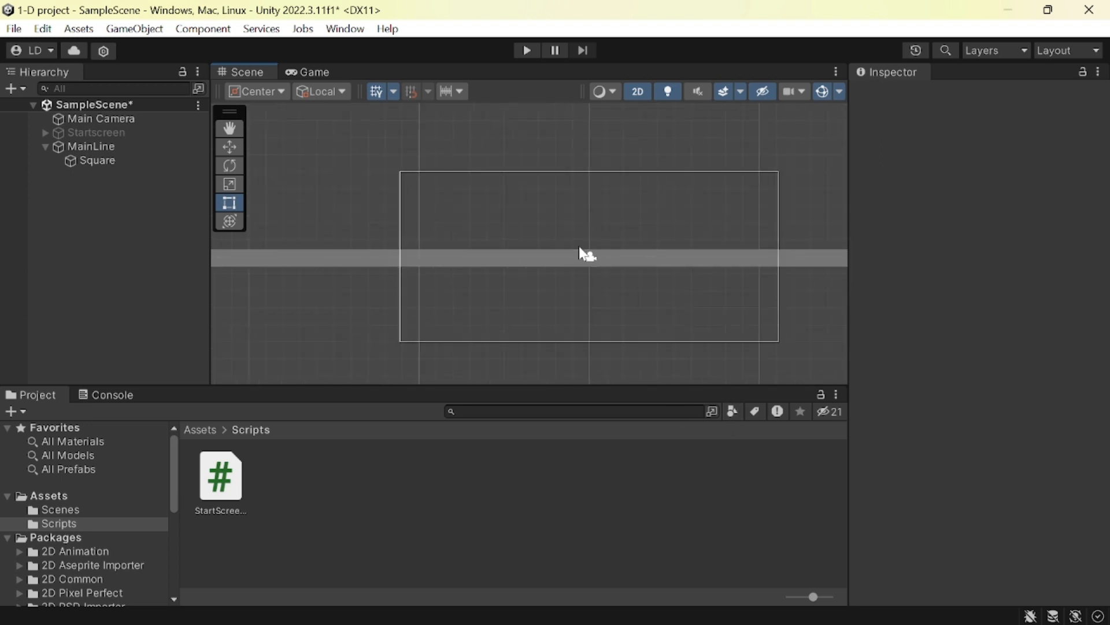
{"action": "left_click", "coordinate": [549, 256]}
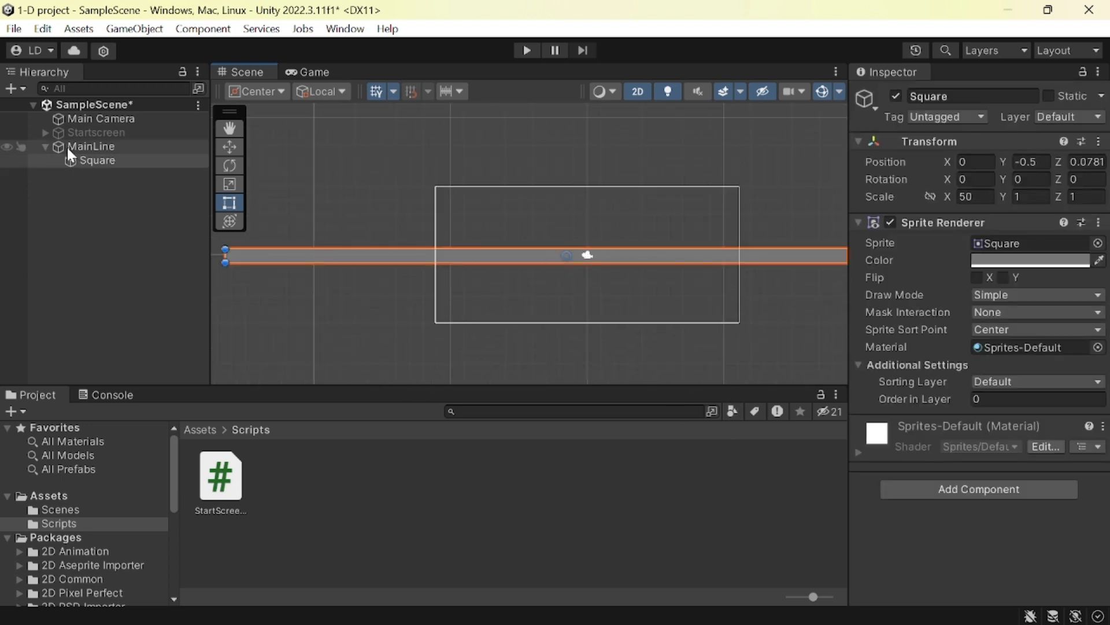
Create a Square sprite as a child of MainLine and name it Player
{"action": "right_click", "coordinate": [61, 162]}
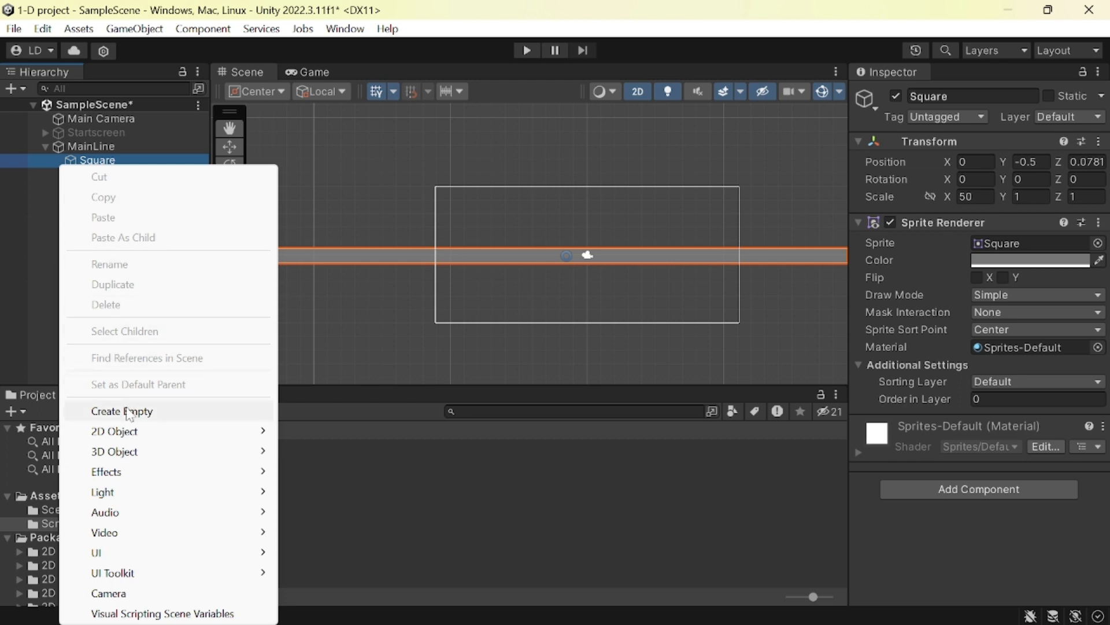
{"action": "left_click", "coordinate": [64, 171]}
{"action": "left_click", "coordinate": [85, 146]}
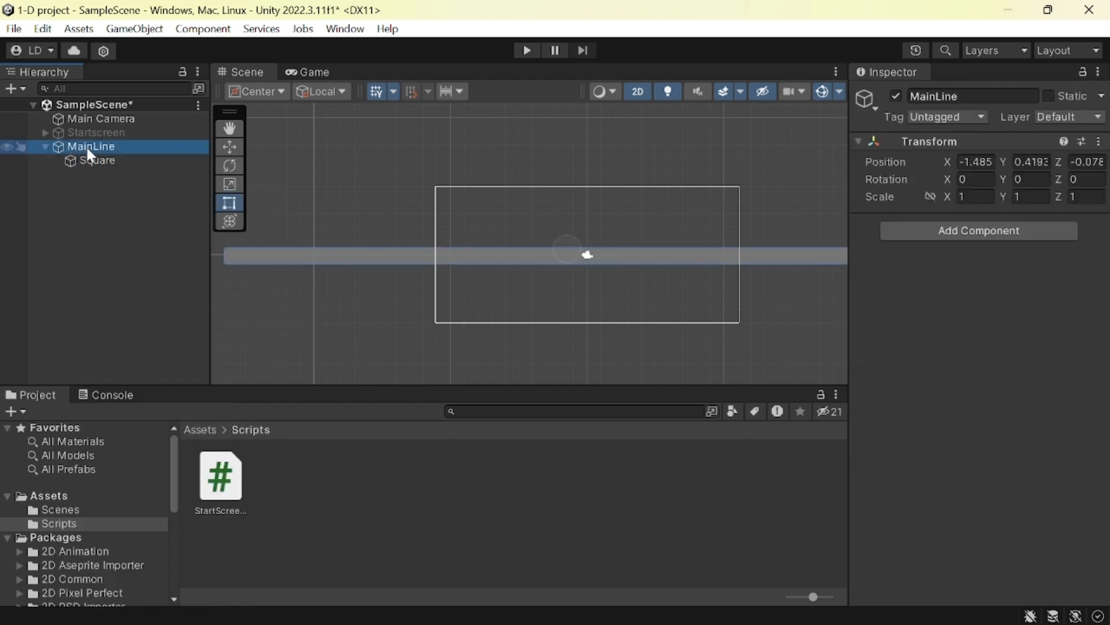
{"action": "right_click", "coordinate": [85, 145]}
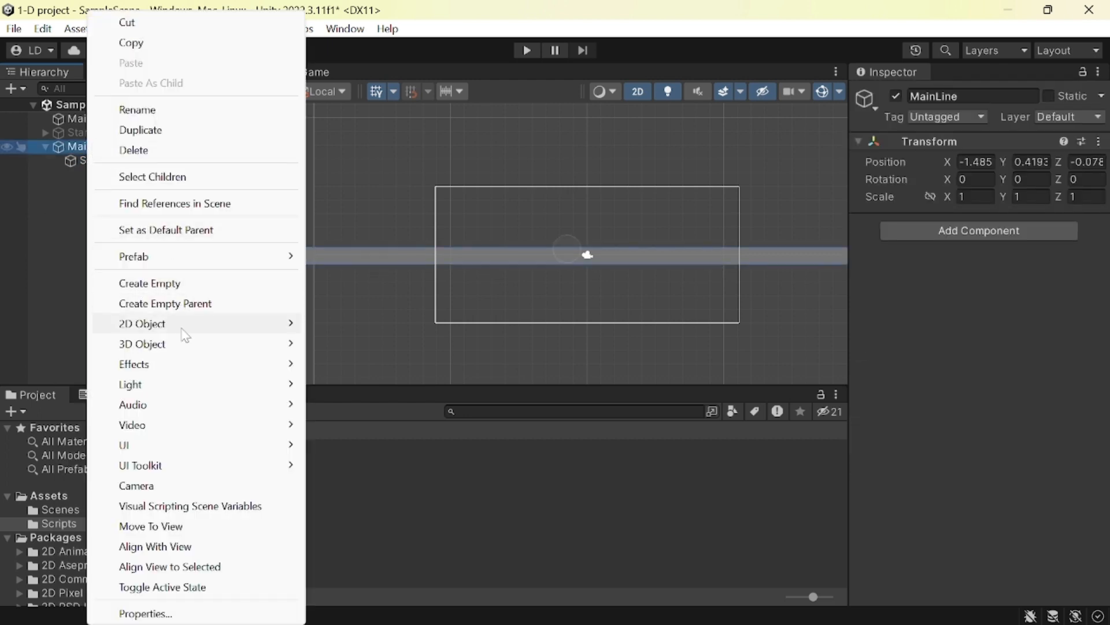
{"action": "mouse_move", "coordinate": [186, 323]}
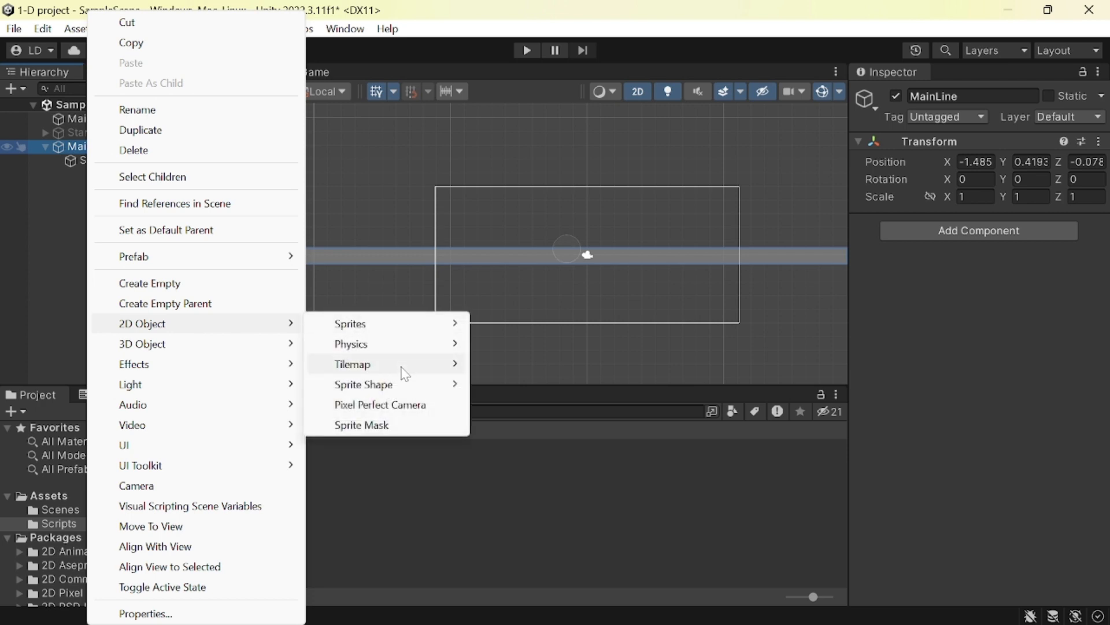
{"action": "mouse_move", "coordinate": [405, 325]}
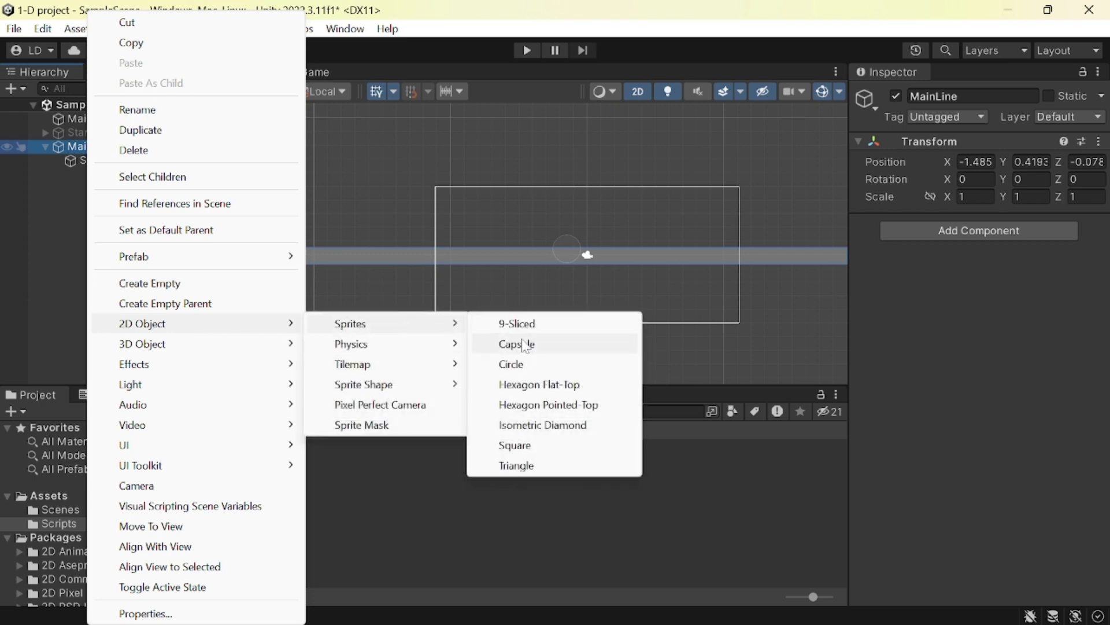
{"action": "left_click", "coordinate": [514, 445]}
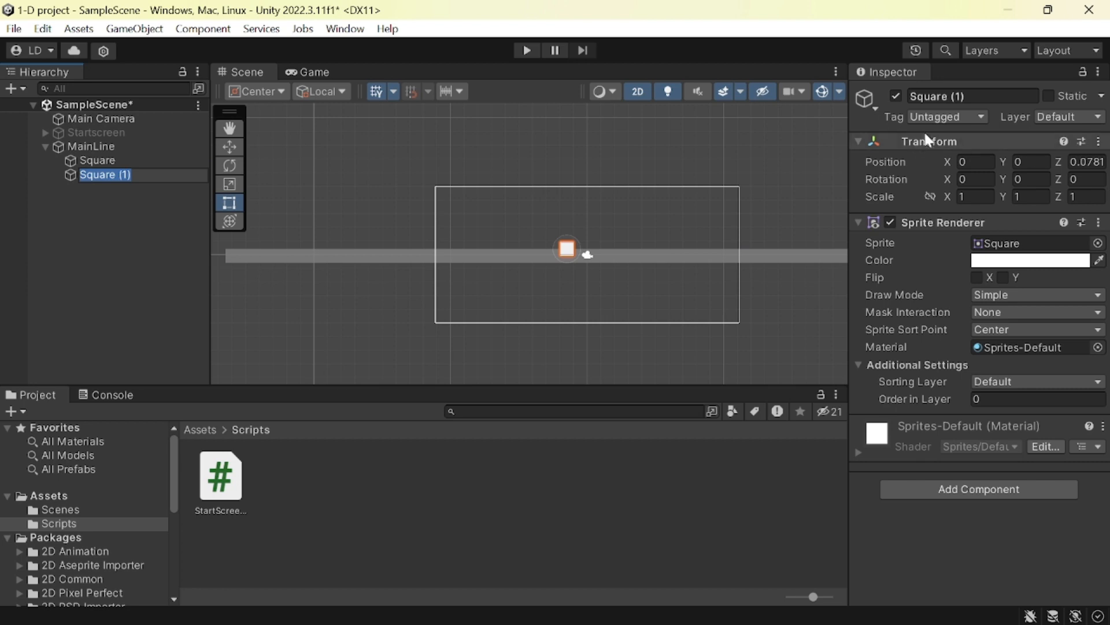
{"action": "type", "text": "Player"}
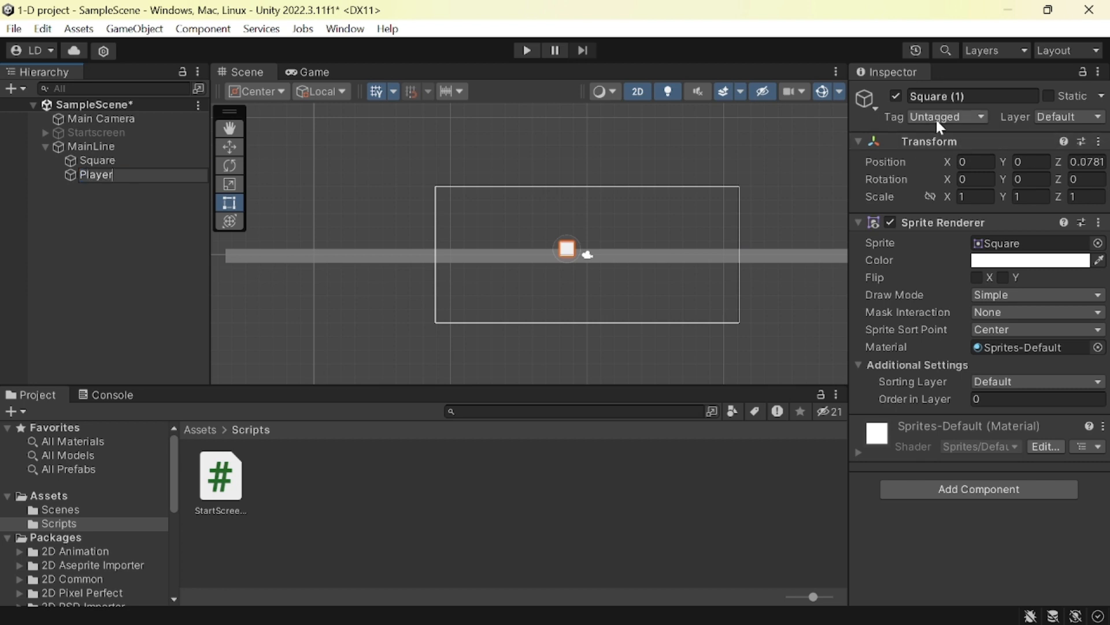
{"action": "left_click", "coordinate": [180, 240]}
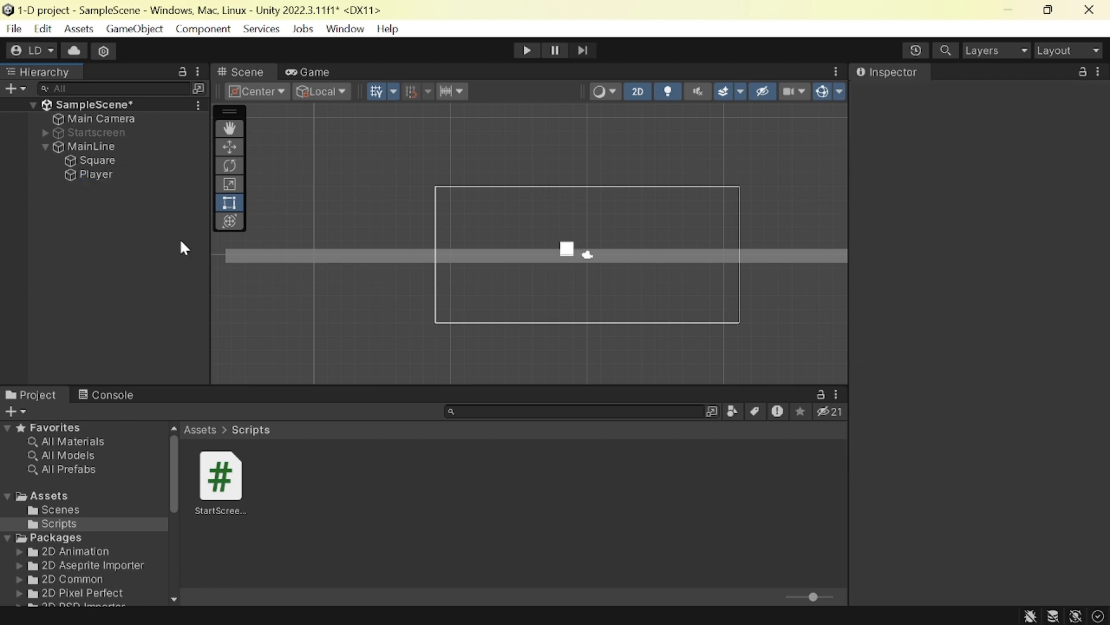
Rename the MainLine parent object as MainGame
{"action": "left_click", "coordinate": [108, 146]}
{"action": "left_click", "coordinate": [972, 96]}
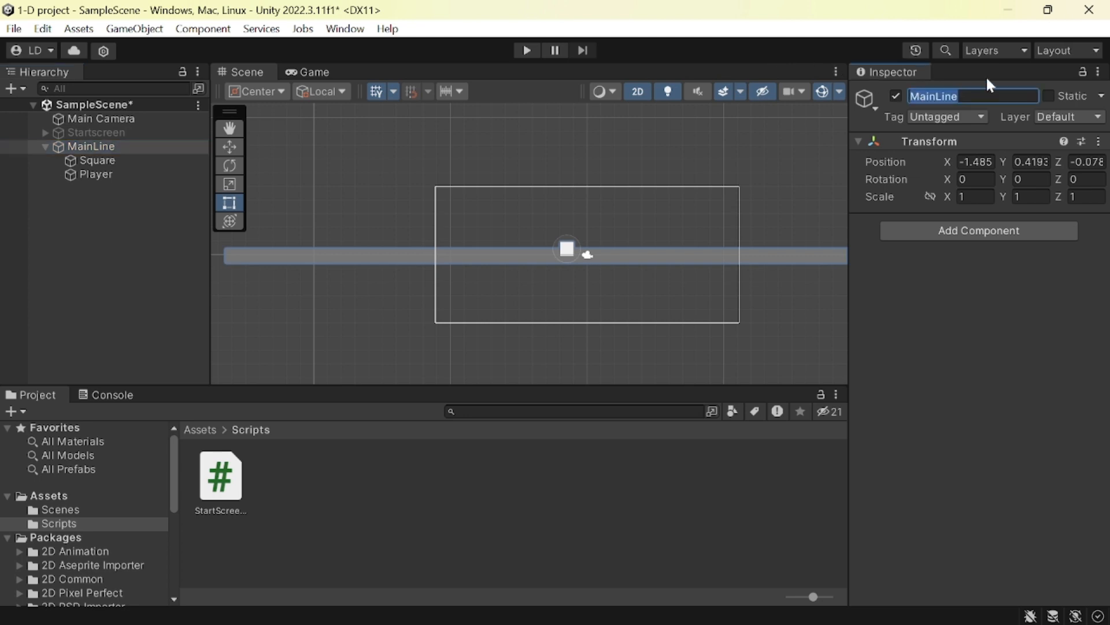
{"action": "key", "text": "Right"}
{"action": "key", "text": "BackSpace"}
{"action": "key", "text": "BackSpace"}
{"action": "key", "text": "BackSpace"}
{"action": "key", "text": "BackSpace"}
{"action": "type", "text": "Game"}
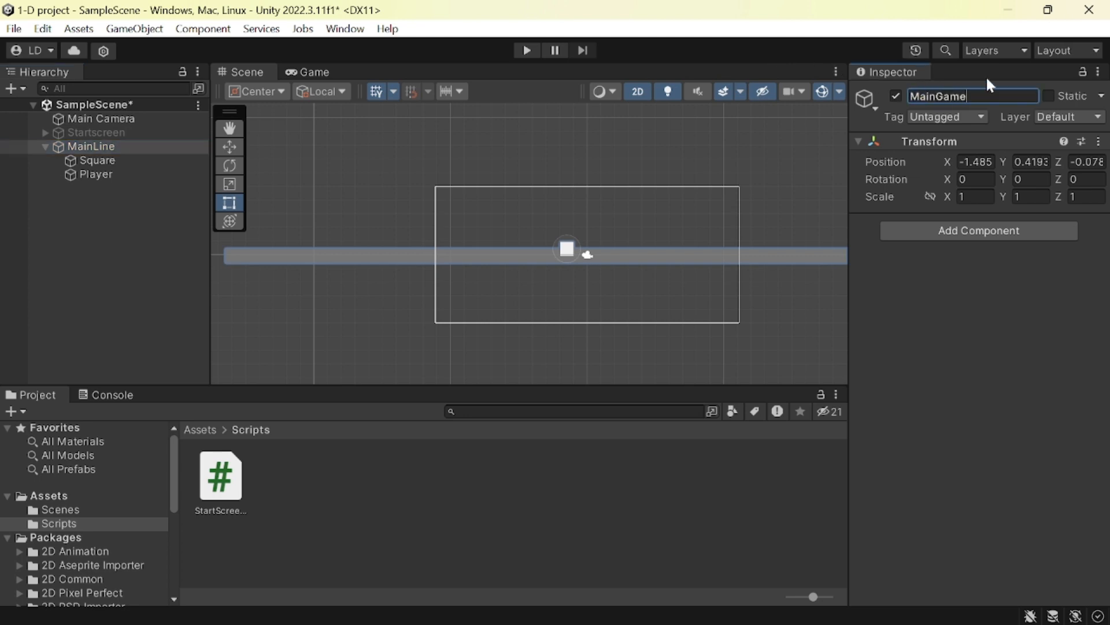
Move the Player object out of its parent to the scene's top level, directly below Startscreen
{"action": "left_click", "coordinate": [103, 176]}
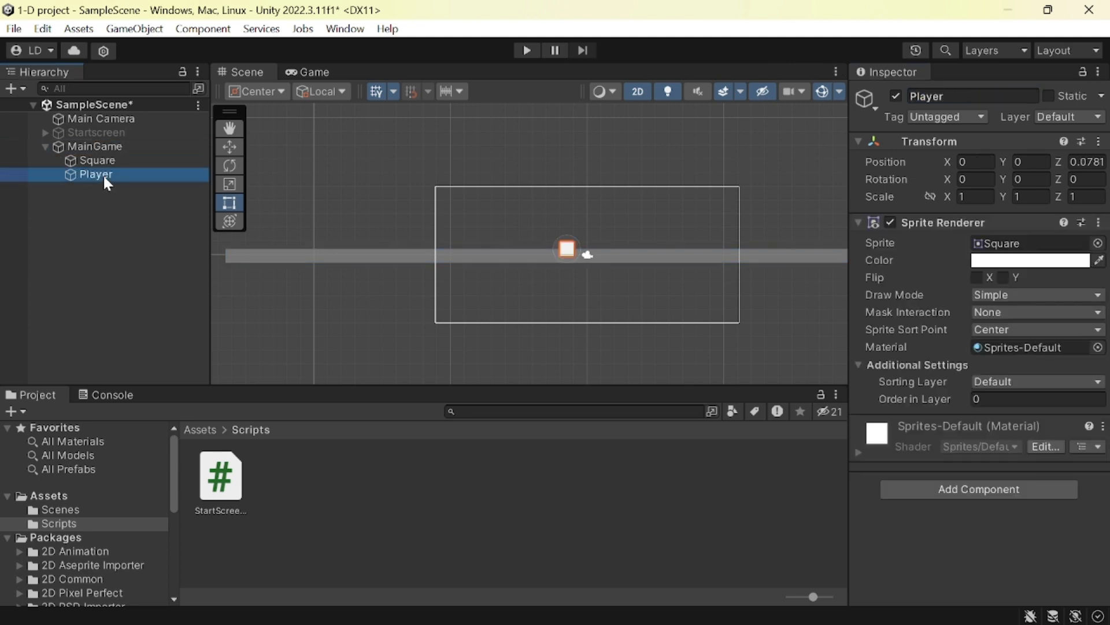
{"action": "left_click_drag", "start_coordinate": [52, 187], "coordinate": [47, 137]}
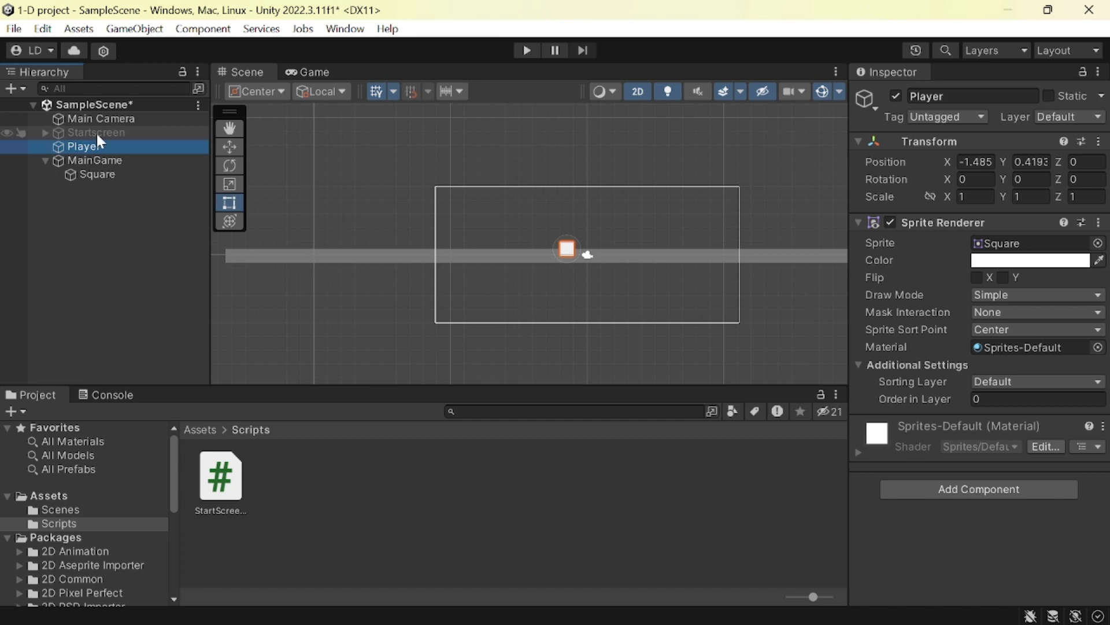
Rename the MainGame parent object back to MainLine
{"action": "left_click", "coordinate": [94, 160]}
{"action": "left_click", "coordinate": [1005, 96]}
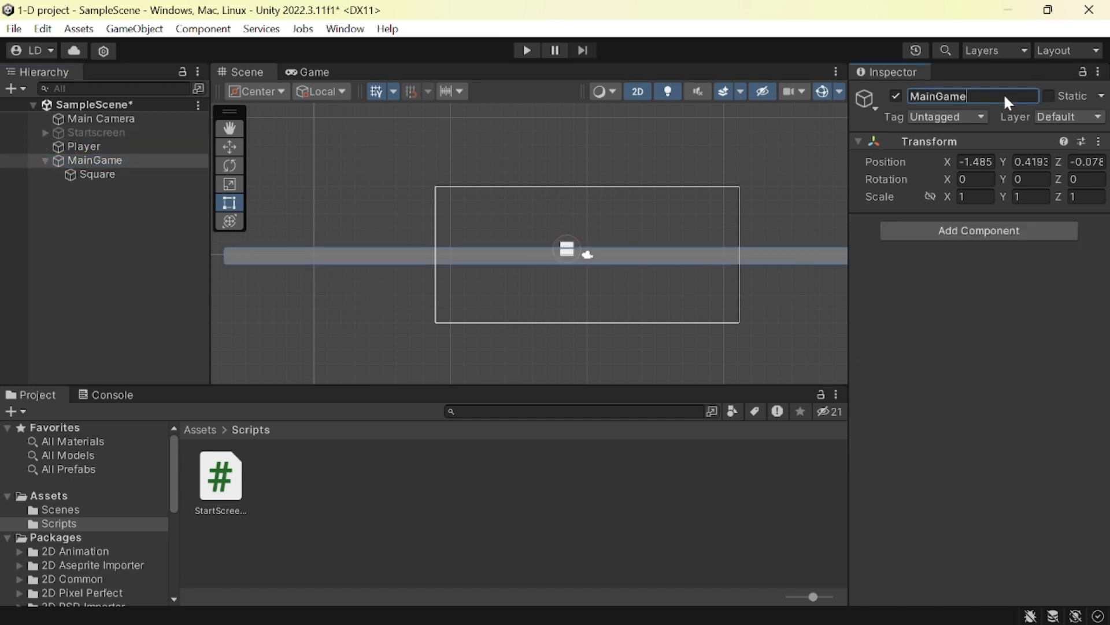
{"action": "left_click_drag", "start_coordinate": [934, 98], "coordinate": [968, 99]}
{"action": "type", "text": "Line"}
{"action": "left_click", "coordinate": [155, 172]}
Move Player to the camera frame's left end, about X -9.87, and set its Y position to 0, trying 0.5 and -0.5 along the way
{"action": "left_click", "coordinate": [101, 148]}
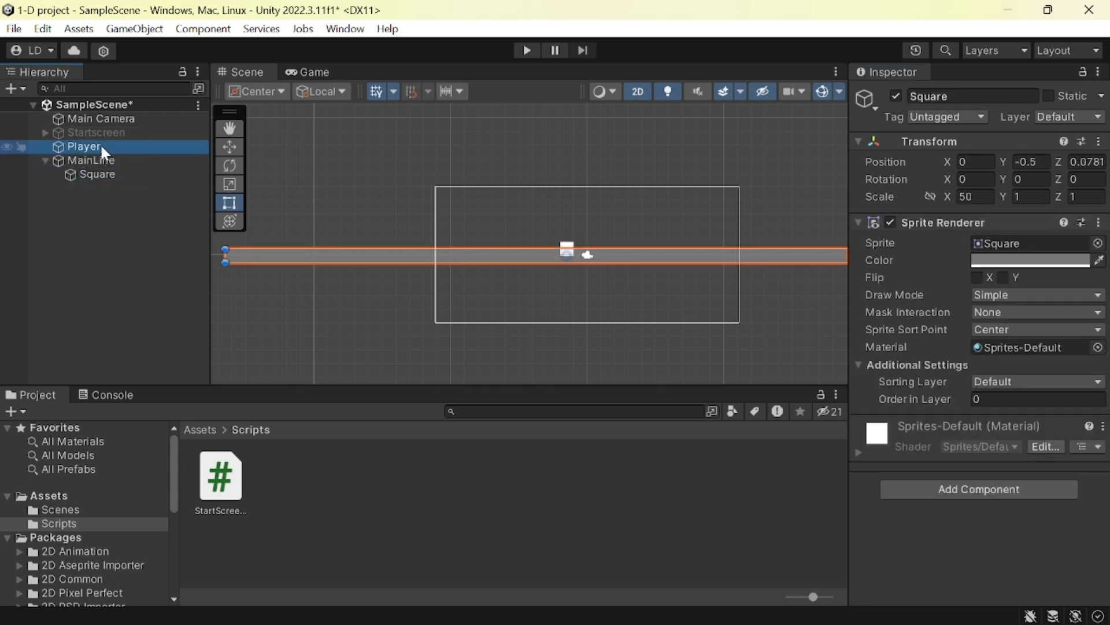
{"action": "left_click_drag", "start_coordinate": [558, 254], "coordinate": [435, 264]}
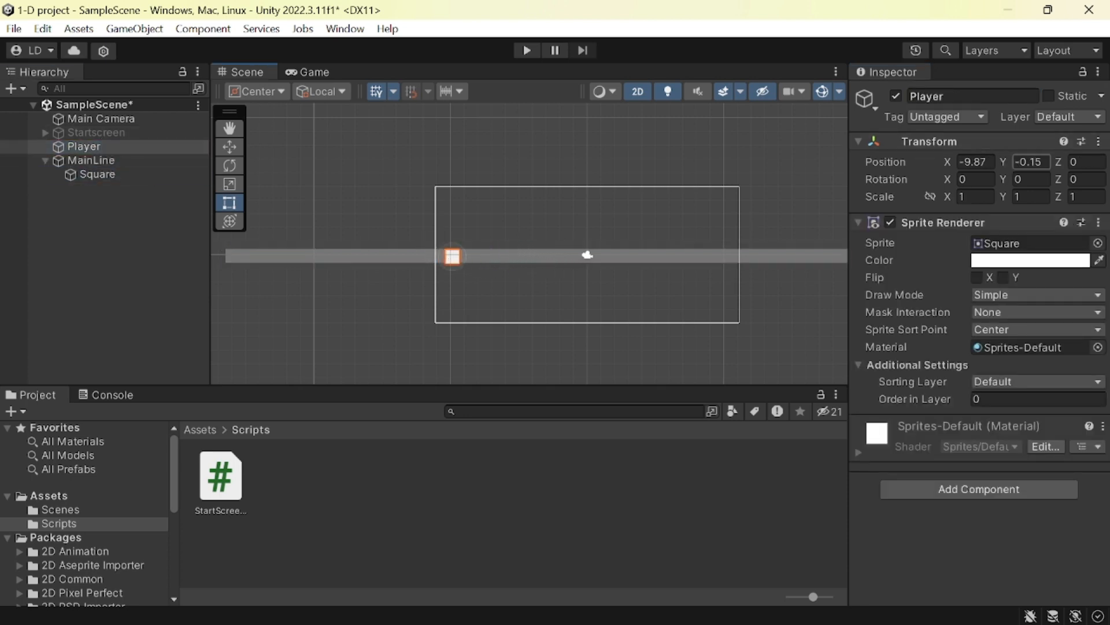
{"action": "left_click", "coordinate": [1031, 162]}
{"action": "type", "text": "0.5"}
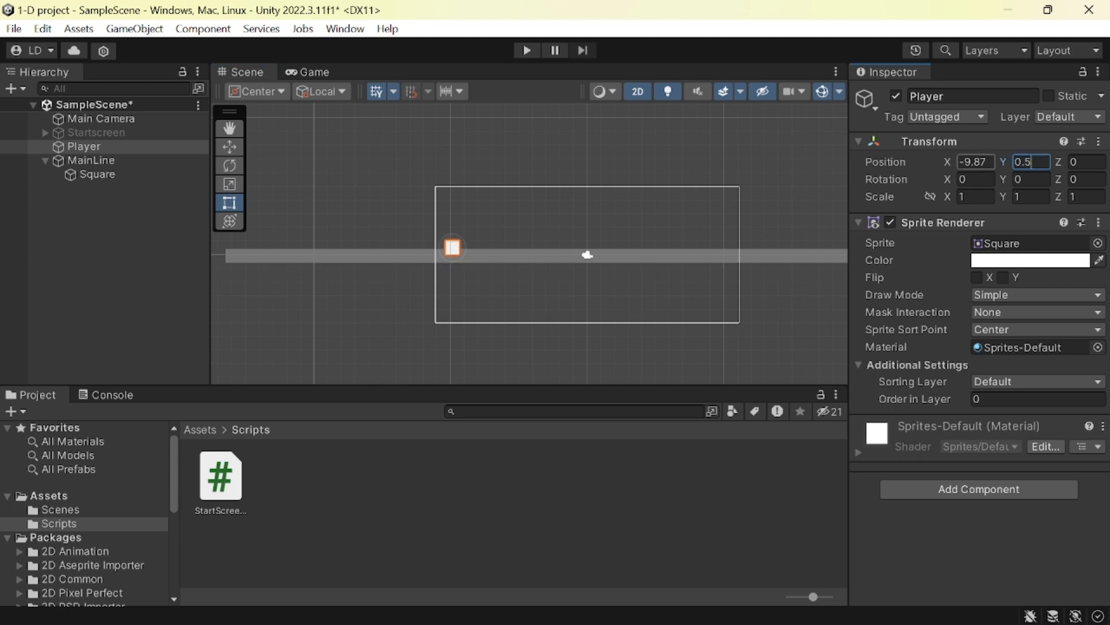
{"action": "type", "text": "-"}
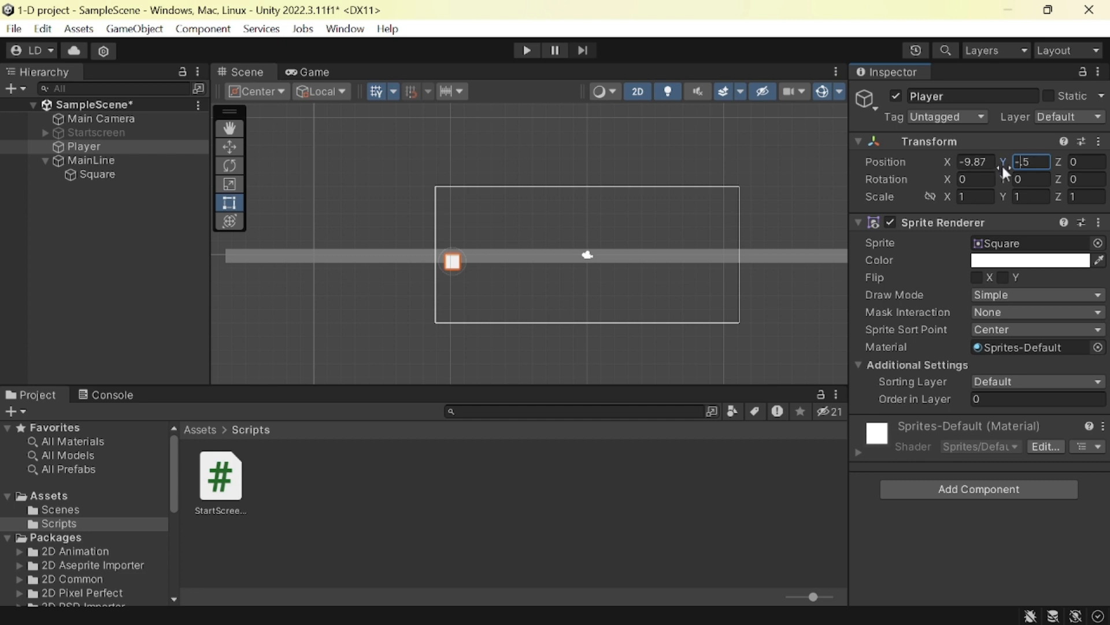
{"action": "key", "text": "Delete"}
{"action": "key", "text": "Delete"}
{"action": "type", "text": "0"}
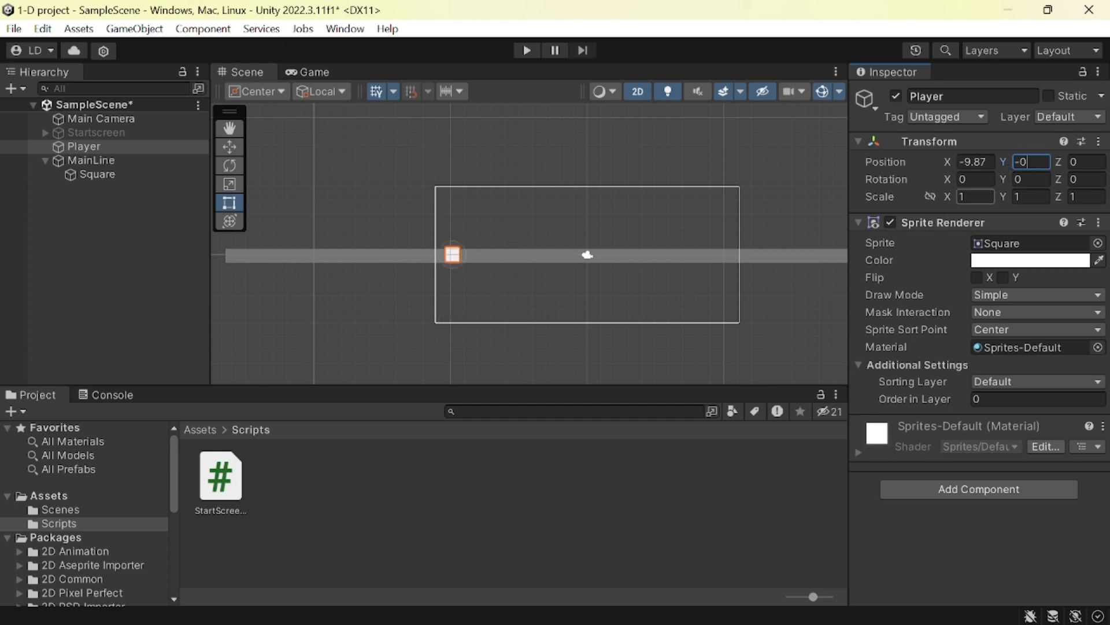
{"action": "key", "text": "BackSpace"}
{"action": "left_click", "coordinate": [492, 280]}
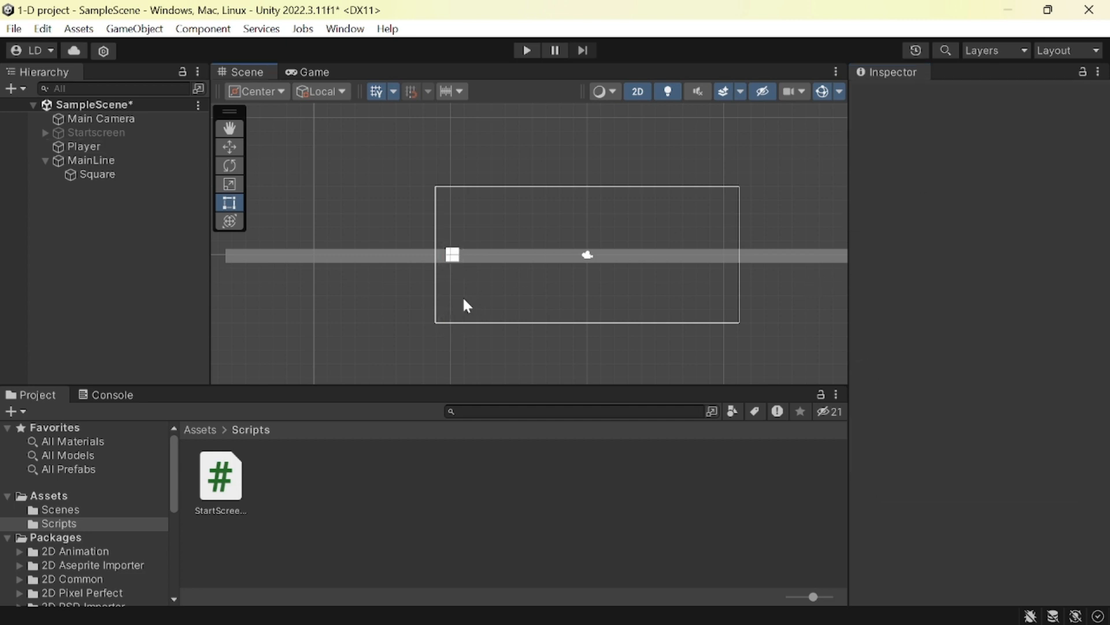
Set the MainLine parent's position to X 0 and Y 0.5, trying Y values of 0 and -0.5 along the way
{"action": "left_click", "coordinate": [107, 160]}
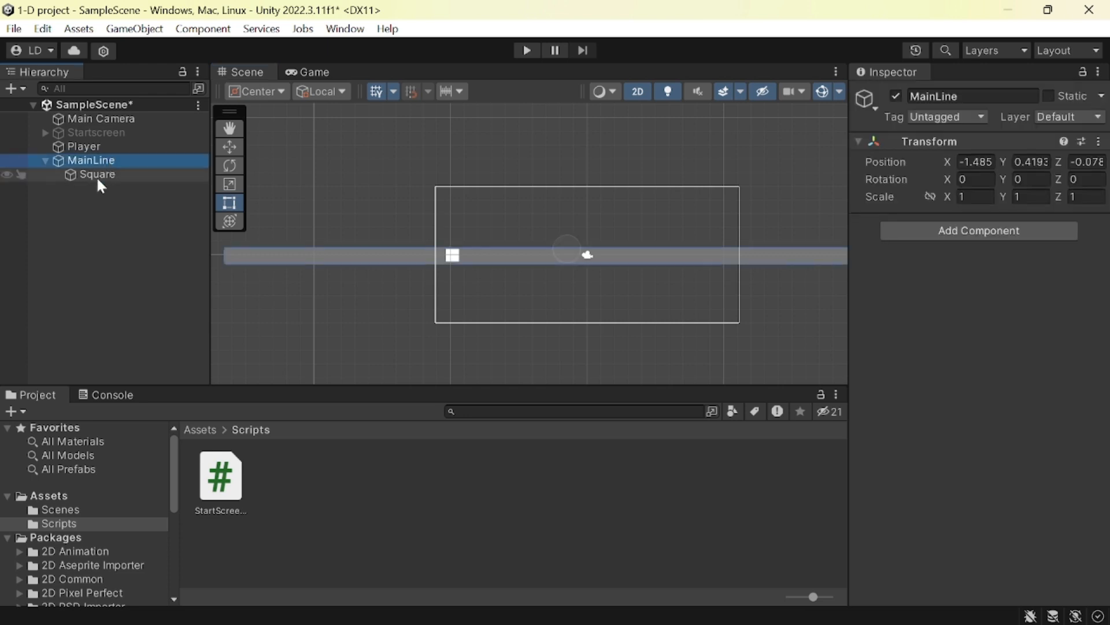
{"action": "left_click", "coordinate": [1032, 162]}
{"action": "type", "text": "0"}
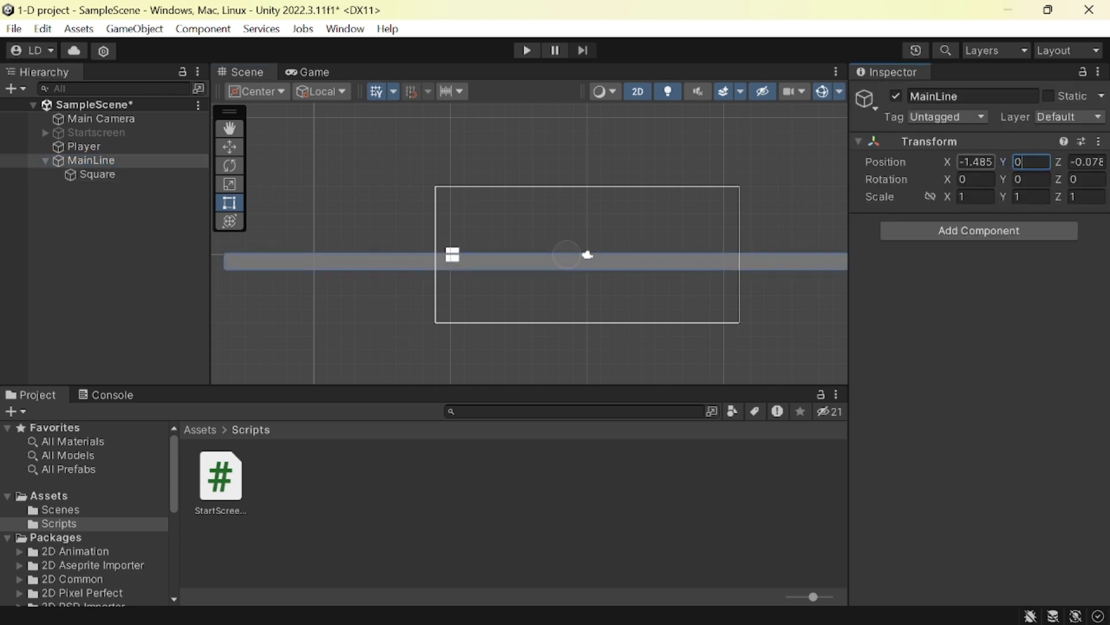
{"action": "key", "text": "BackSpace"}
{"action": "type", "text": "-"}
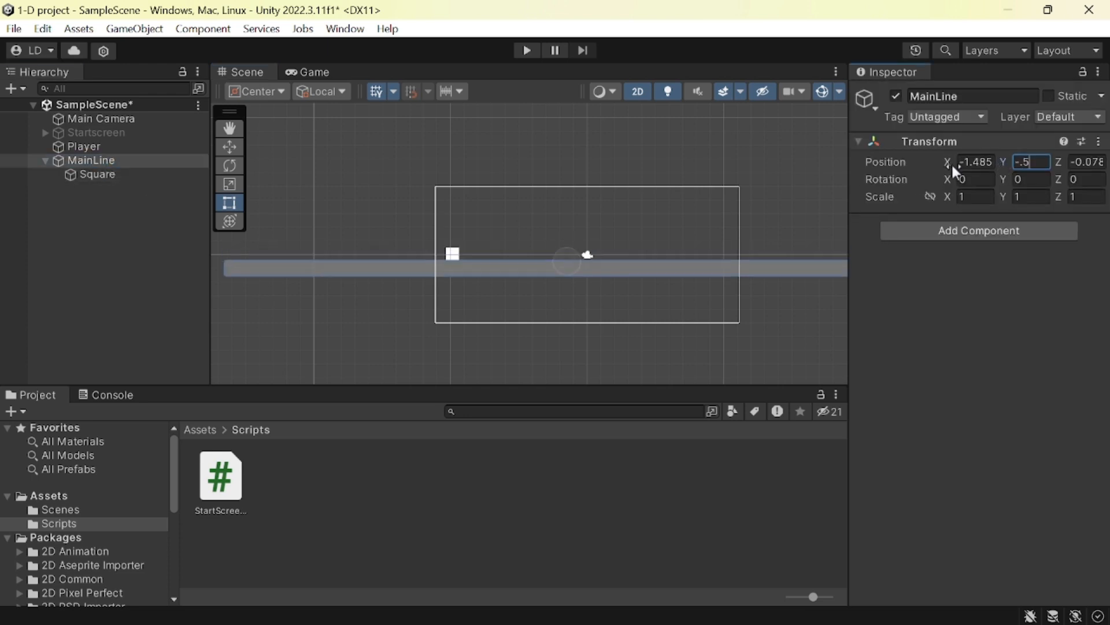
{"action": "key", "text": "BackSpace"}
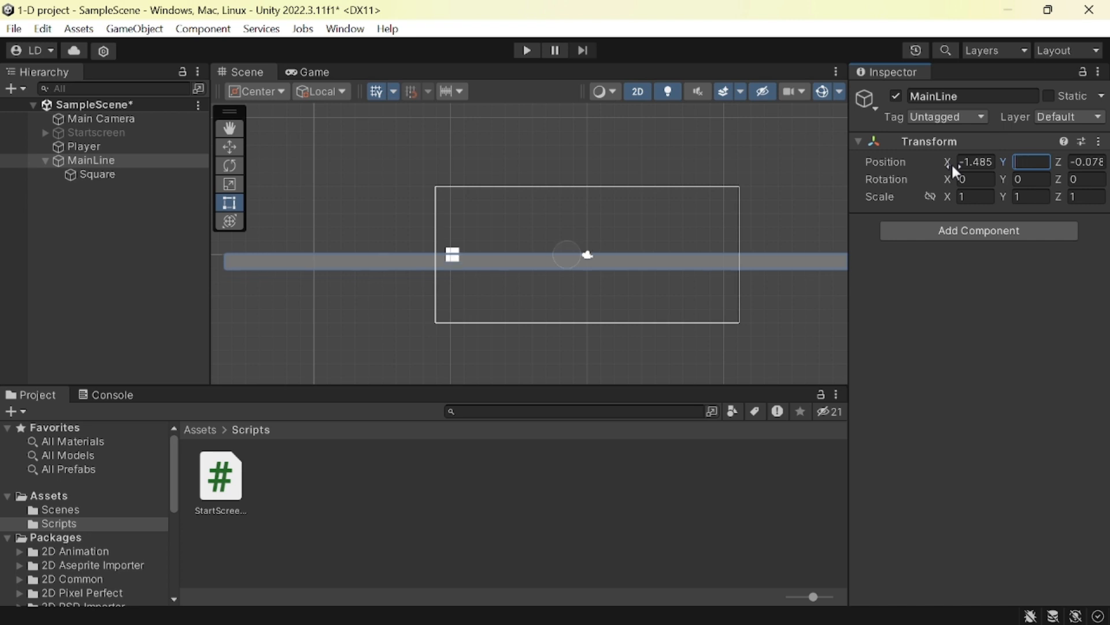
{"action": "type", "text": ".5"}
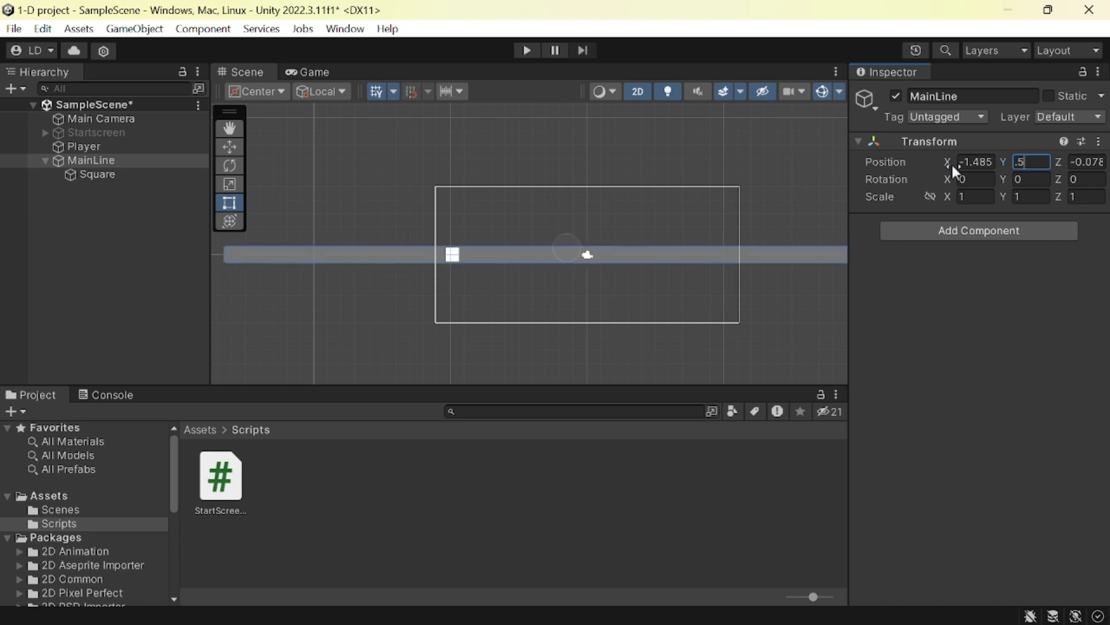
{"action": "left_click", "coordinate": [956, 163]}
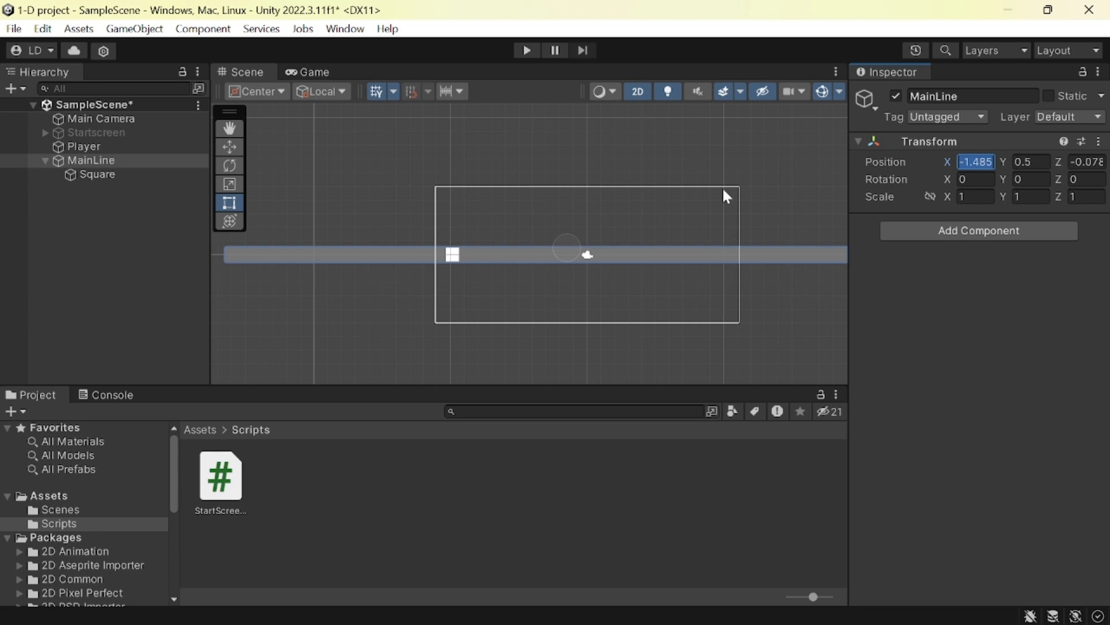
{"action": "left_click", "coordinate": [346, 331]}
{"action": "scroll", "coordinate": [349, 321], "scroll_direction": "up", "scroll_amount": 2}
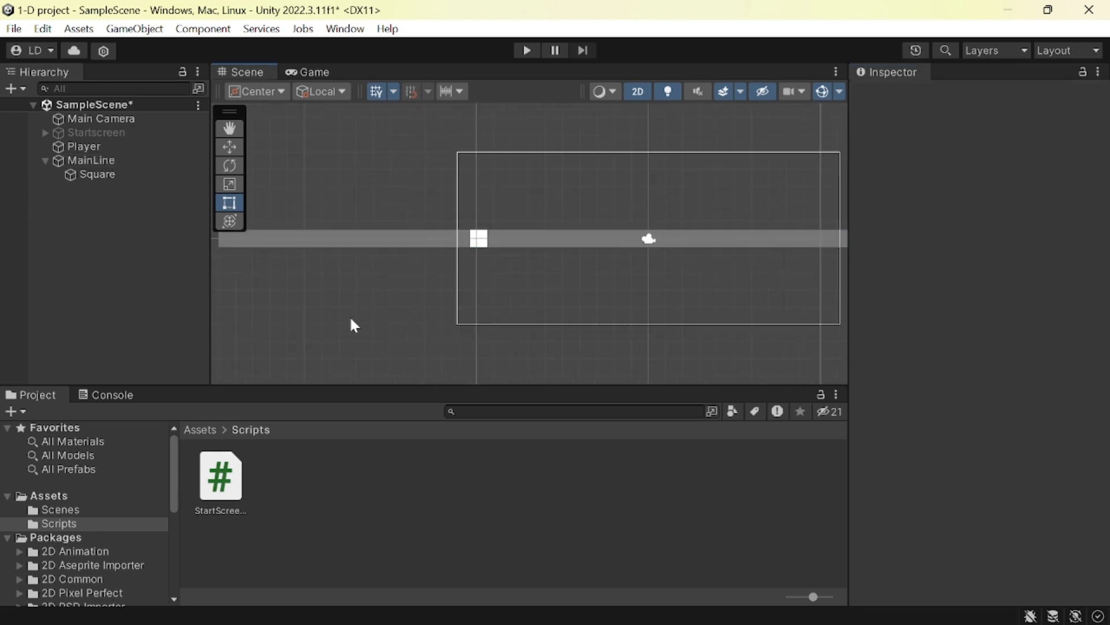
Rename the grey Square under the MainLine parent as MainLine
{"action": "left_click", "coordinate": [117, 175]}
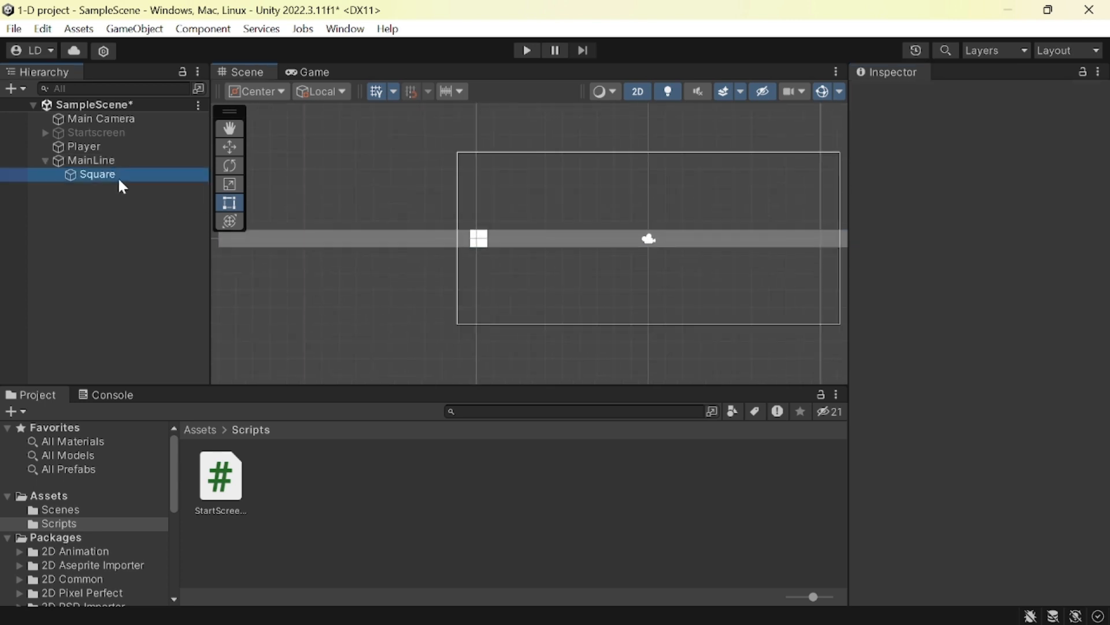
{"action": "left_click", "coordinate": [298, 70]}
{"action": "left_click", "coordinate": [246, 73]}
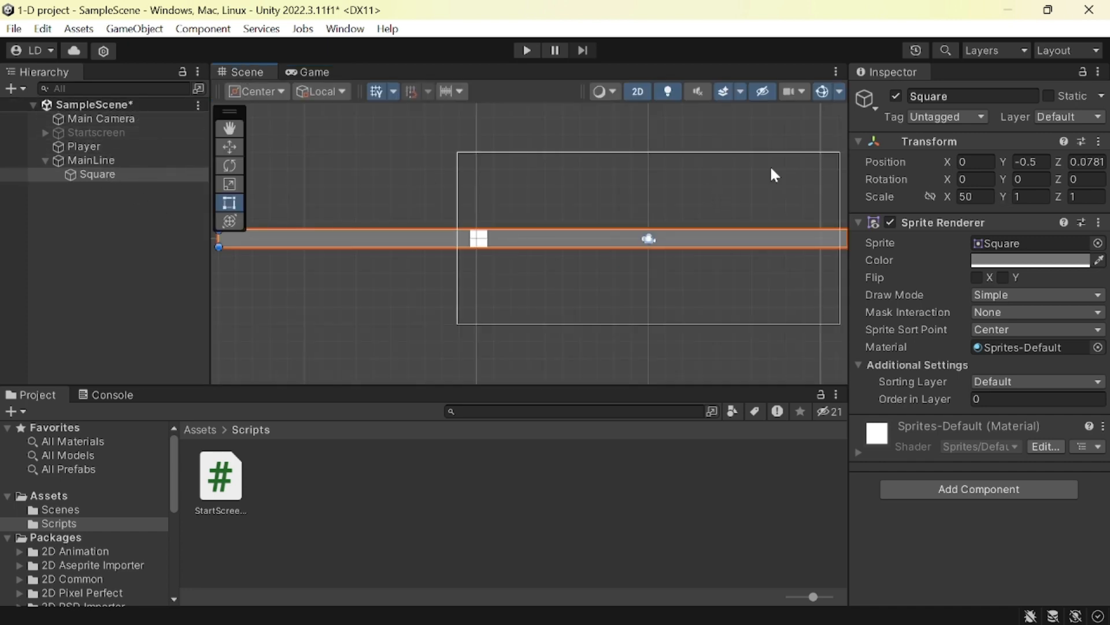
{"action": "left_click", "coordinate": [954, 96]}
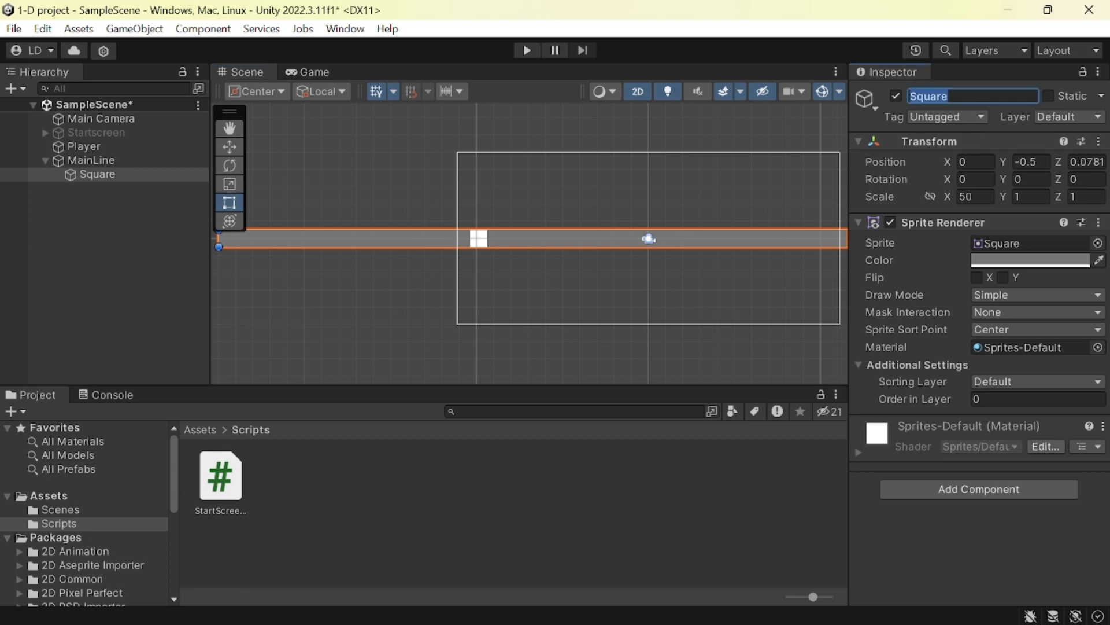
{"action": "type", "text": "MainLIne"}
{"action": "key", "text": "BackSpace"}
{"action": "key", "text": "BackSpace"}
{"action": "type", "text": "ine"}
Duplicate the child MainLine bar twice within its parent
{"action": "right_click", "coordinate": [95, 160]}
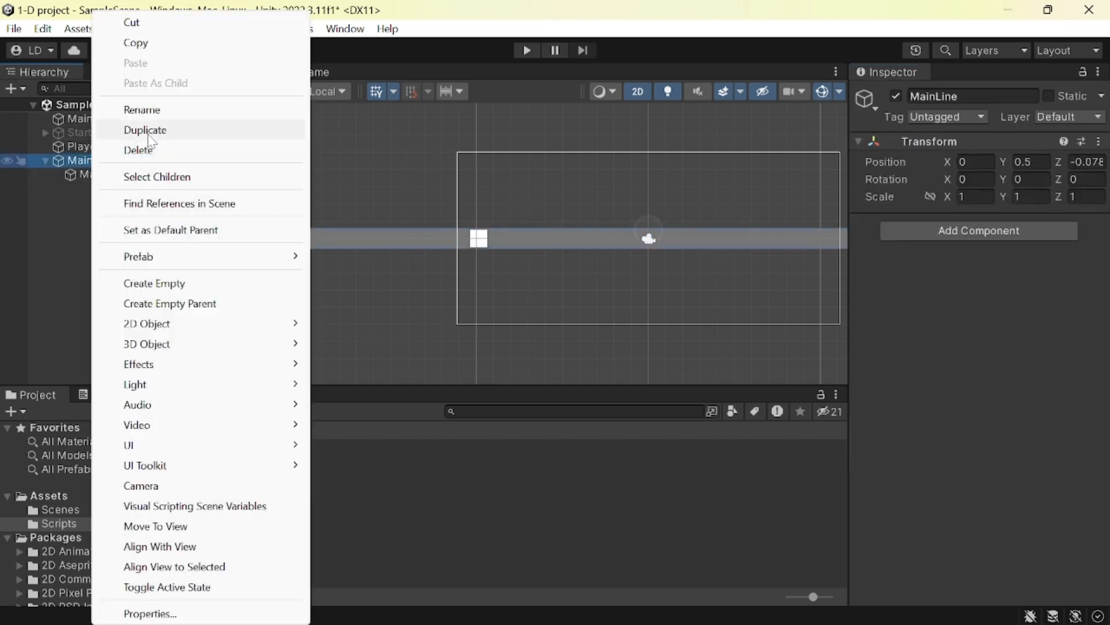
{"action": "left_click", "coordinate": [54, 183]}
{"action": "right_click", "coordinate": [70, 173]}
{"action": "left_click", "coordinate": [125, 141]}
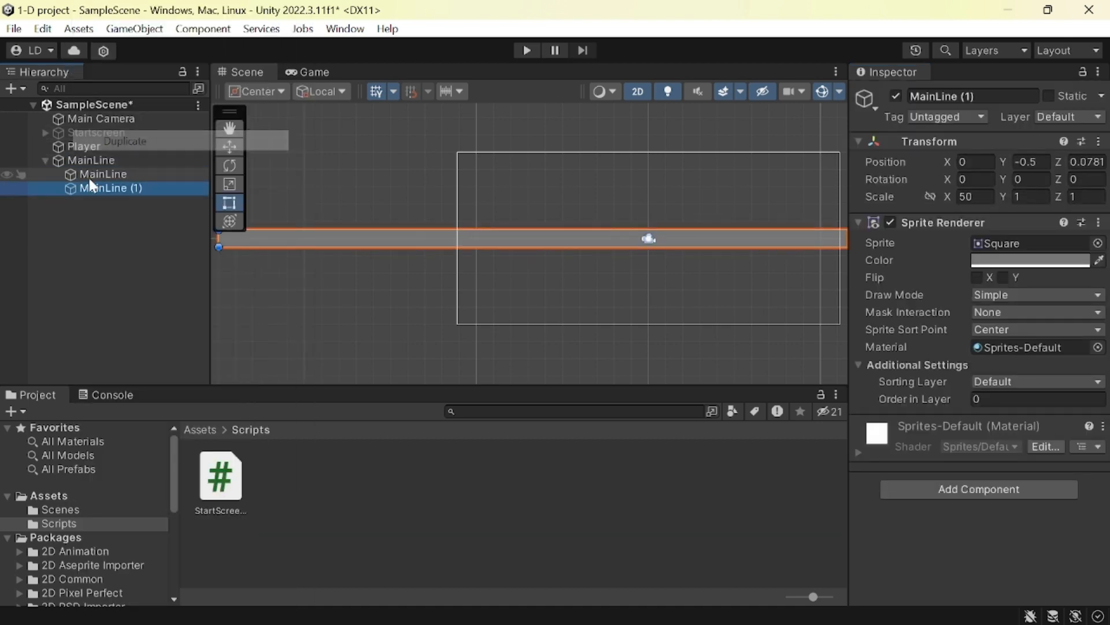
{"action": "right_click", "coordinate": [88, 188]}
{"action": "left_click", "coordinate": [139, 141]}
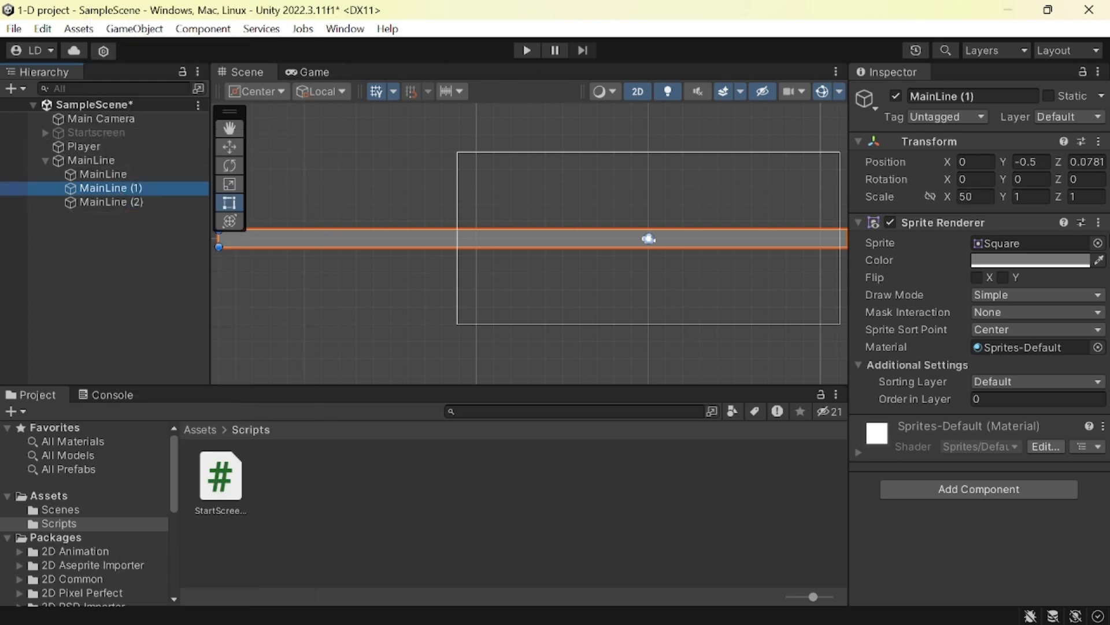
Rename the first duplicate, MainLine (1), as BlackPart
{"action": "left_click", "coordinate": [918, 96]}
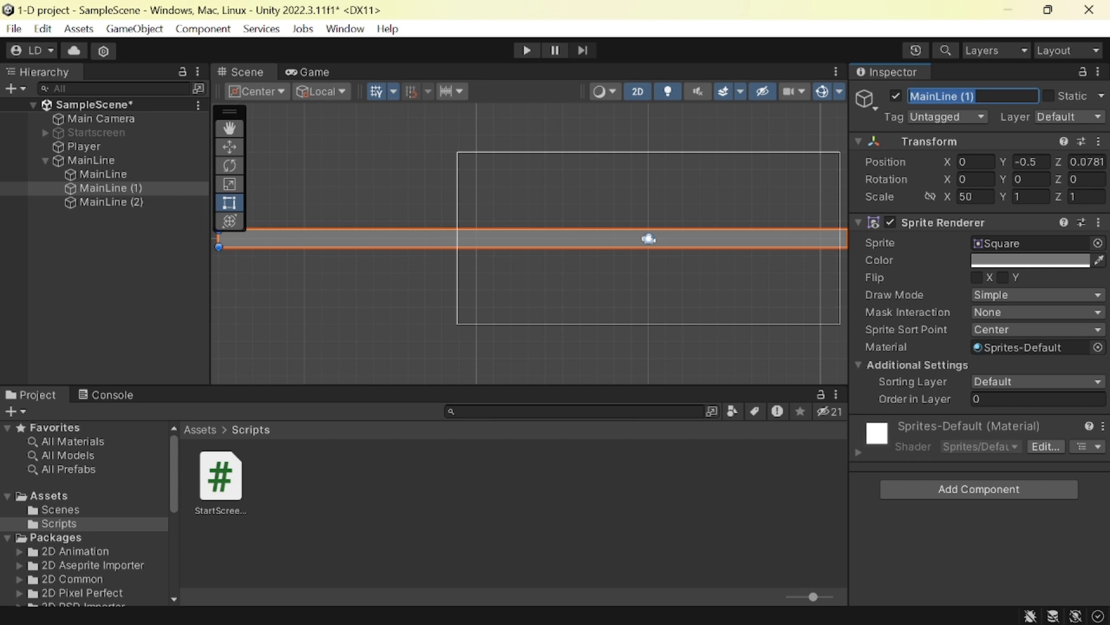
{"action": "type", "text": "BlackQ"}
{"action": "key", "text": "BackSpace"}
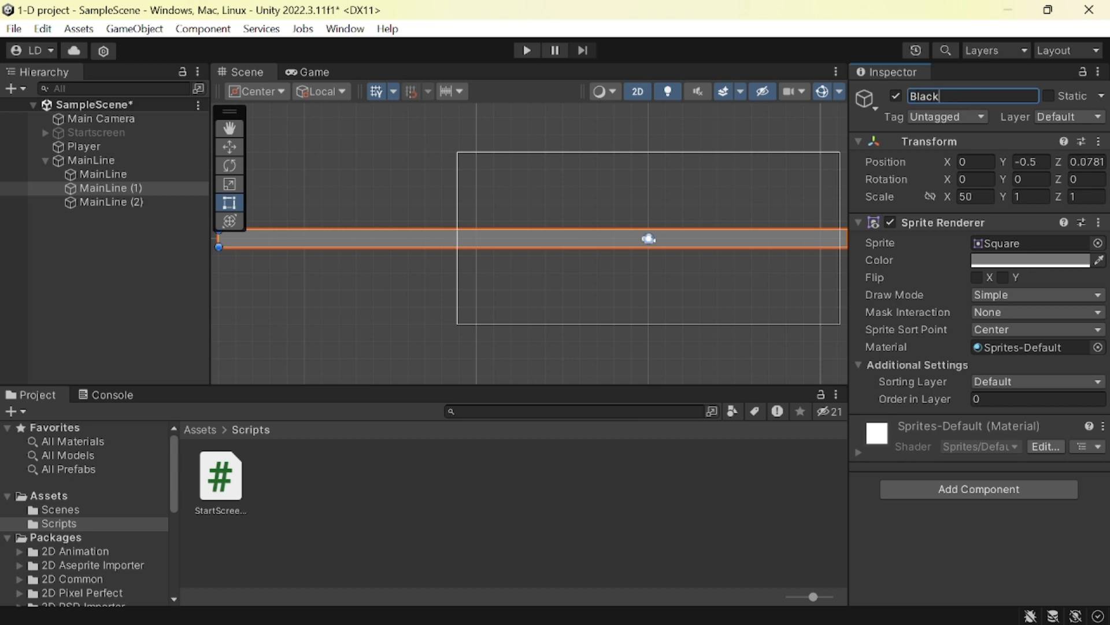
{"action": "type", "text": "Part"}
{"action": "left_click", "coordinate": [758, 175]}
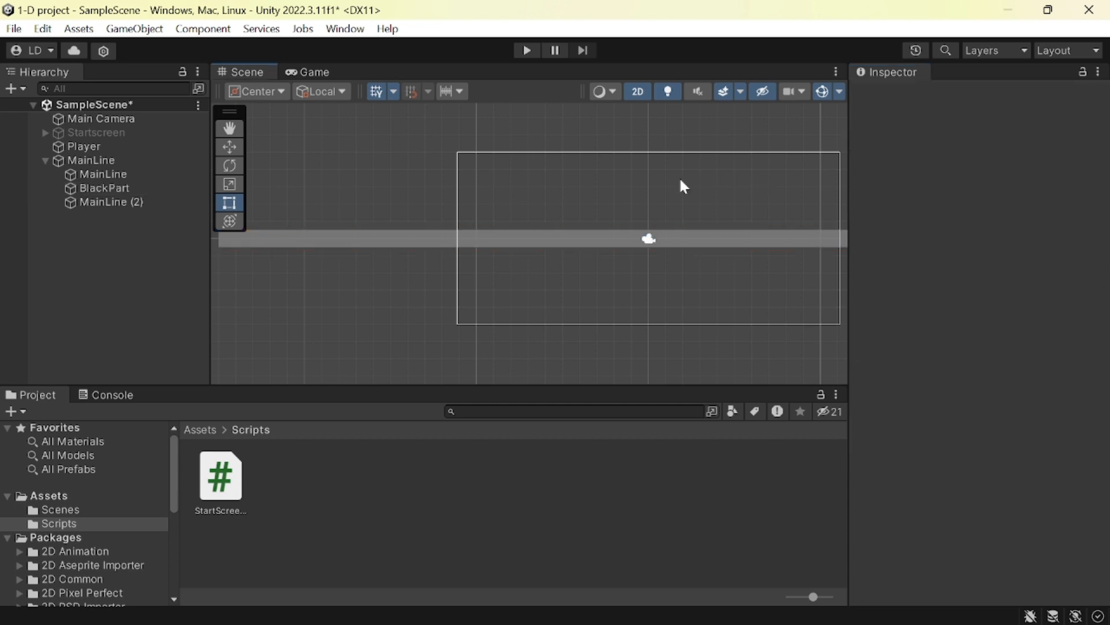
Rename the second duplicate bar, MainLine (2), as RedPart
{"action": "left_click", "coordinate": [72, 203]}
{"action": "left_click", "coordinate": [942, 96]}
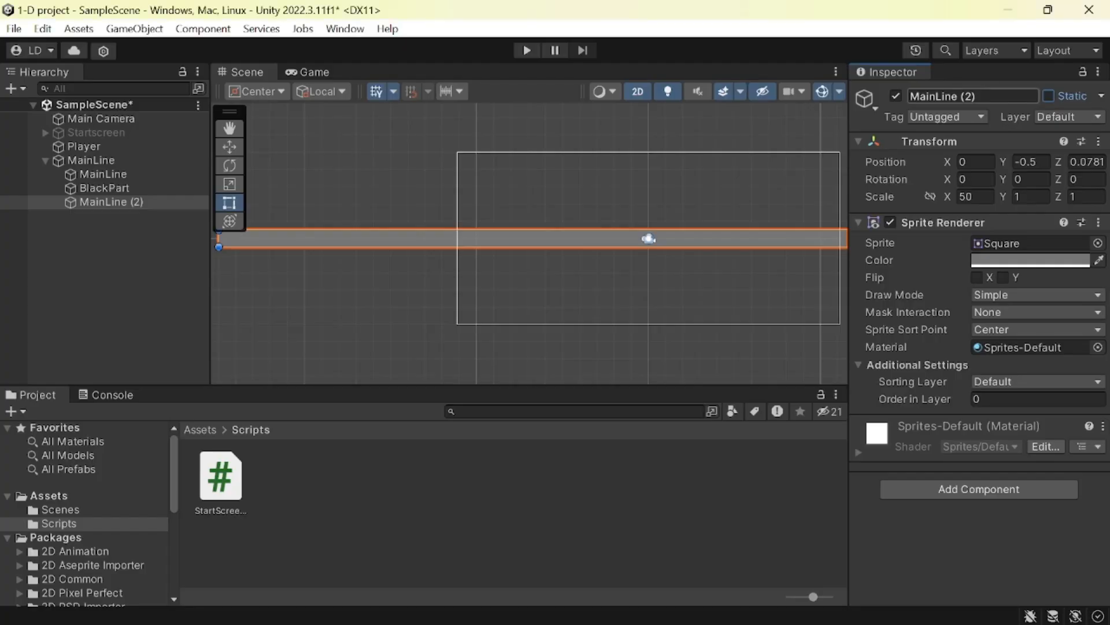
{"action": "left_click", "coordinate": [943, 96]}
{"action": "key", "text": "BackSpace"}
{"action": "type", "text": "RedPart"}
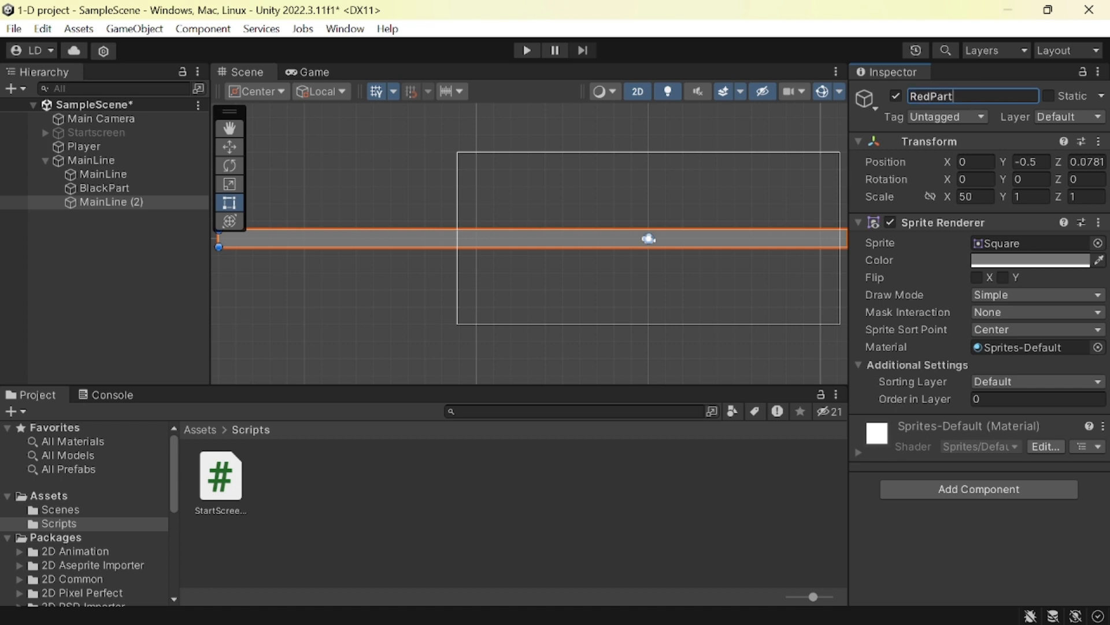
Extend the BlackPart object's name to BlackPart(Reset)
{"action": "left_click", "coordinate": [140, 188]}
{"action": "left_click", "coordinate": [960, 96]}
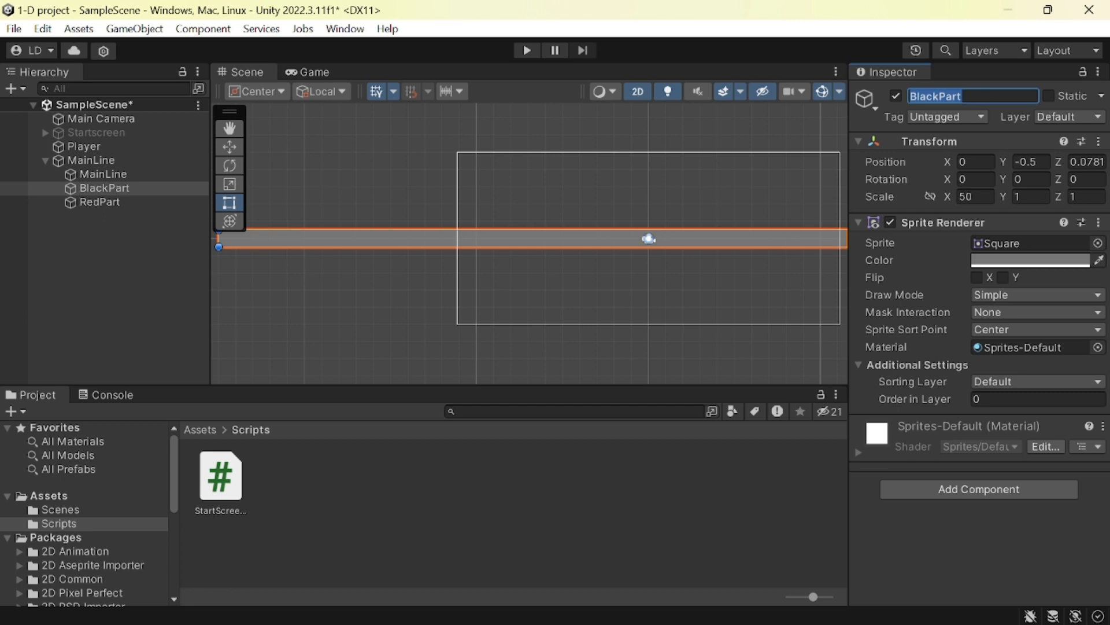
{"action": "right_click", "coordinate": [984, 96]}
{"action": "left_click", "coordinate": [964, 96]}
{"action": "type", "text": "("}
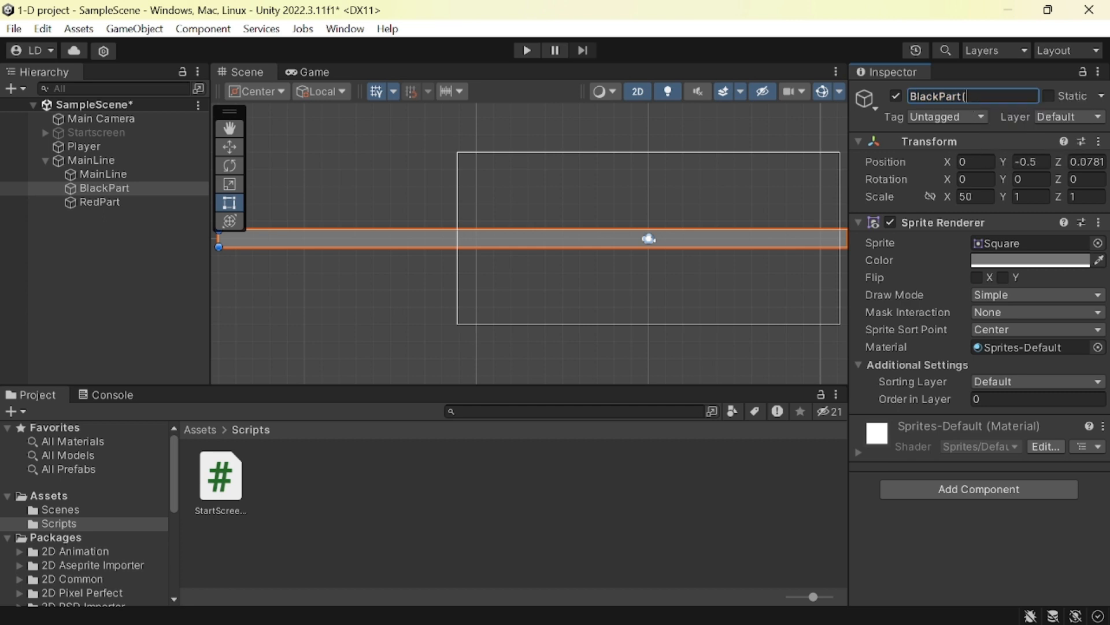
{"action": "type", "text": "Reset"}
Extend the RedPart object's name to RedPart(Accelerate)
{"action": "left_click", "coordinate": [109, 202]}
{"action": "left_click", "coordinate": [977, 96]}
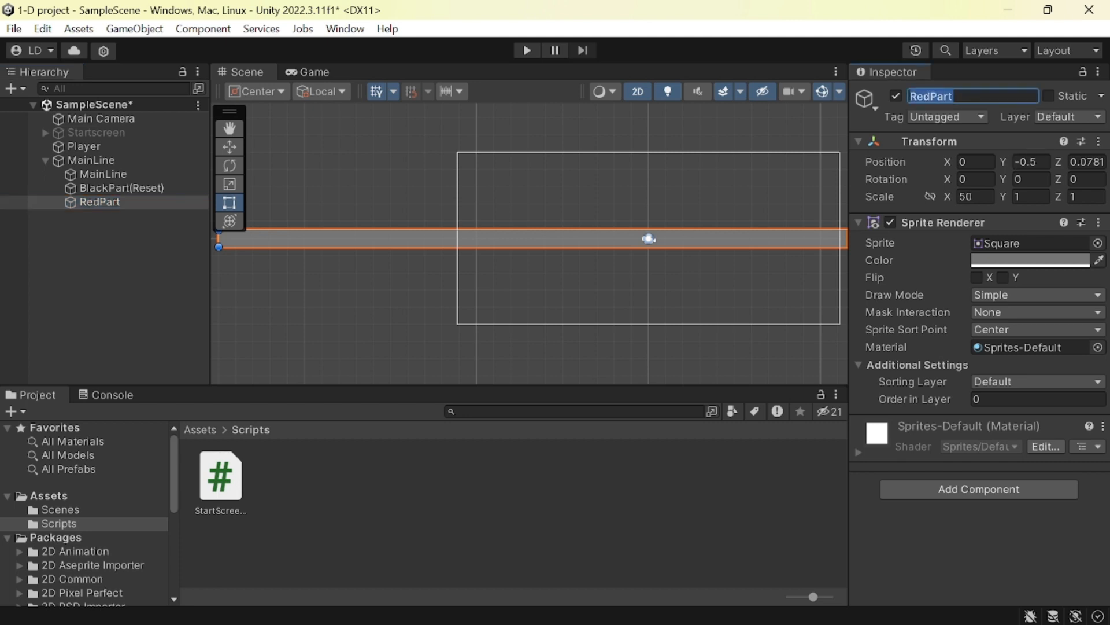
{"action": "left_click", "coordinate": [961, 96]}
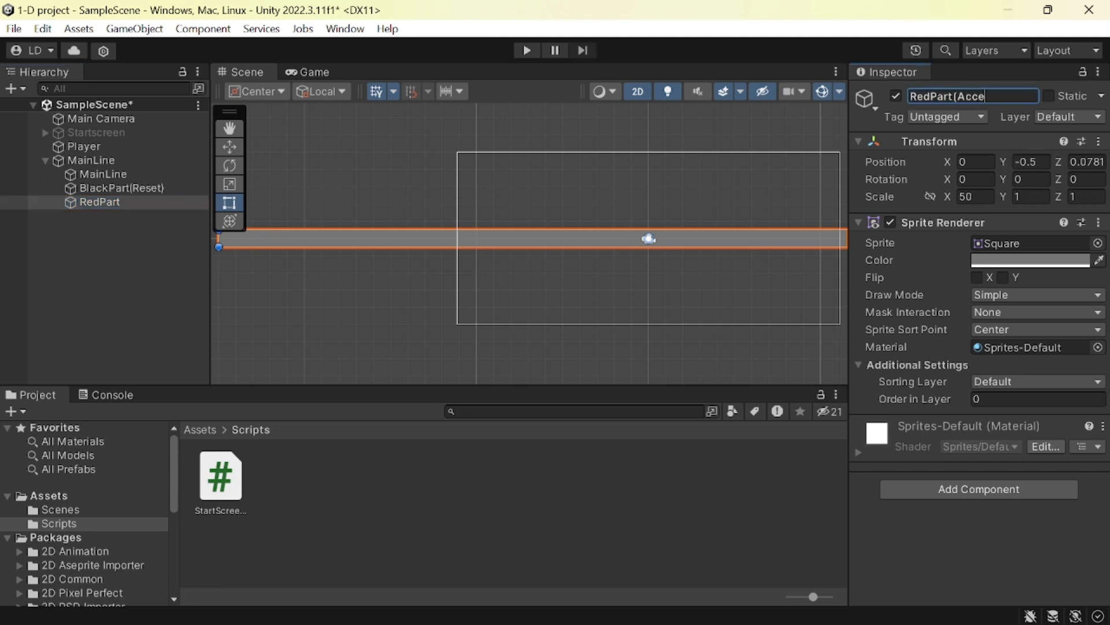
{"action": "type", "text": "lerate"}
{"action": "left_click", "coordinate": [671, 287]}
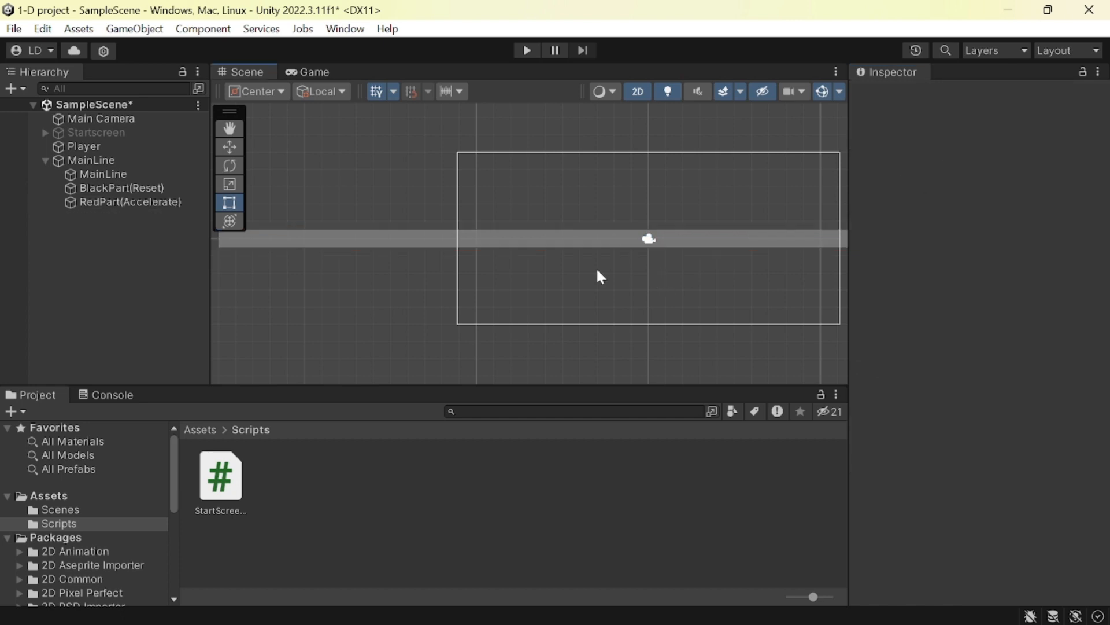
Set the X scale of both BlackPart(Reset) and RedPart(Accelerate) to 1
{"action": "left_click", "coordinate": [165, 189]}
{"action": "left_click", "coordinate": [976, 197]}
{"action": "type", "text": "1"}
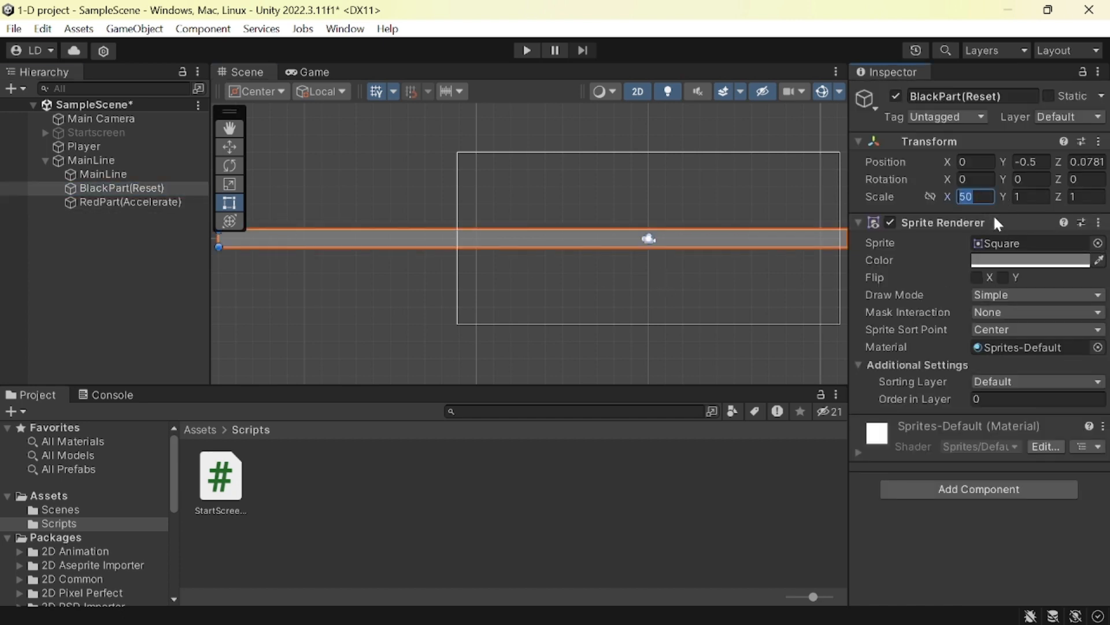
{"action": "left_click", "coordinate": [150, 203]}
{"action": "left_click", "coordinate": [976, 197]}
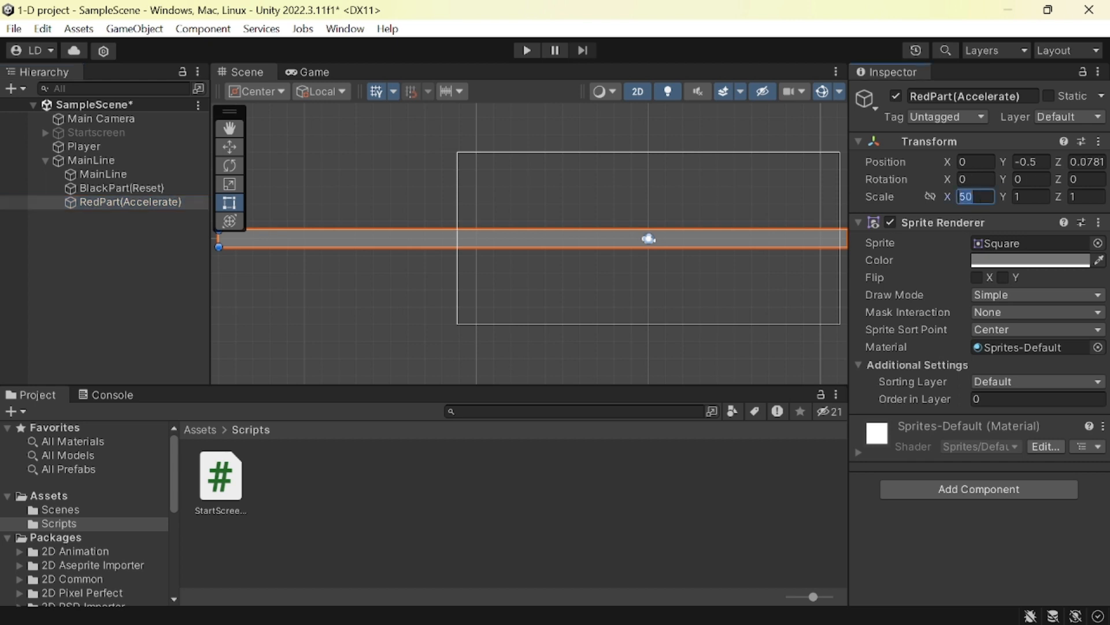
{"action": "type", "text": "1"}
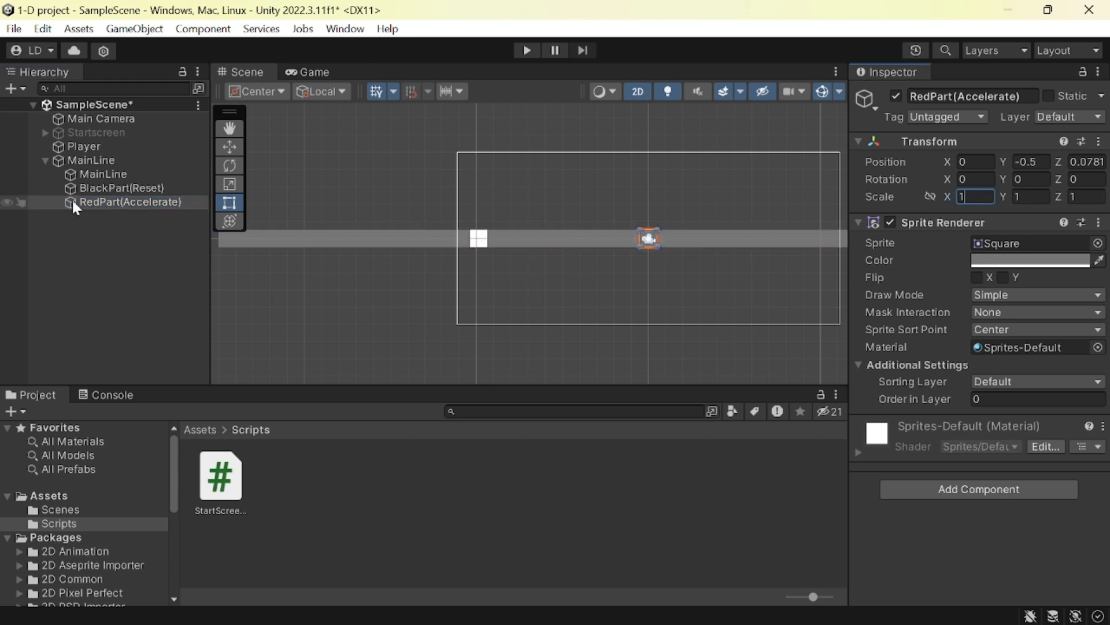
Colour the RedPart(Accelerate) sprite pure red (FF0000) and the BlackPart(Reset) sprite black
{"action": "left_click", "coordinate": [1041, 259]}
{"action": "left_click", "coordinate": [1027, 313]}
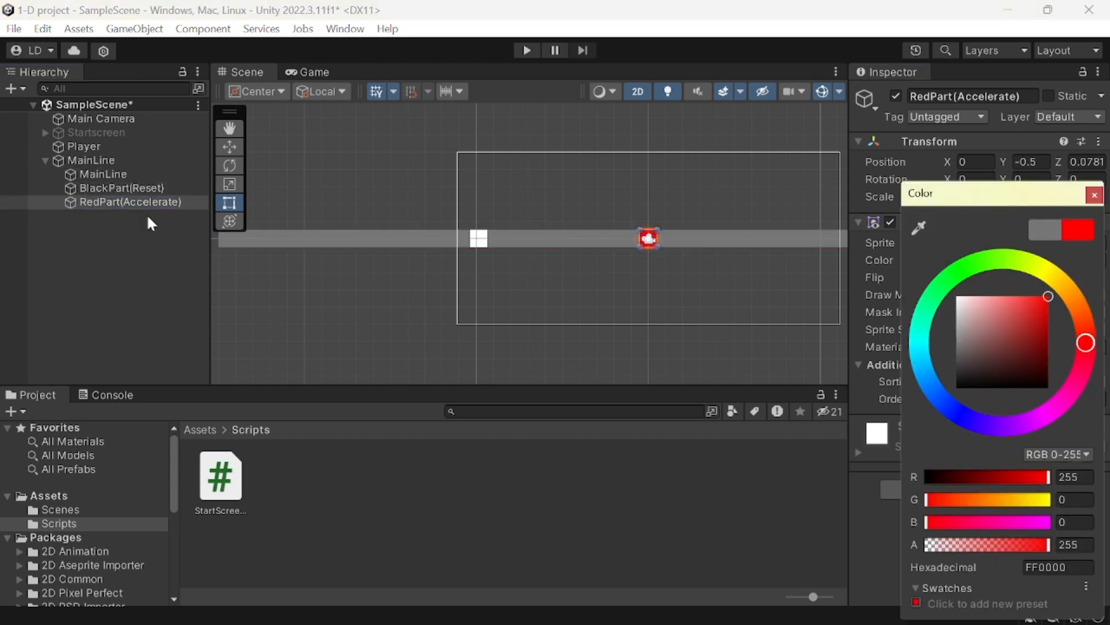
{"action": "left_click", "coordinate": [148, 187]}
{"action": "left_click", "coordinate": [981, 262]}
{"action": "left_click_drag", "start_coordinate": [1004, 315], "coordinate": [956, 388]}
{"action": "left_click", "coordinate": [306, 275]}
Deactivate the BlackPart(Reset) and RedPart(Accelerate) objects in the scene
{"action": "left_click", "coordinate": [56, 188]}
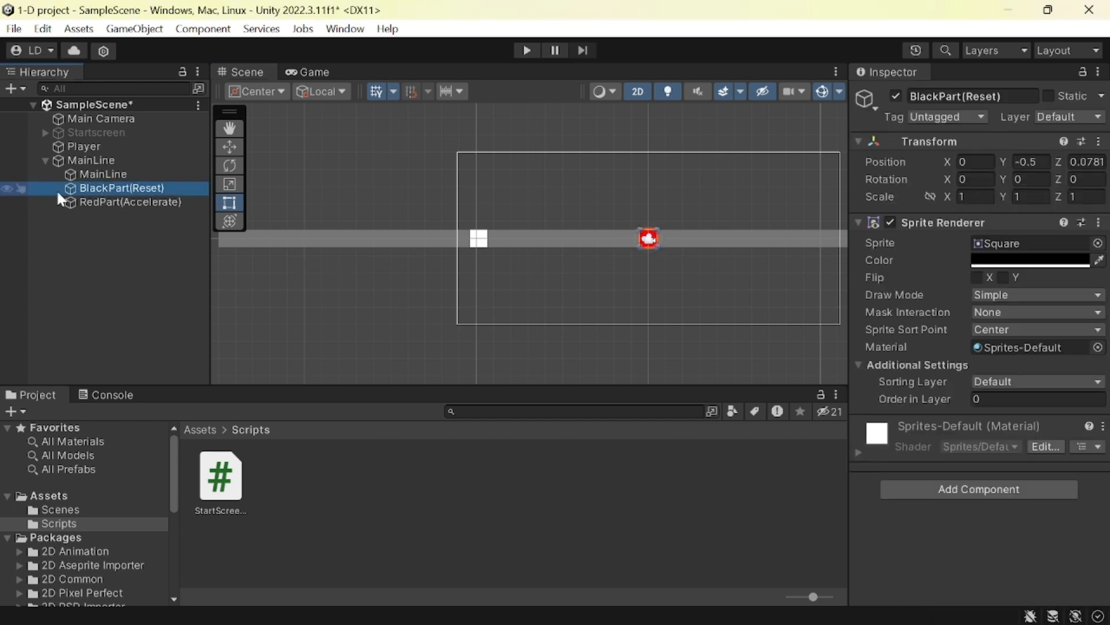
{"action": "left_click", "coordinate": [896, 96]}
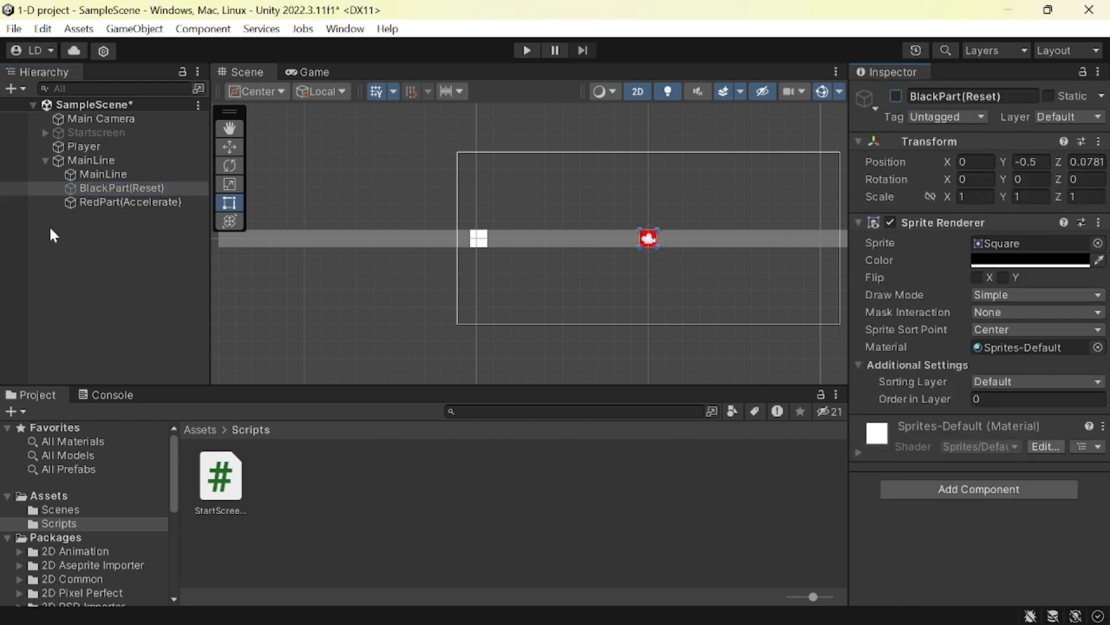
{"action": "left_click", "coordinate": [93, 202]}
{"action": "left_click", "coordinate": [896, 96]}
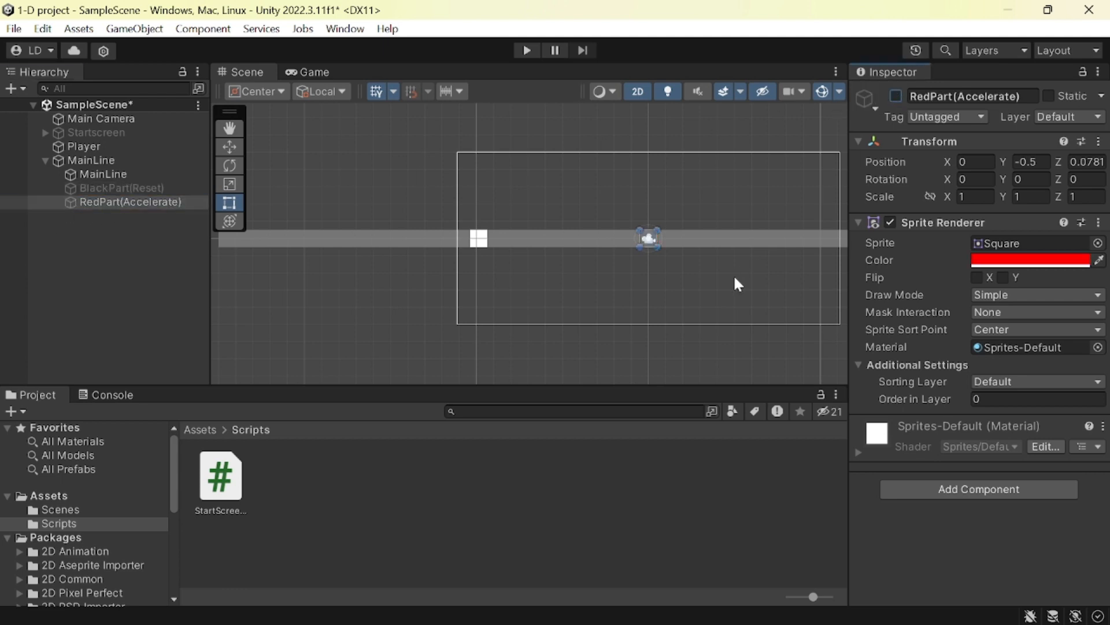
{"action": "left_click", "coordinate": [734, 277]}
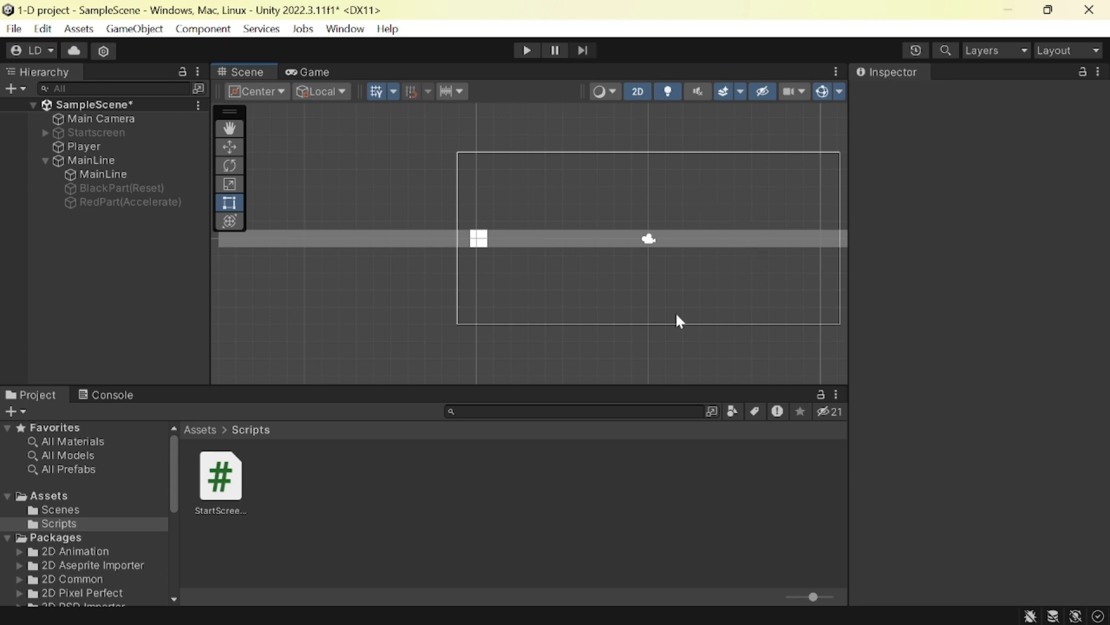
Create a C# script named LineRepeat in the Scripts folder
{"action": "right_click", "coordinate": [469, 473]}
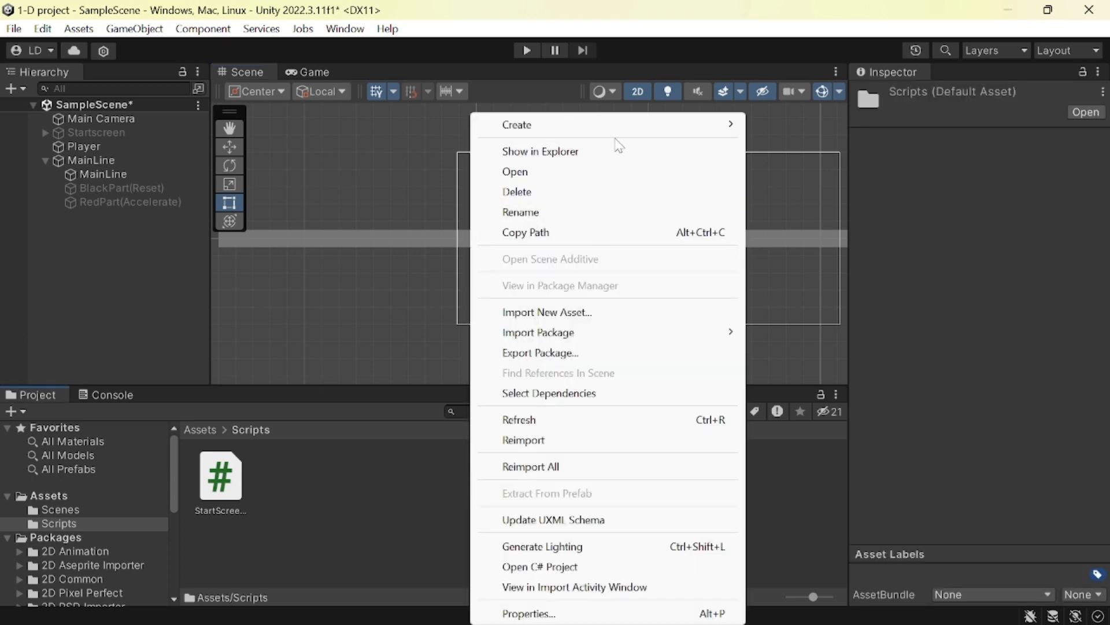
{"action": "mouse_move", "coordinate": [616, 132]}
{"action": "left_click", "coordinate": [836, 72]}
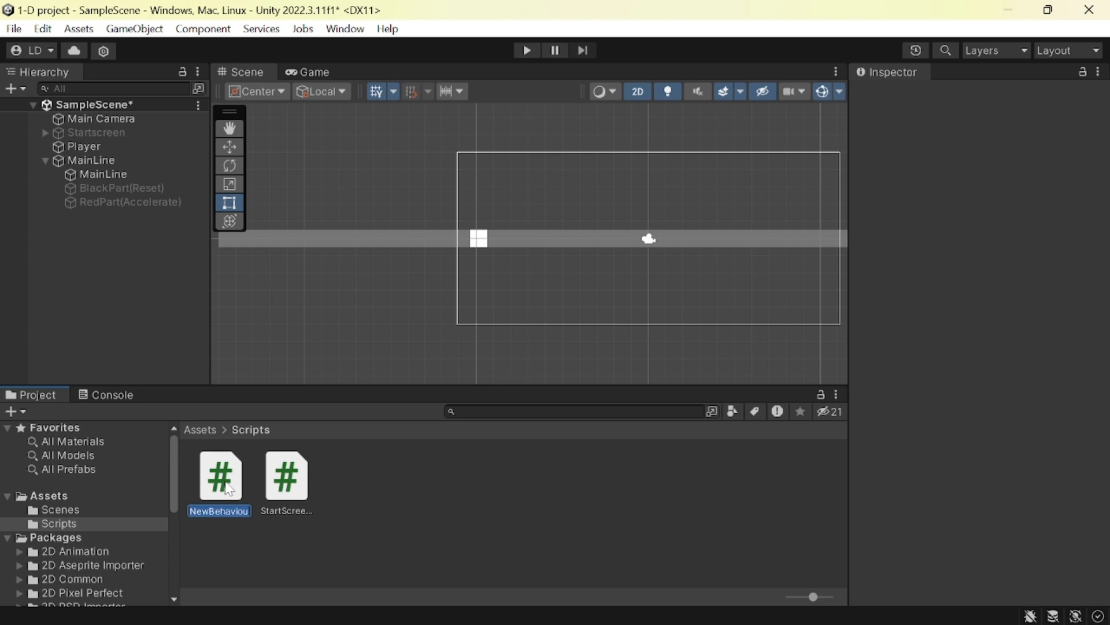
{"action": "type", "text": "LineRepeat"}
{"action": "key", "text": "Return"}
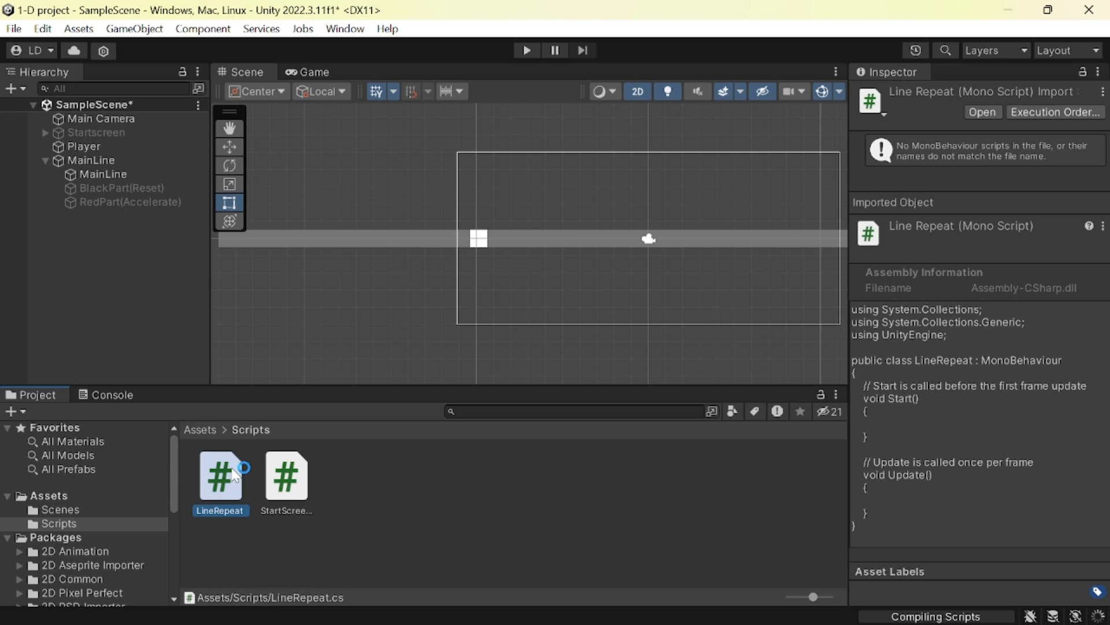
Switch to the game design slides, review the Gamemodes slide and return to the Unity editor
{"action": "middle_click_drag", "start_coordinate": [649, 326], "coordinate": [451, 352]}
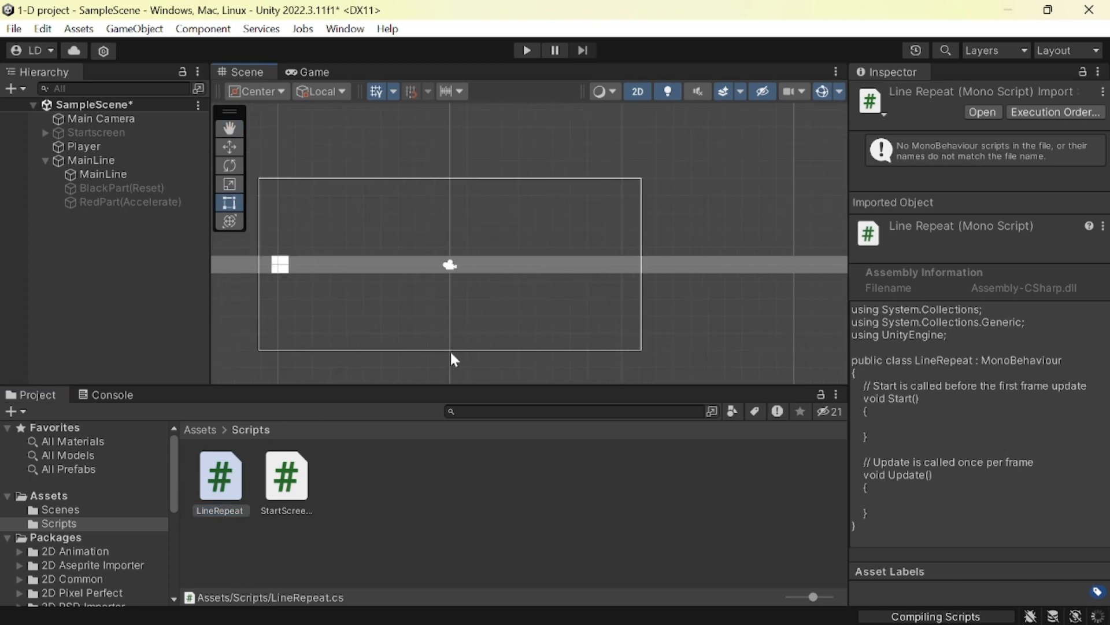
{"action": "key", "text": "alt+Tab"}
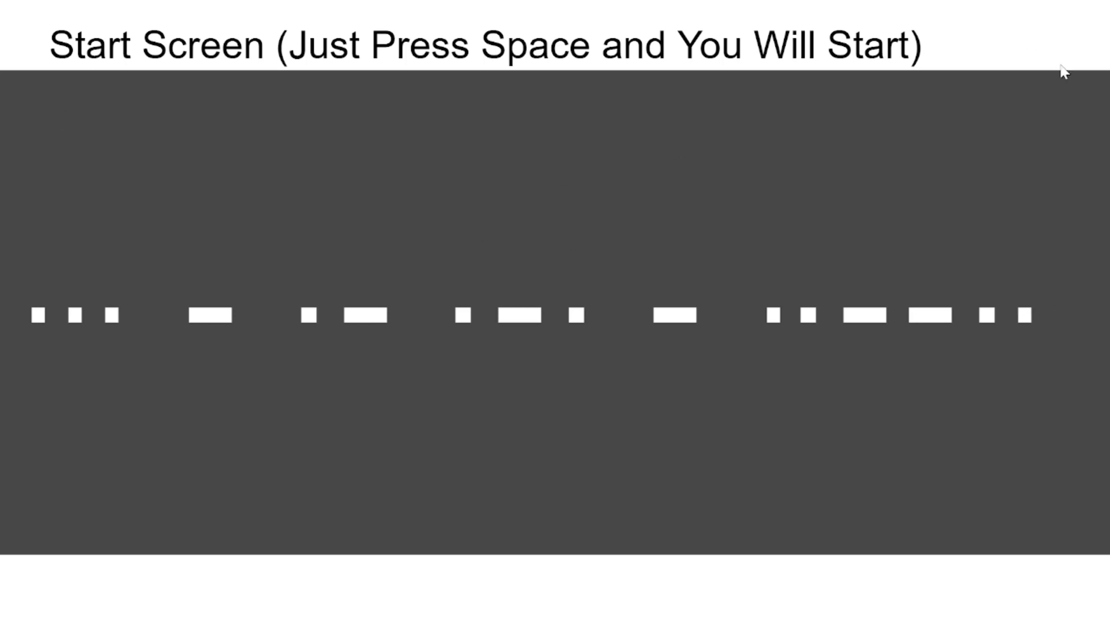
{"action": "key", "text": "Right"}
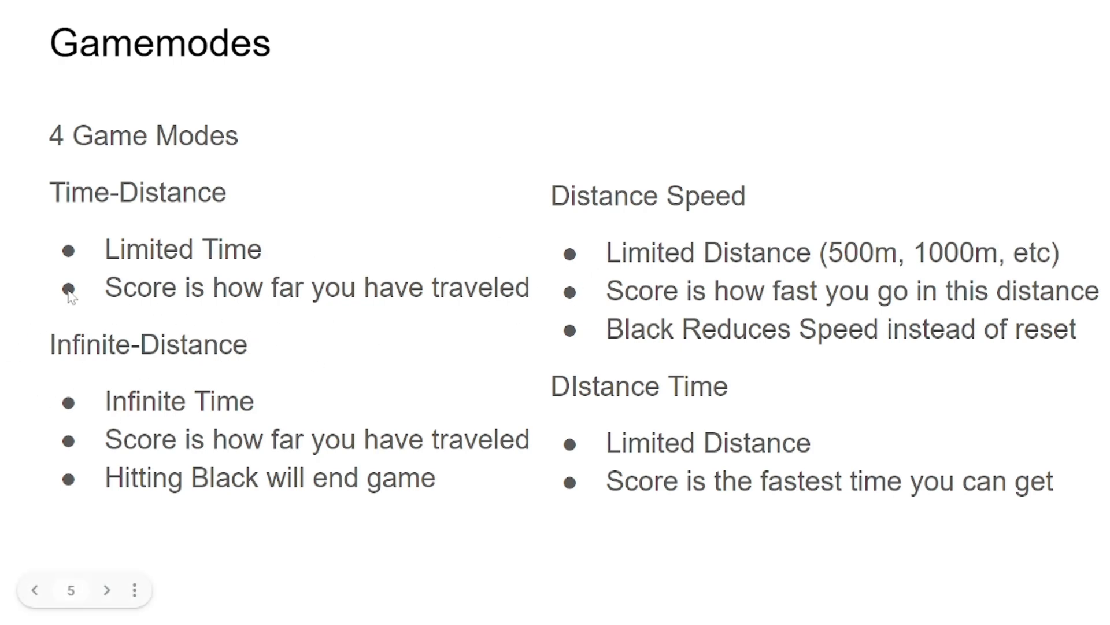
{"action": "key", "text": "alt+Tab"}
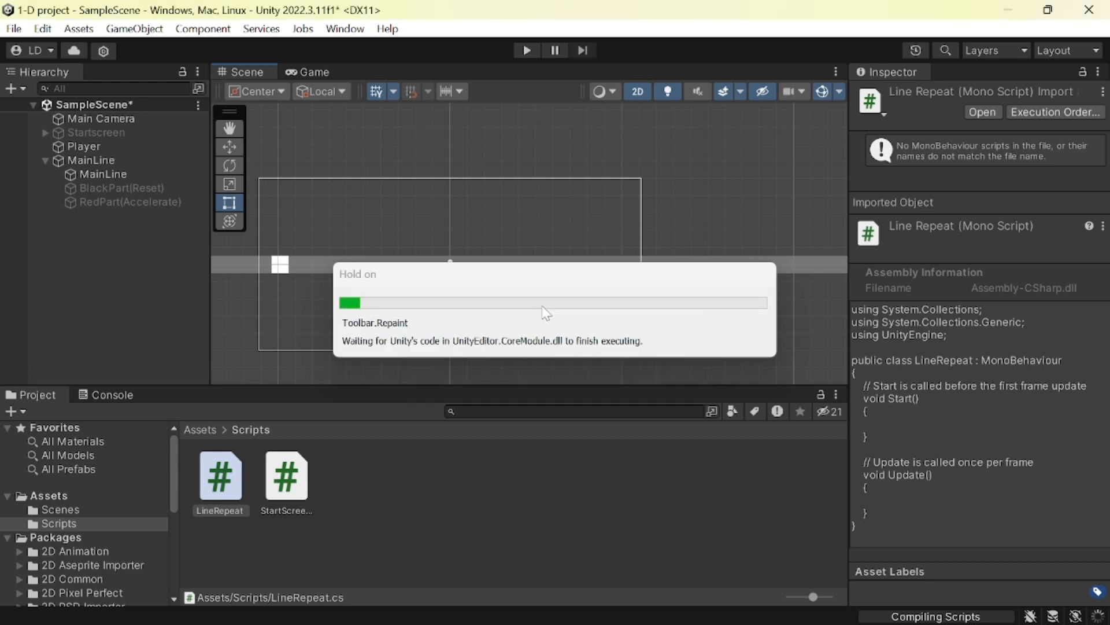
Open the LineRepeat script in Visual Studio and delete the default comments above Start and Update
{"action": "double_click", "coordinate": [208, 468]}
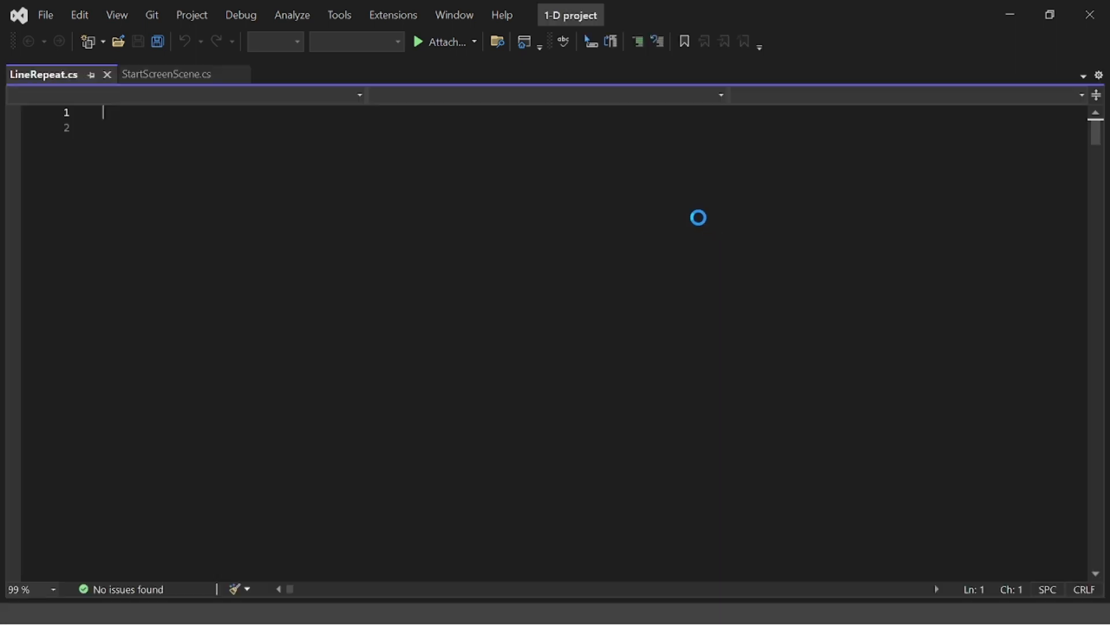
{"action": "triple_click", "coordinate": [204, 200]}
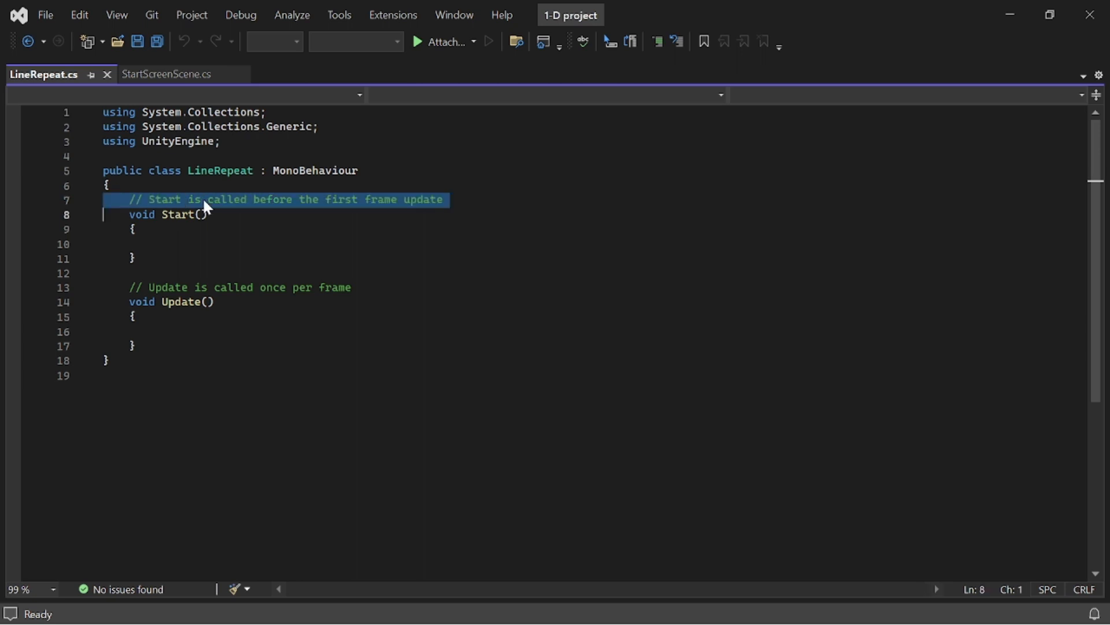
{"action": "key", "text": "Delete"}
{"action": "triple_click", "coordinate": [156, 273]}
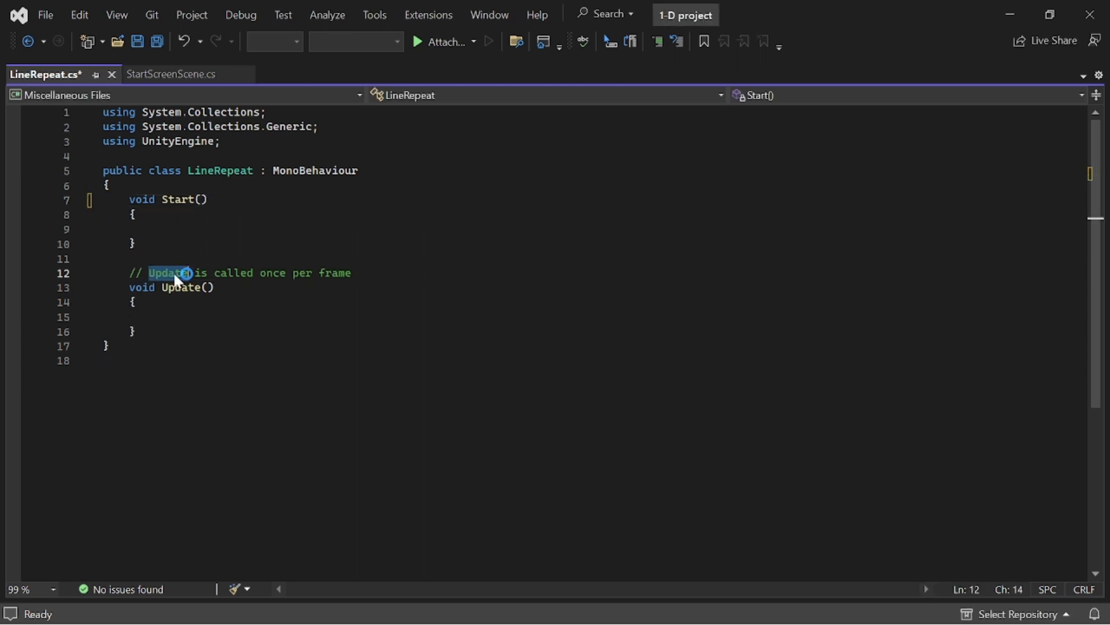
{"action": "key", "text": "Delete"}
Declare "public float speed = 2f;" at the top of the LineRepeat class, with the comment "//set speed of the line"
{"action": "left_click", "coordinate": [110, 185]}
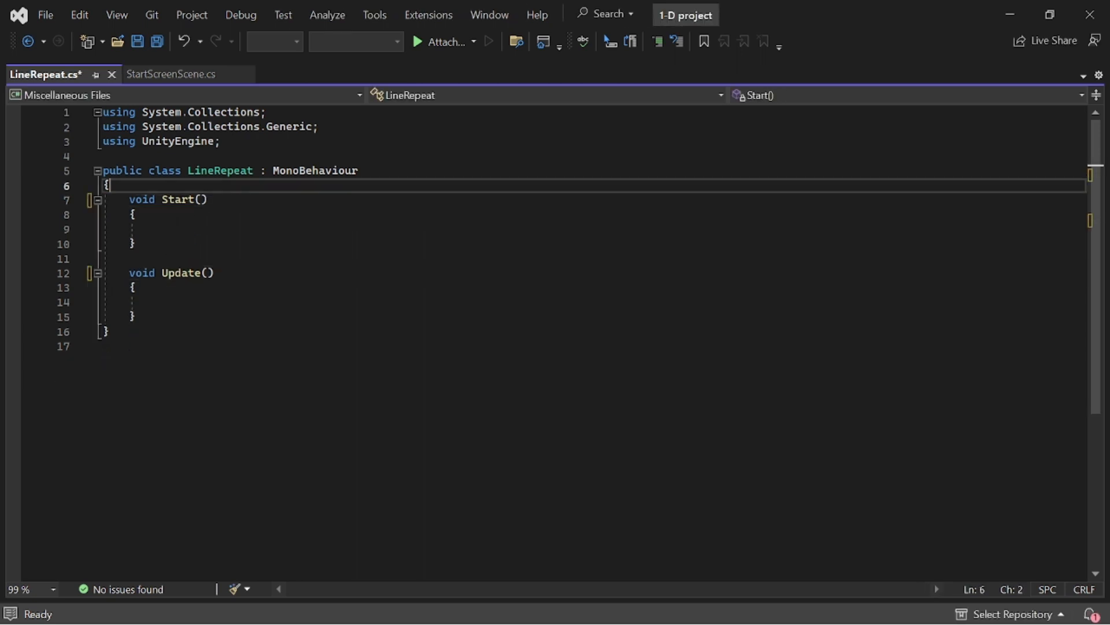
{"action": "key", "text": "Return"}
{"action": "type", "text": "pu"}
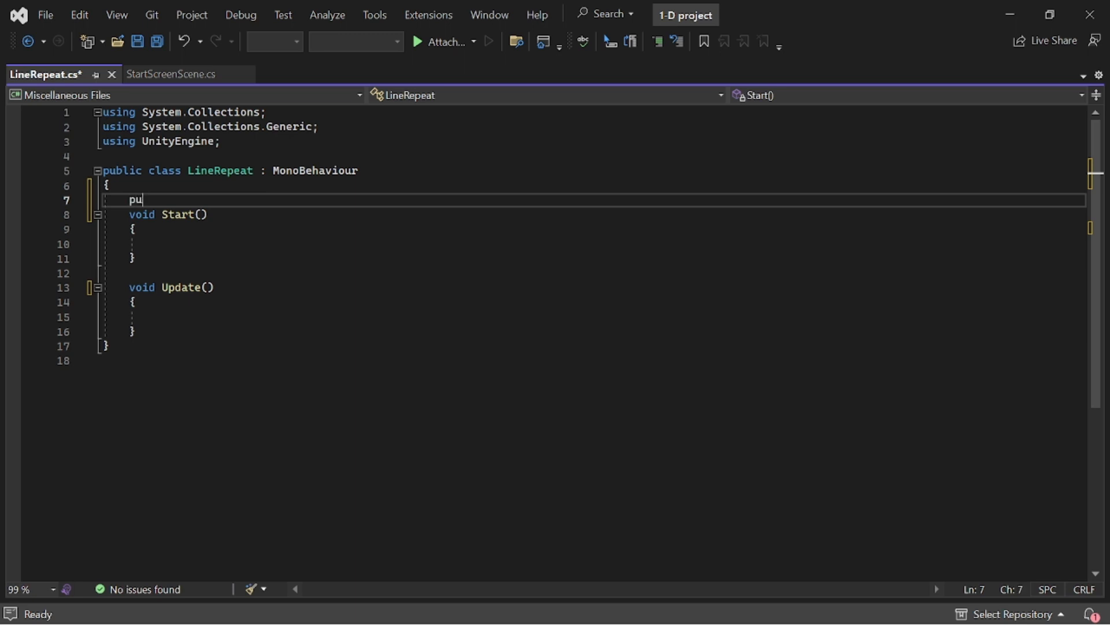
{"action": "type", "text": "blic floa"}
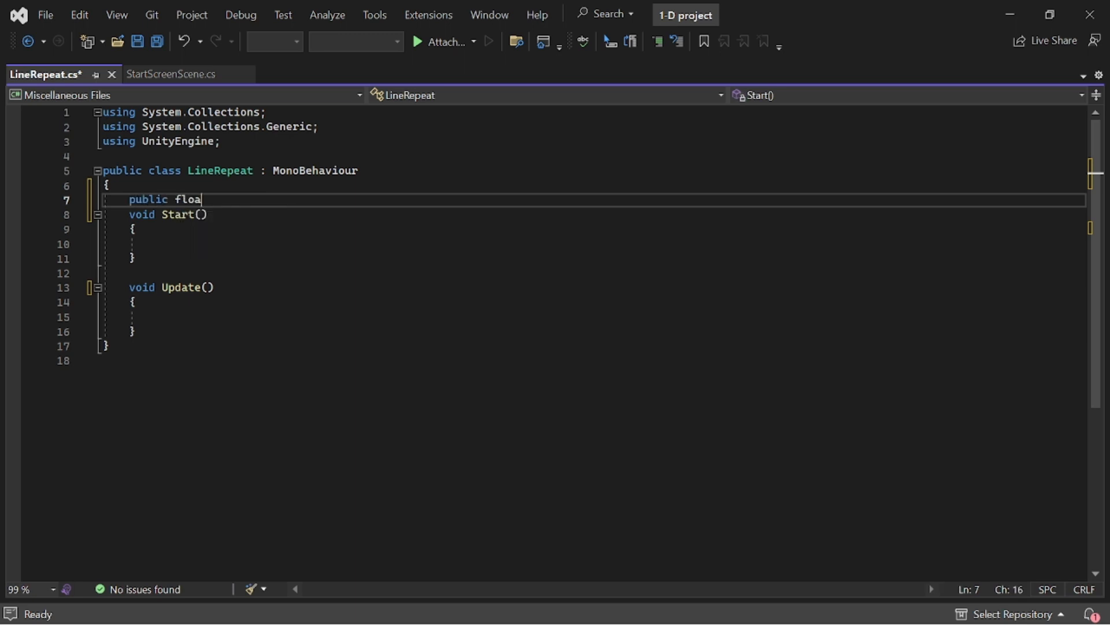
{"action": "type", "text": "t speed ="}
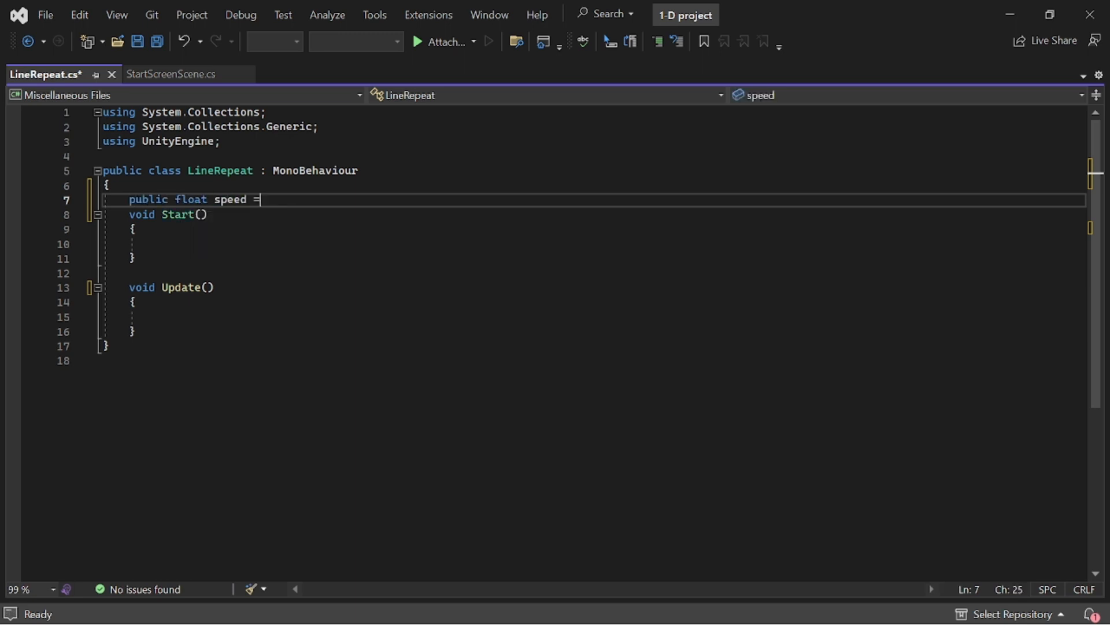
{"action": "type", "text": " 2f"}
{"action": "type", "text": ";"}
{"action": "type", "text": " ("}
{"action": "key", "text": "BackSpace"}
{"action": "key", "text": "BackSpace"}
{"action": "type", "text": "//"}
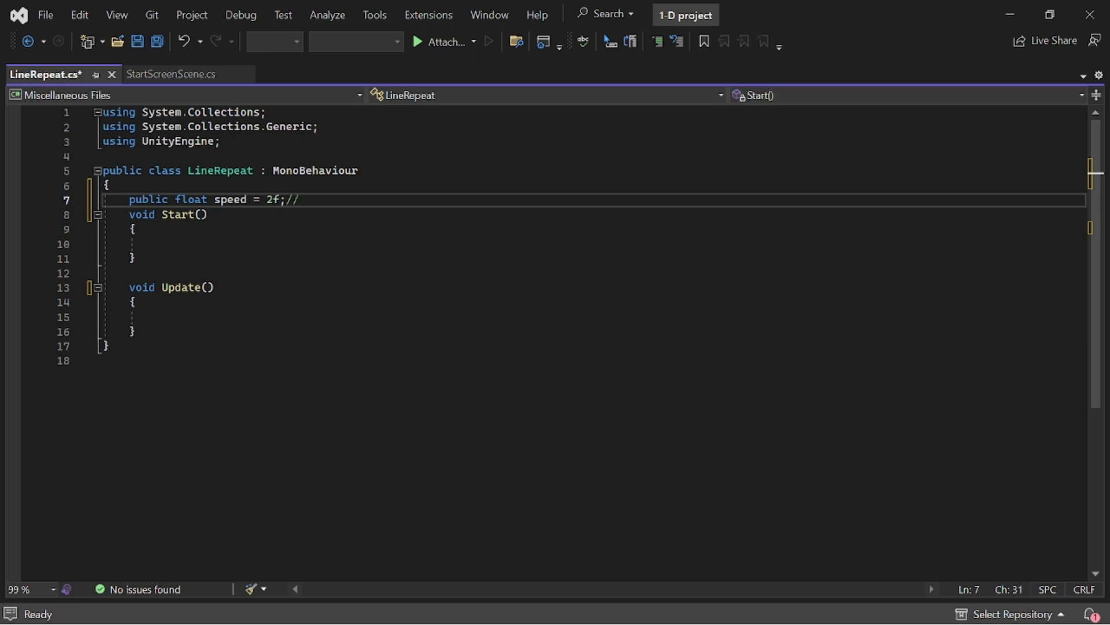
{"action": "type", "text": "set speed of the line"}
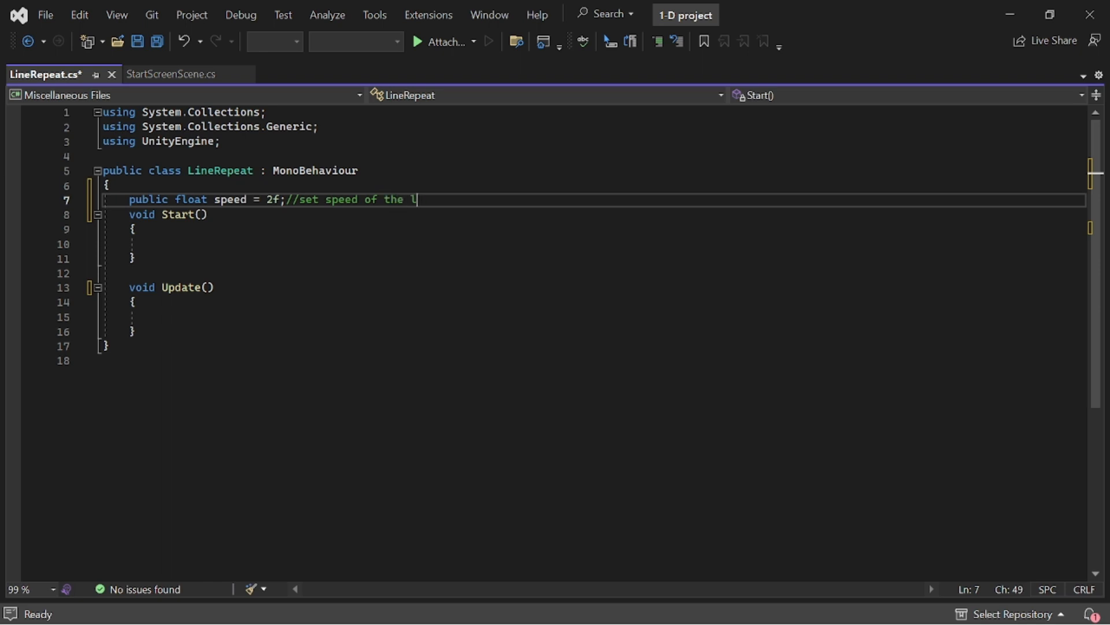
Remove the initial value from the speed declaration, leaving "public float speed;" before its comment
{"action": "left_click", "coordinate": [266, 199]}
{"action": "key", "text": "BackSpace"}
{"action": "key", "text": "BackSpace"}
{"action": "key", "text": "BackSpace"}
{"action": "key", "text": "Delete"}
{"action": "key", "text": "Delete"}
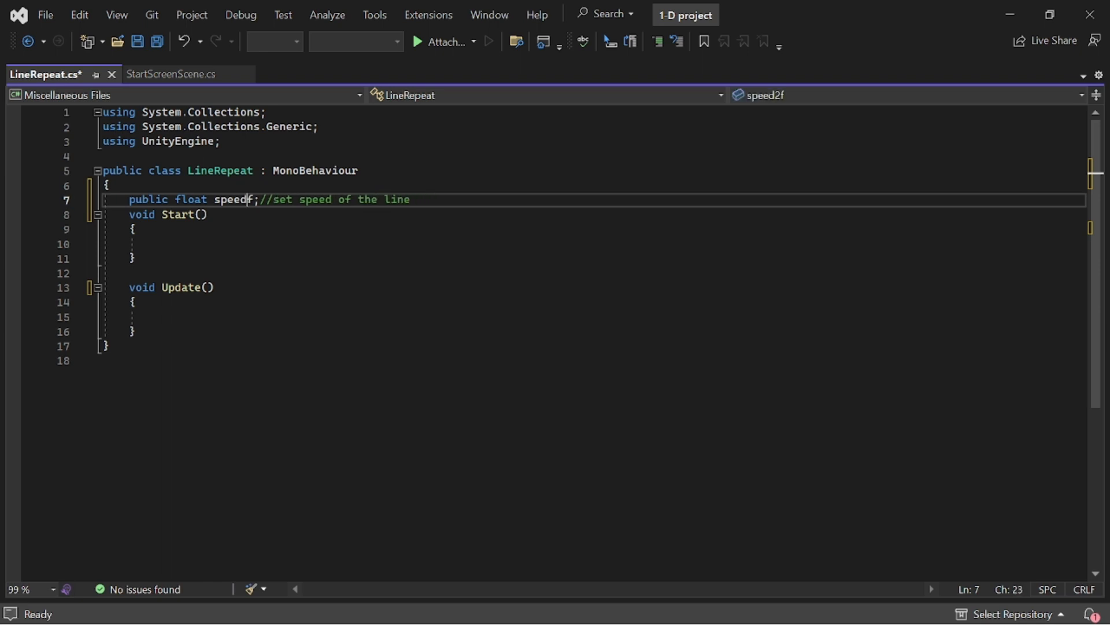
{"action": "key", "text": "Down"}
{"action": "key", "text": "Down"}
{"action": "key", "text": "Down"}
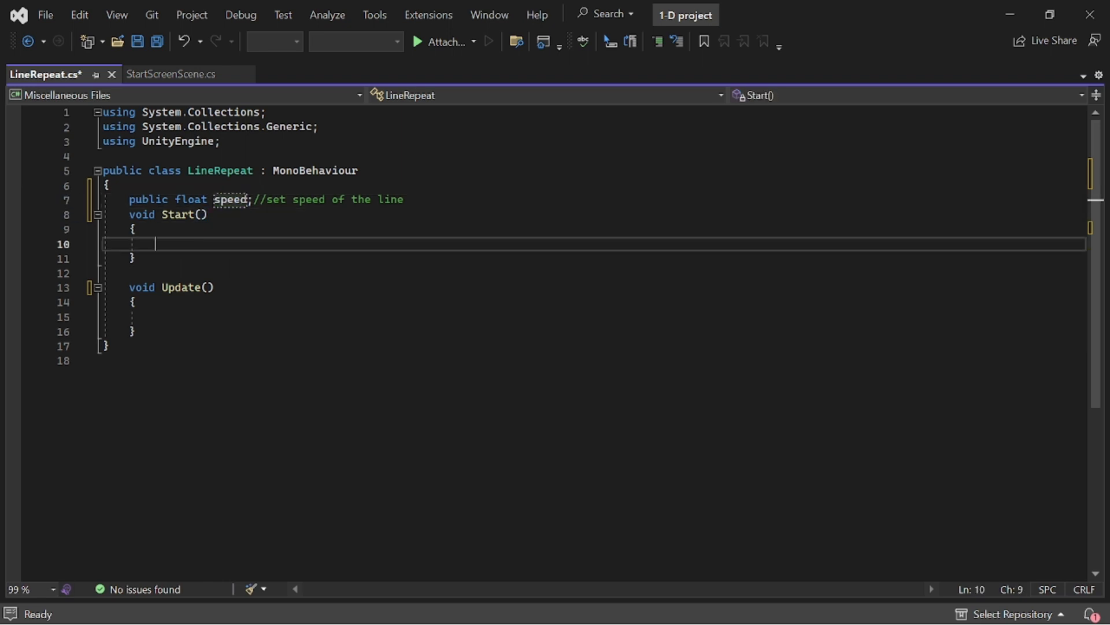
Begin a private Vector3 declaration on a new line below the speed field and rename that float field to Speed
{"action": "left_click", "coordinate": [404, 200]}
{"action": "key", "text": "Return"}
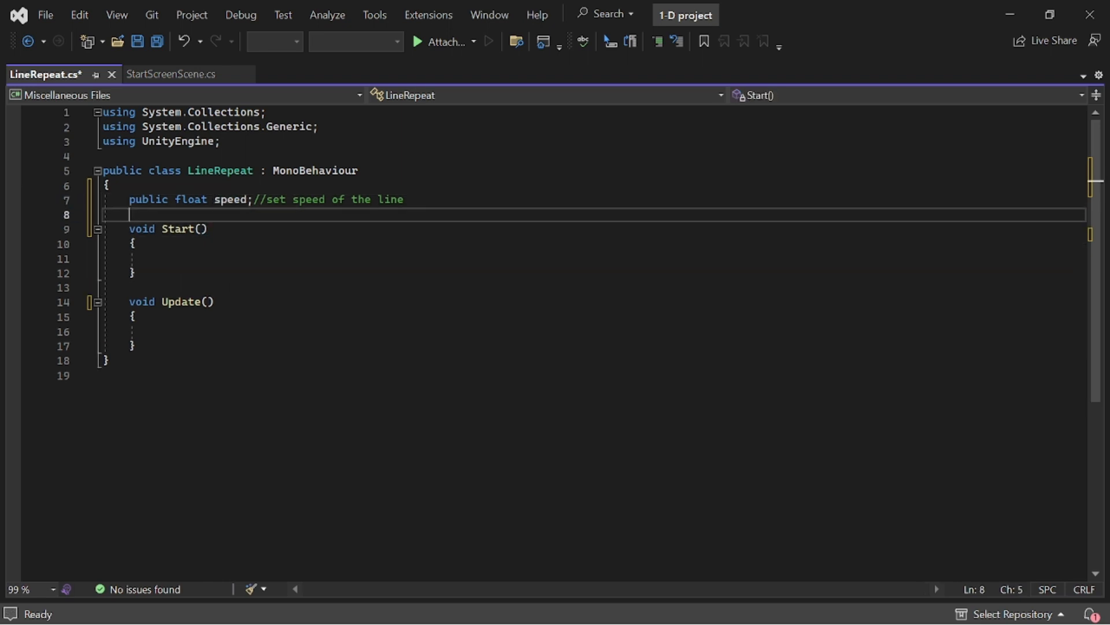
{"action": "type", "text": "private Ve"}
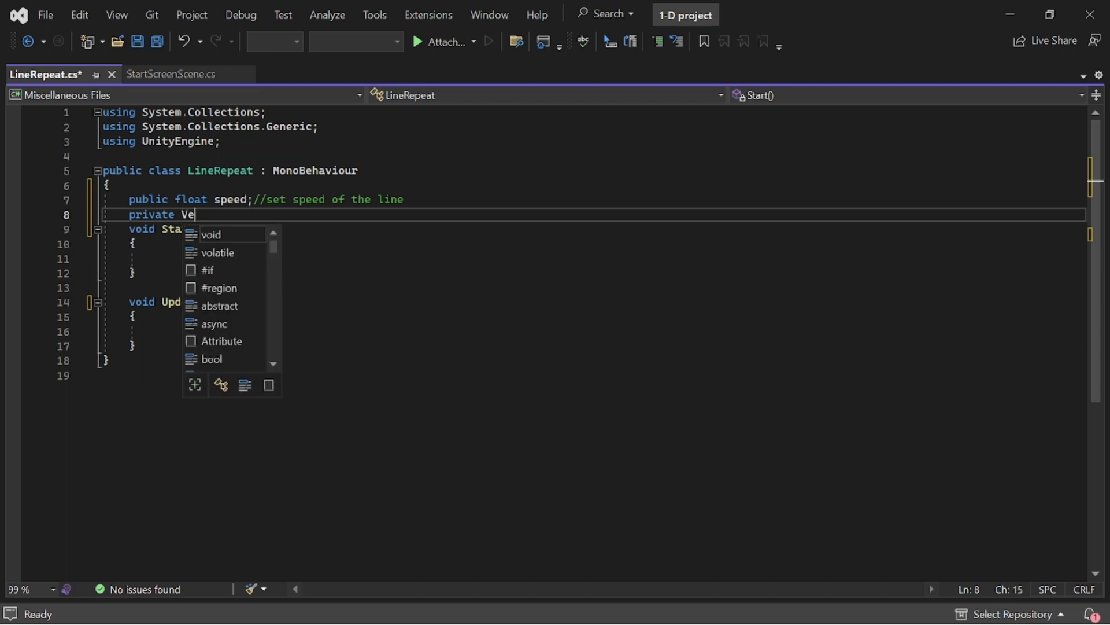
{"action": "type", "text": "ctor3"}
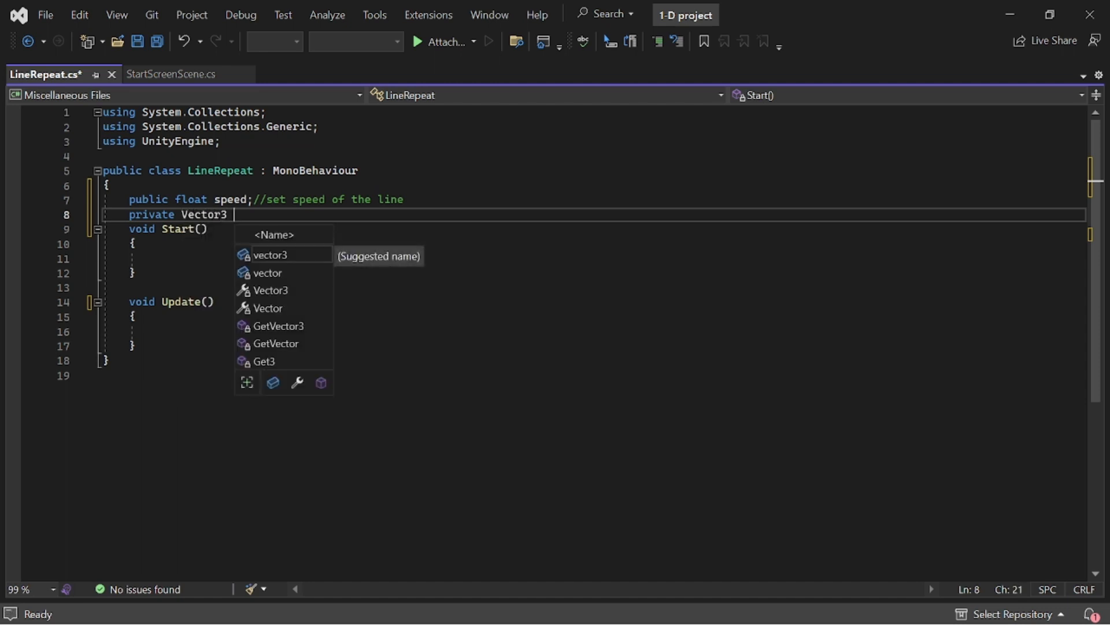
{"action": "left_click", "coordinate": [220, 199]}
{"action": "key", "text": "BackSpace"}
{"action": "type", "text": "S"}
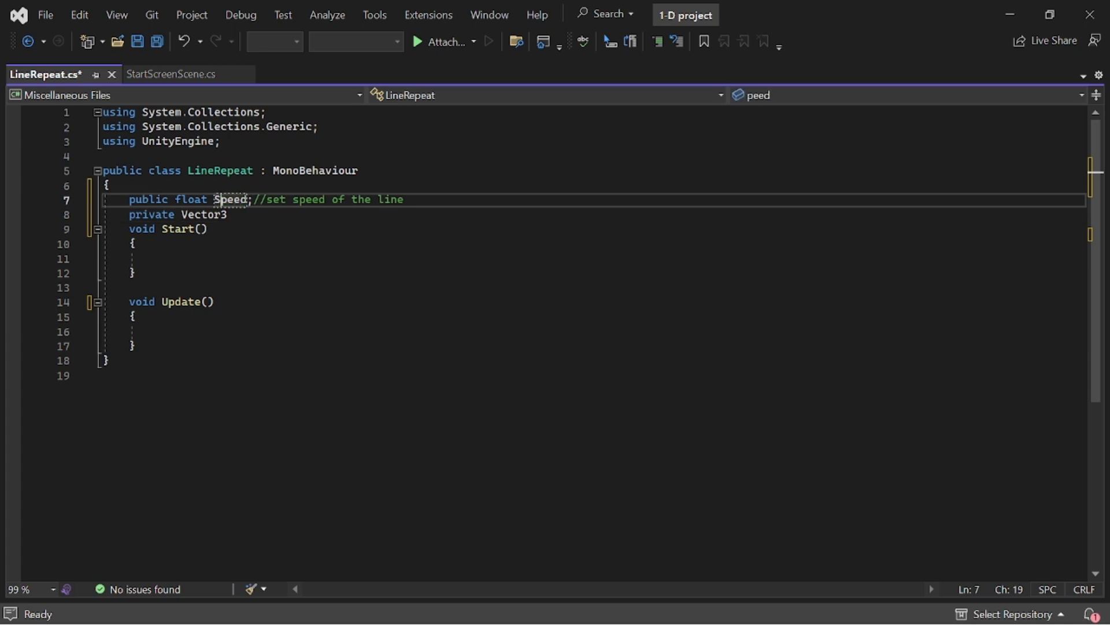
Name the private Vector3 field PositionStart and end its declaration with a semicolon
{"action": "left_click", "coordinate": [235, 215]}
{"action": "type", "text": "Position of"}
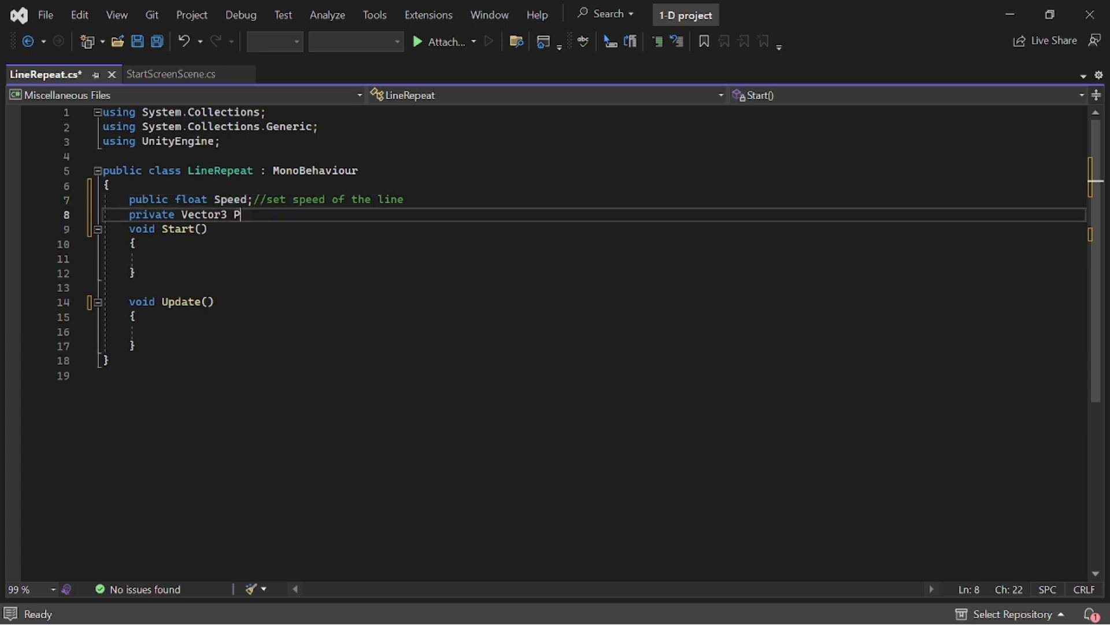
{"action": "key", "text": "BackSpace"}
{"action": "key", "text": "BackSpace"}
{"action": "key", "text": "BackSpace"}
{"action": "key", "text": "BackSpace"}
{"action": "type", "text": "("}
{"action": "key", "text": "BackSpace"}
{"action": "type", "text": "Start;"}
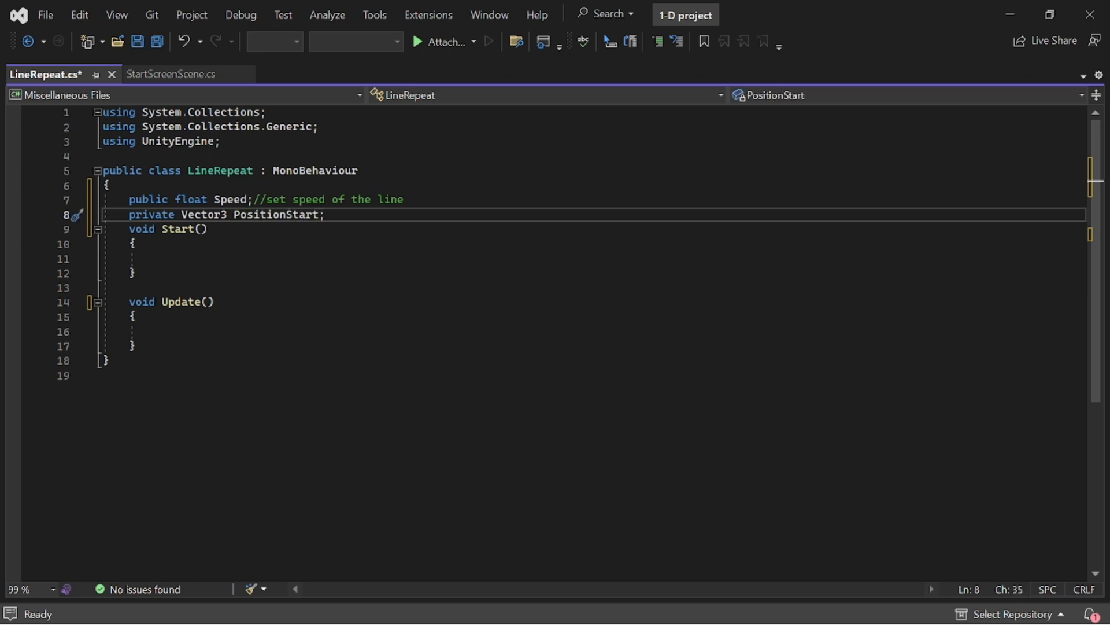
Add "PositionStart = transform.position;" inside the Start method
{"action": "left_click", "coordinate": [136, 244]}
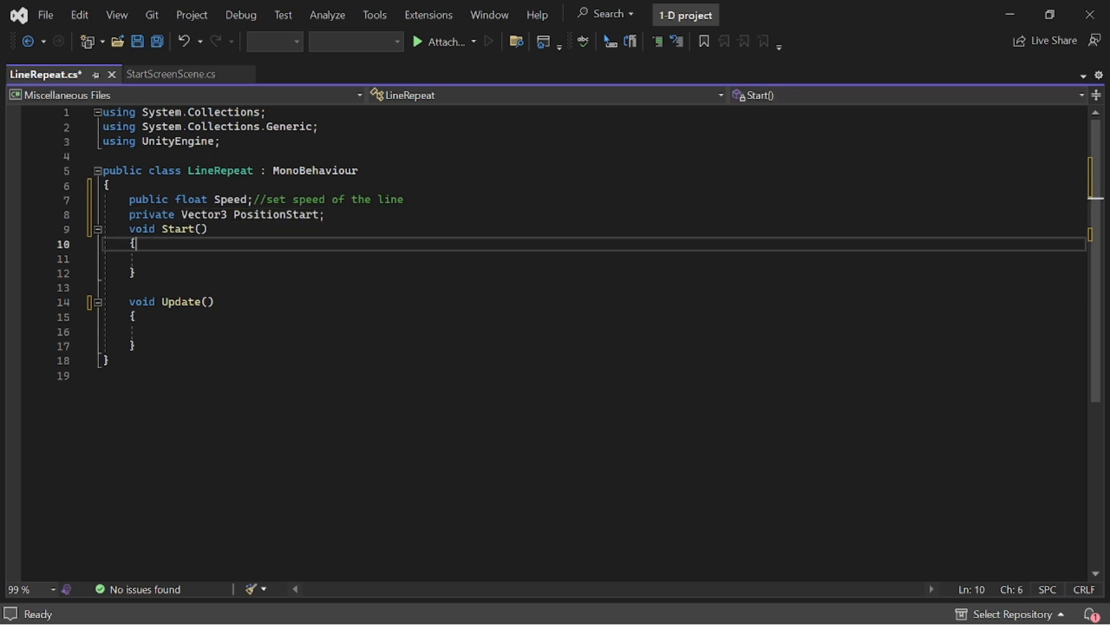
{"action": "key", "text": "Return"}
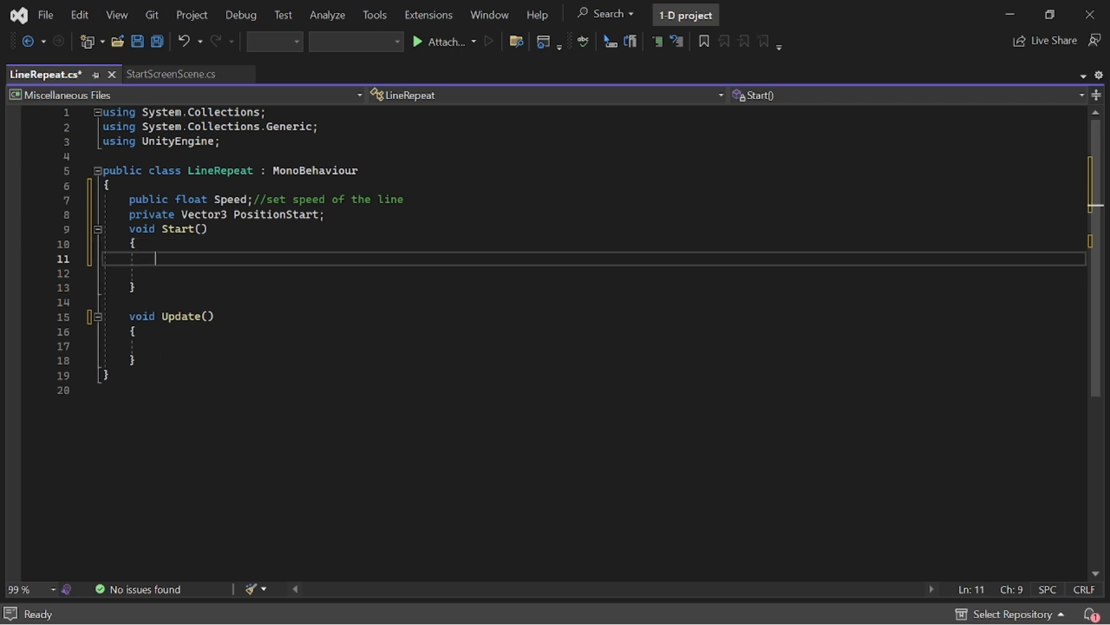
{"action": "type", "text": "PositionStart"}
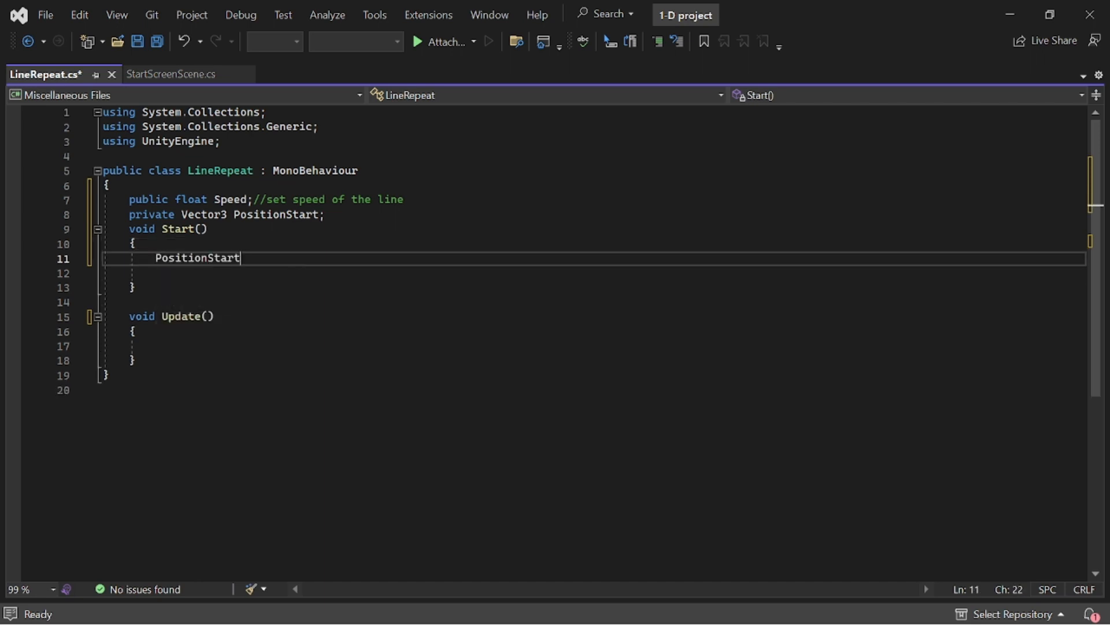
{"action": "type", "text": " = transform.position;"}
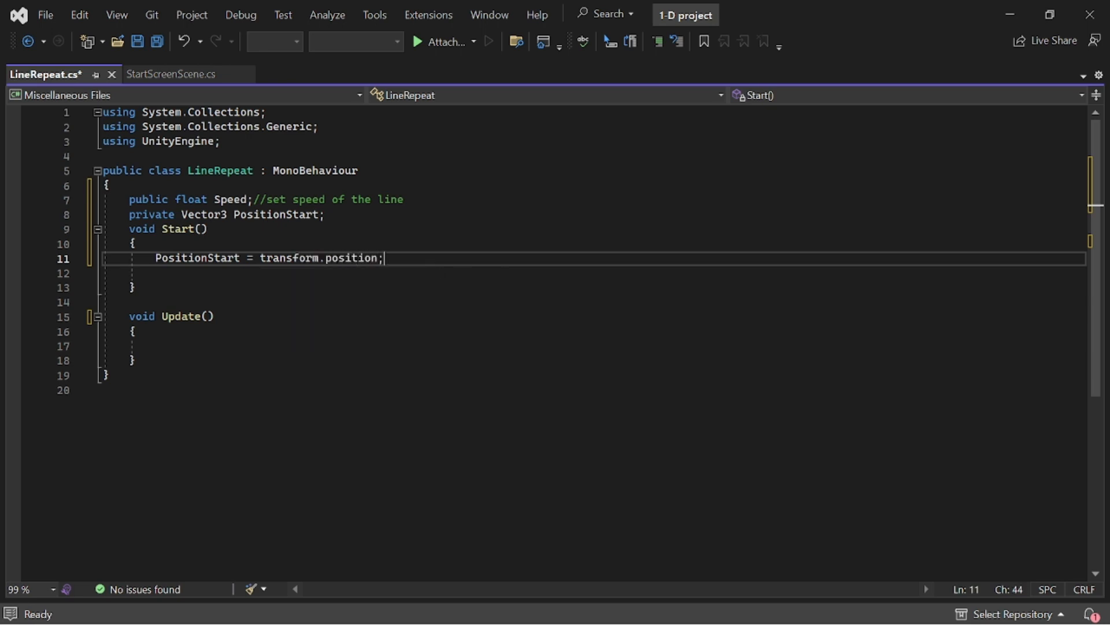
Comment the PositionStart assignment with "//always set first line to the position where the line starts"
{"action": "left_click", "coordinate": [229, 258]}
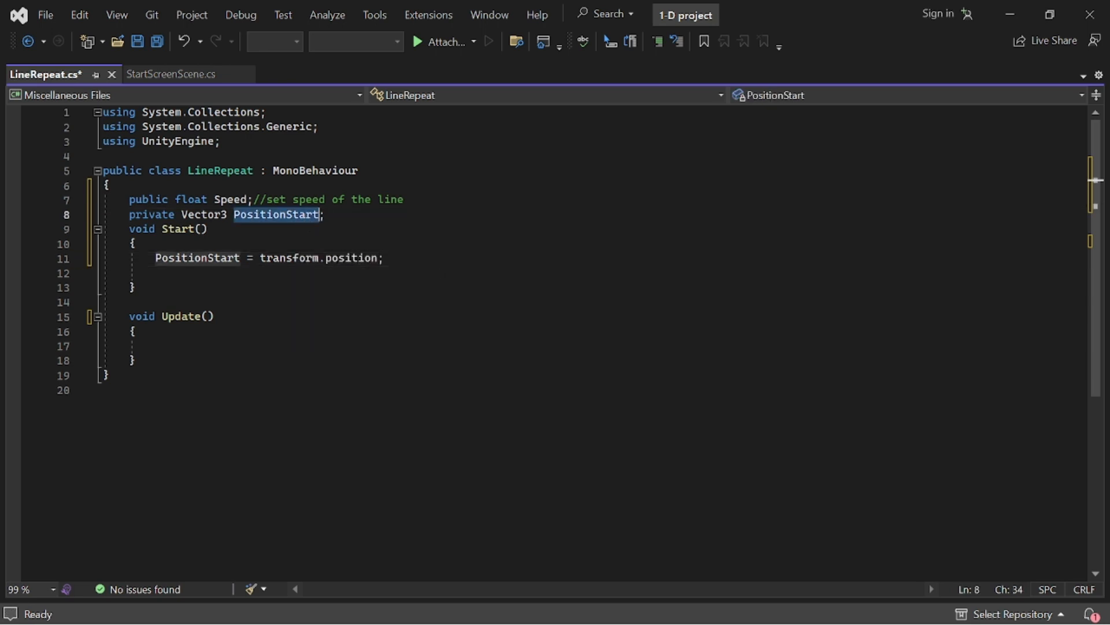
{"action": "left_click", "coordinate": [326, 215]}
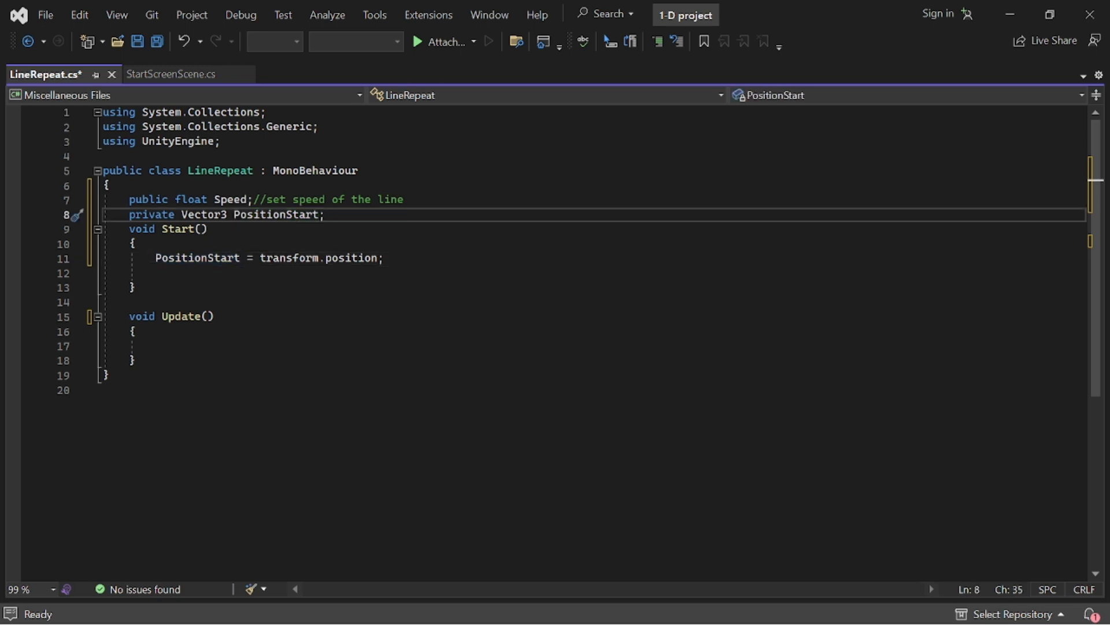
{"action": "left_click", "coordinate": [384, 258]}
{"action": "type", "text": "//"}
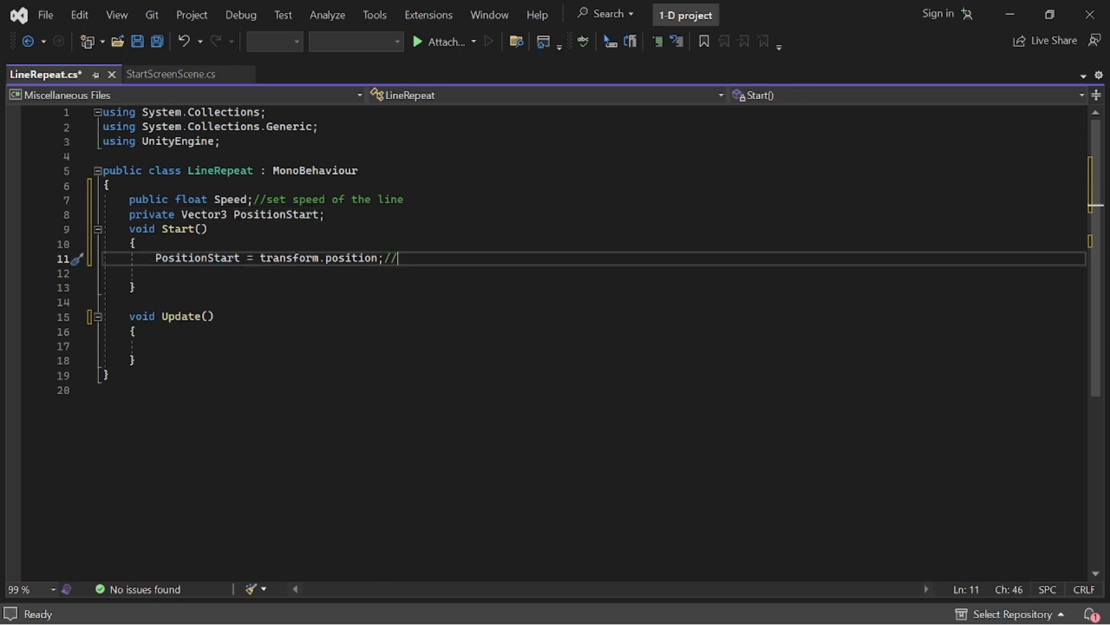
{"action": "type", "text": "always set first line to"}
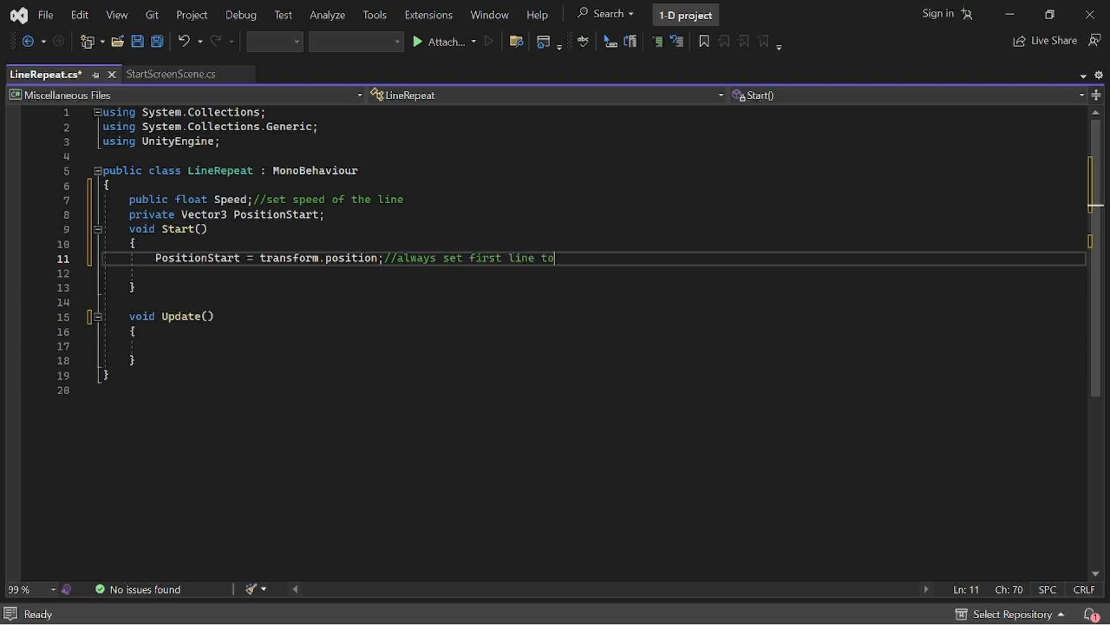
{"action": "type", "text": " the position where the li"}
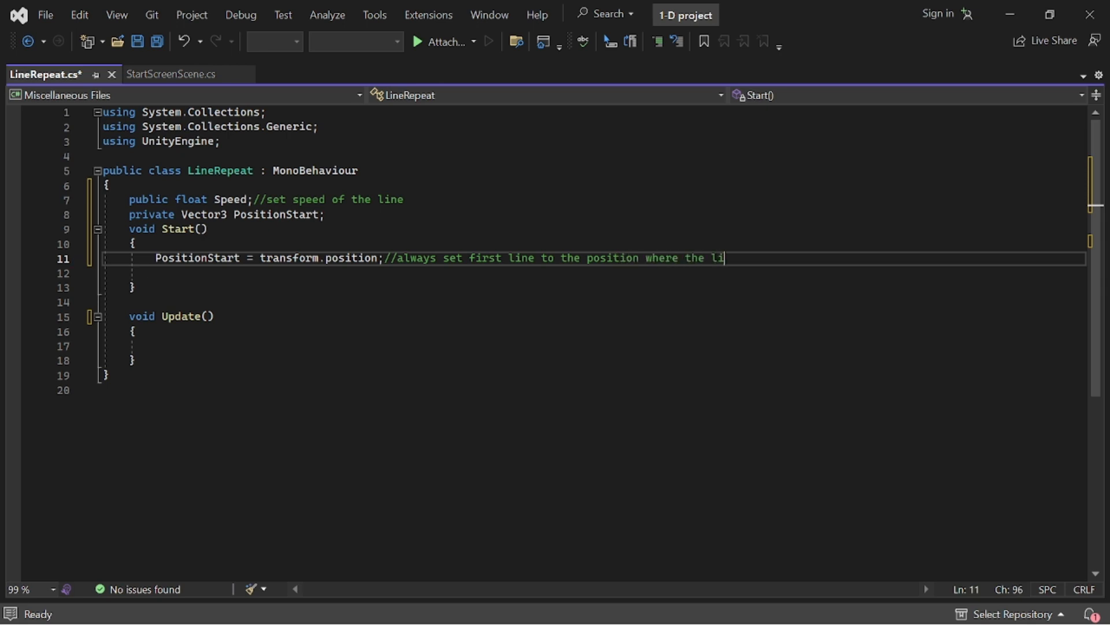
{"action": "type", "text": "ne starts"}
Add "transform.Translate(Vector3.right*Speed*Time.deltaTime);" inside the Update method
{"action": "left_click", "coordinate": [155, 346]}
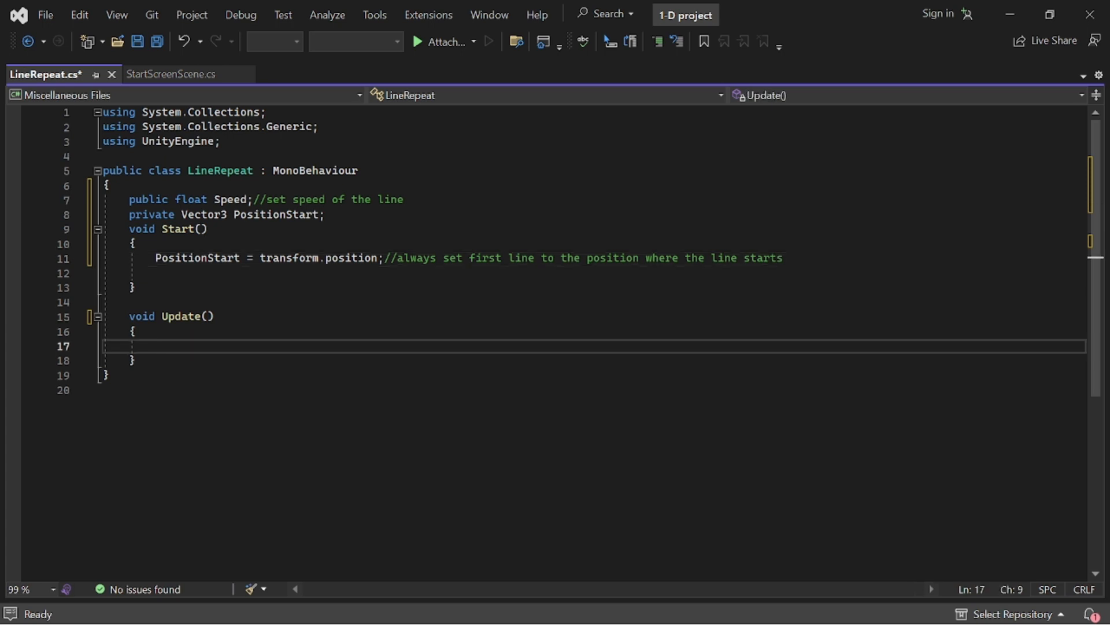
{"action": "type", "text": "transform"}
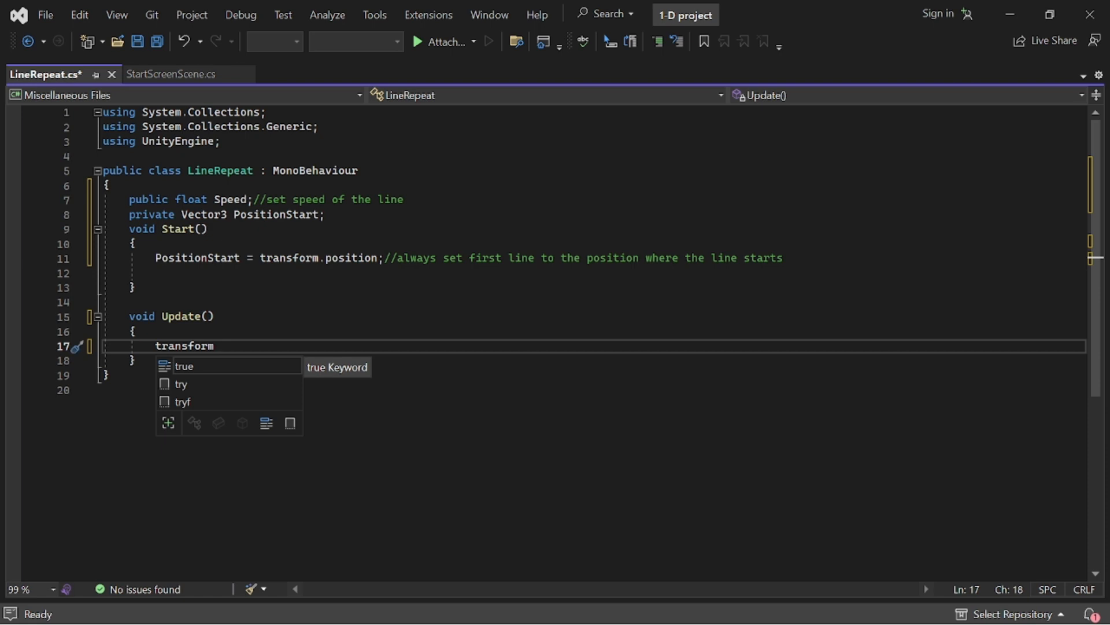
{"action": "key", "text": "Escape"}
{"action": "type", "text": ".Transl"}
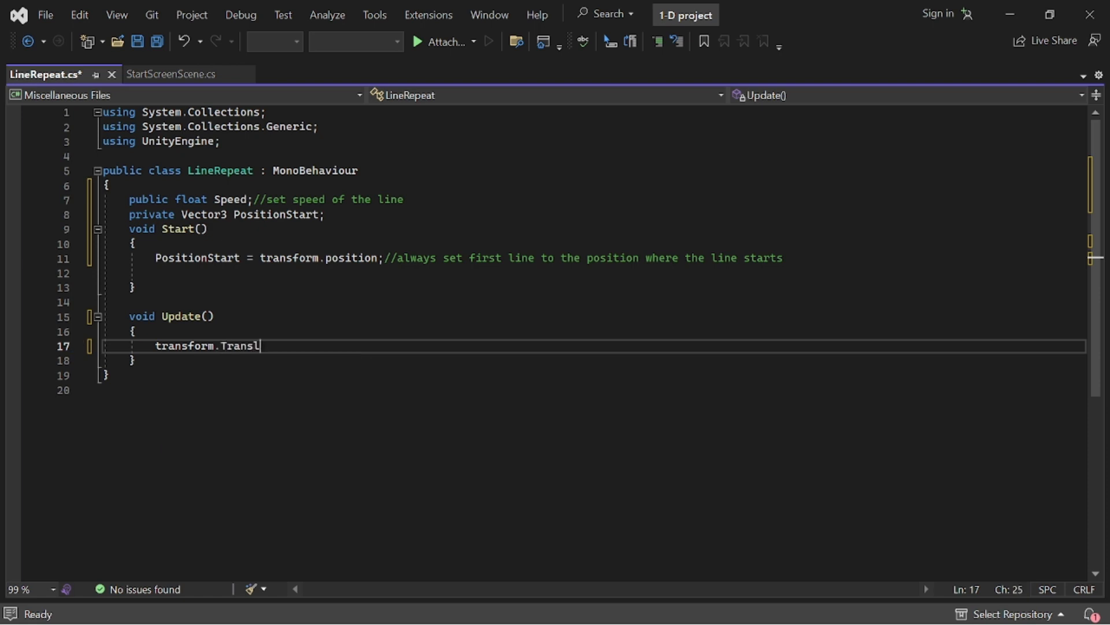
{"action": "type", "text": "ate(c"}
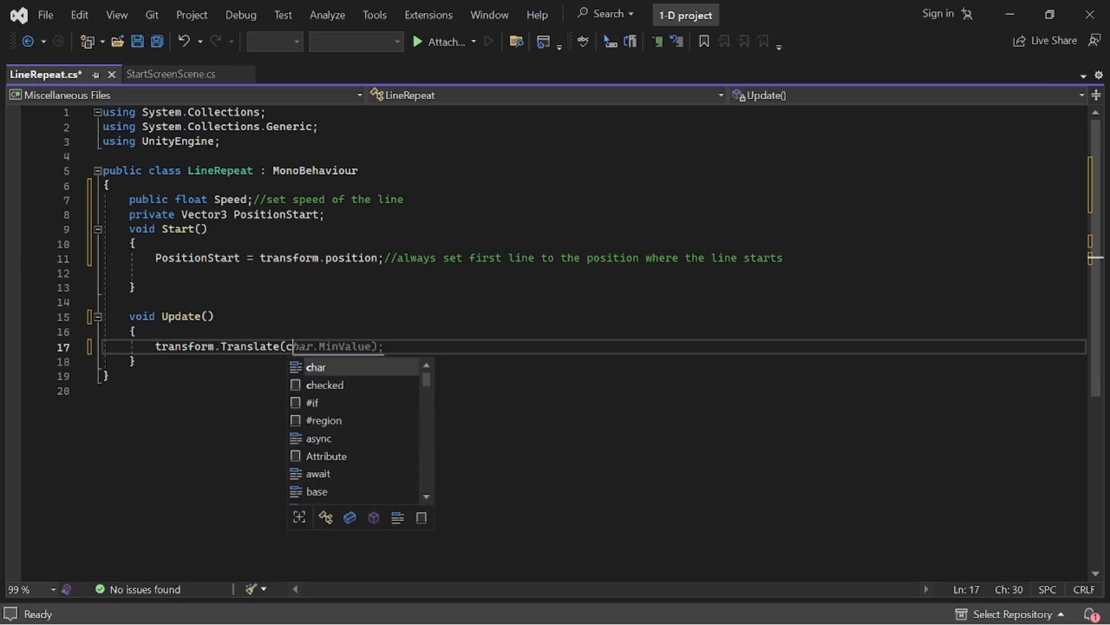
{"action": "key", "text": "BackSpace"}
{"action": "type", "text": "Vector3"}
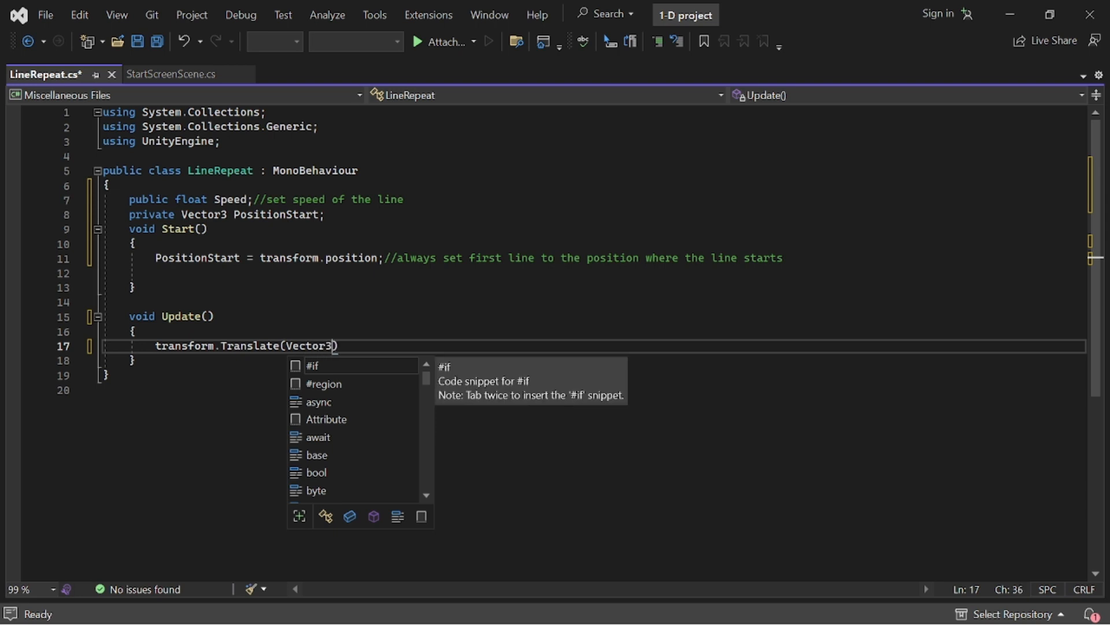
{"action": "type", "text": "."}
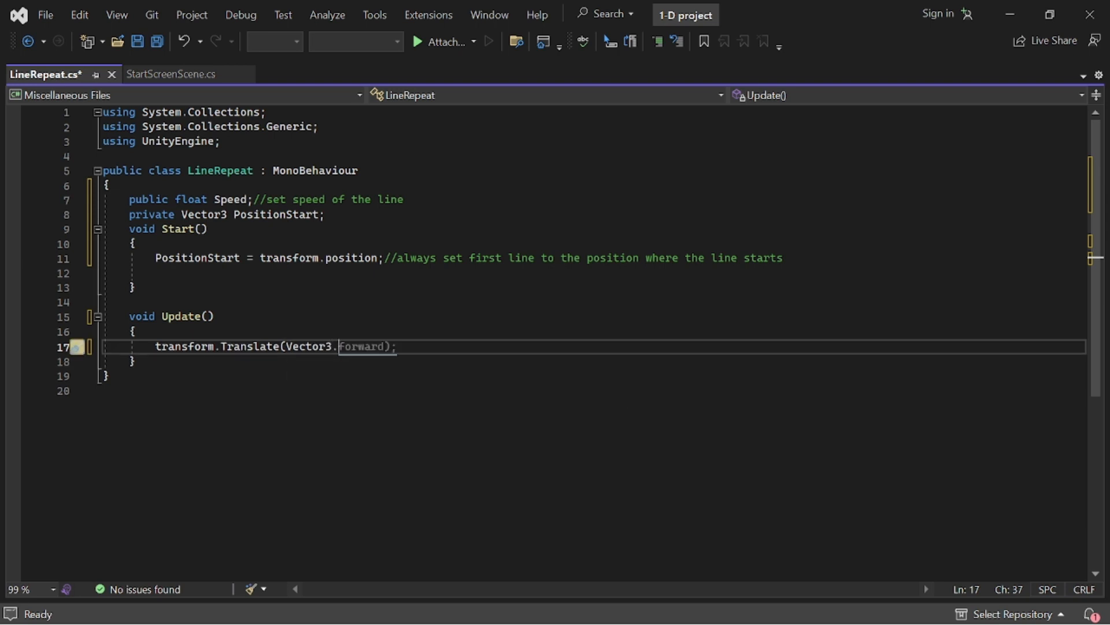
{"action": "type", "text": "right"}
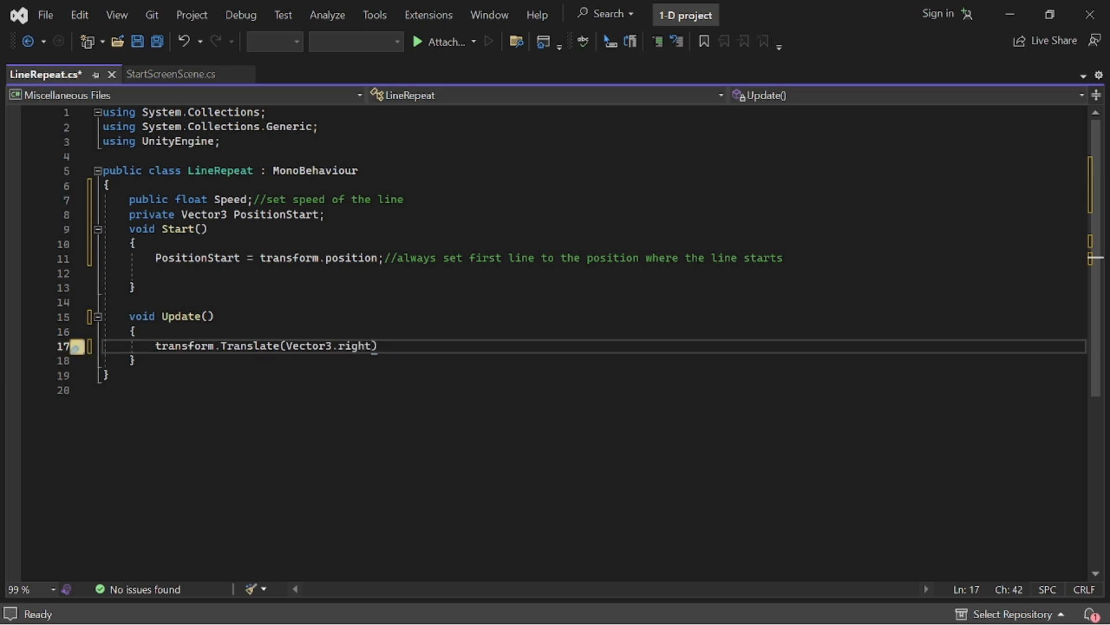
{"action": "type", "text": "*Speed"}
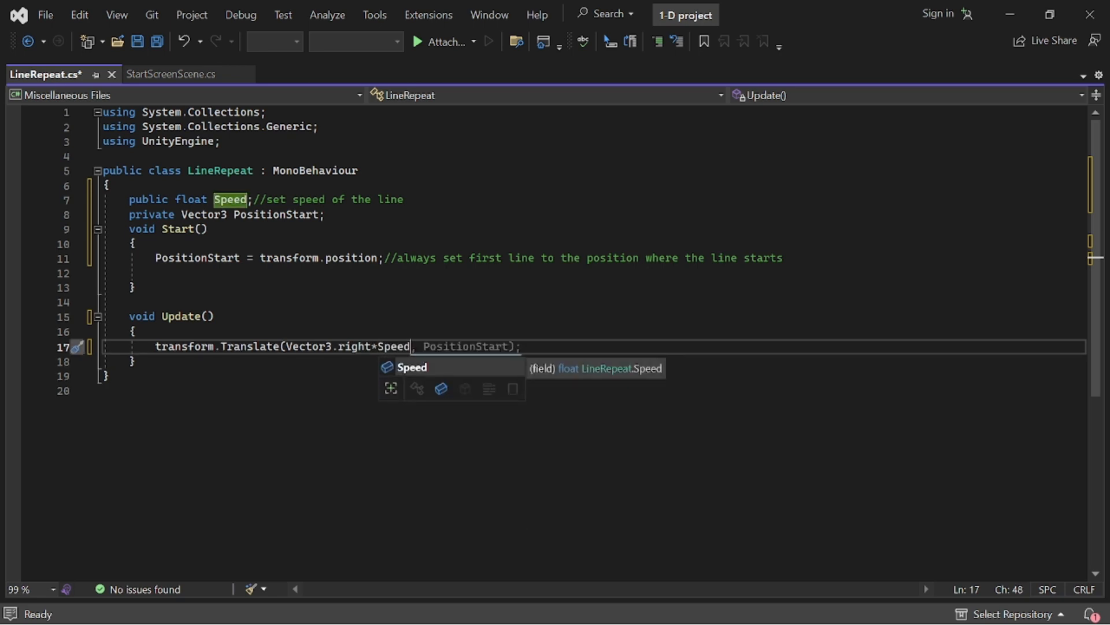
{"action": "type", "text": "*Time.deltaTime);"}
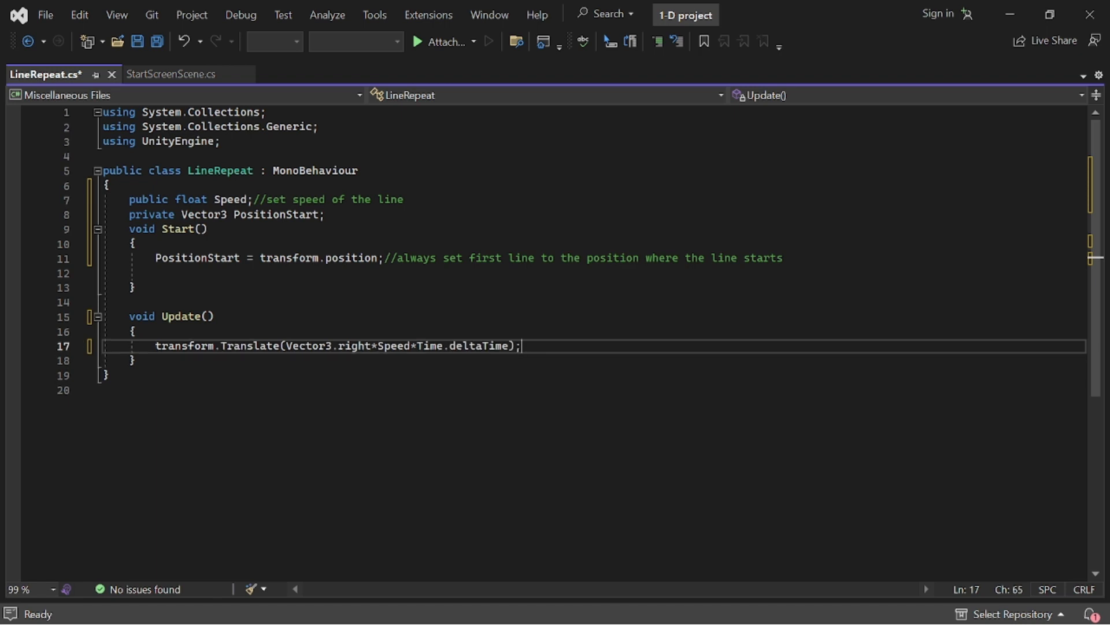
Comment the Translate statement with "//Move right Speed amount every second" and start a new line below it
{"action": "type", "text": "//Move right x"}
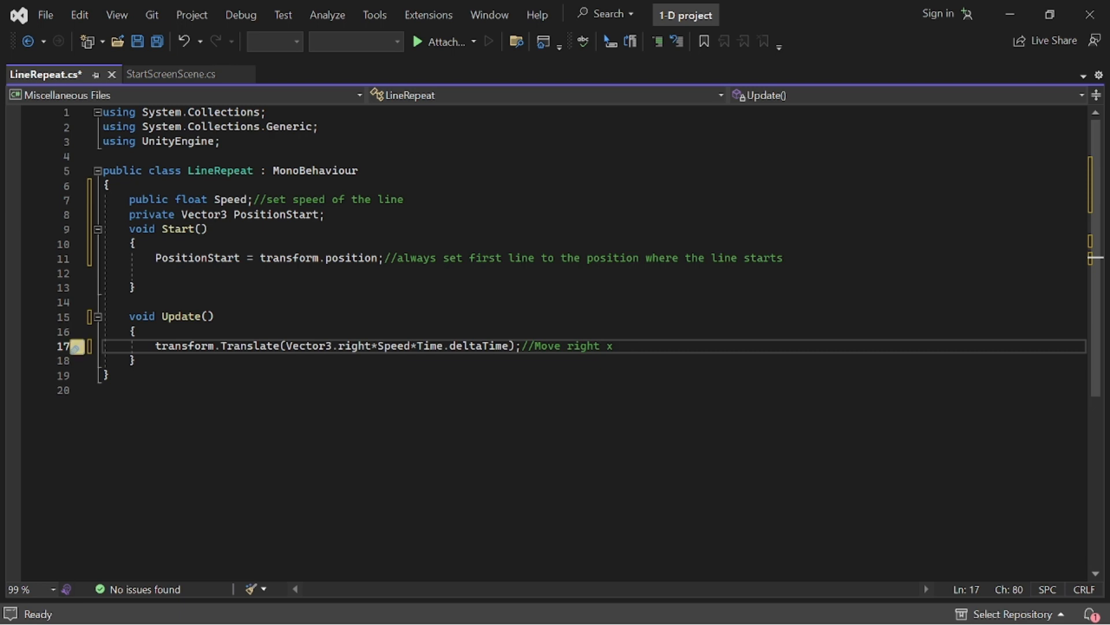
{"action": "type", "text": "amount"}
{"action": "key", "text": "Left"}
{"action": "key", "text": "Left"}
{"action": "key", "text": "Left"}
{"action": "key", "text": "Left"}
{"action": "key", "text": "Left"}
{"action": "key", "text": "Left"}
{"action": "key", "text": "Left"}
{"action": "key", "text": "BackSpace"}
{"action": "type", "text": "Speed"}
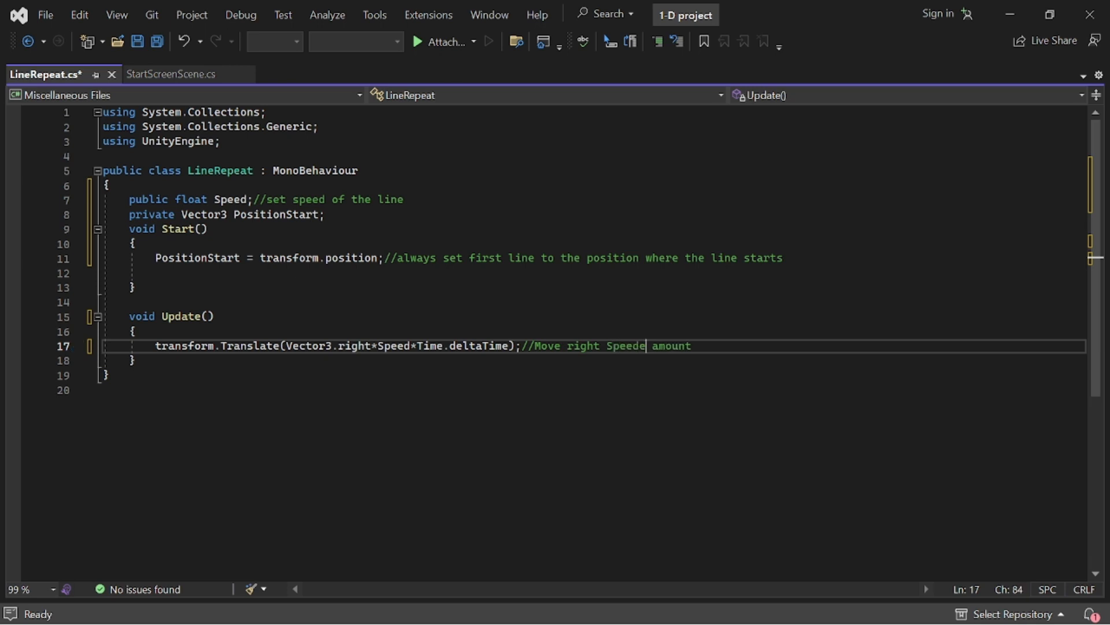
{"action": "key", "text": "End"}
{"action": "type", "text": "aveverh"}
{"action": "key", "text": "BackSpace"}
{"action": "type", "text": "y sec"}
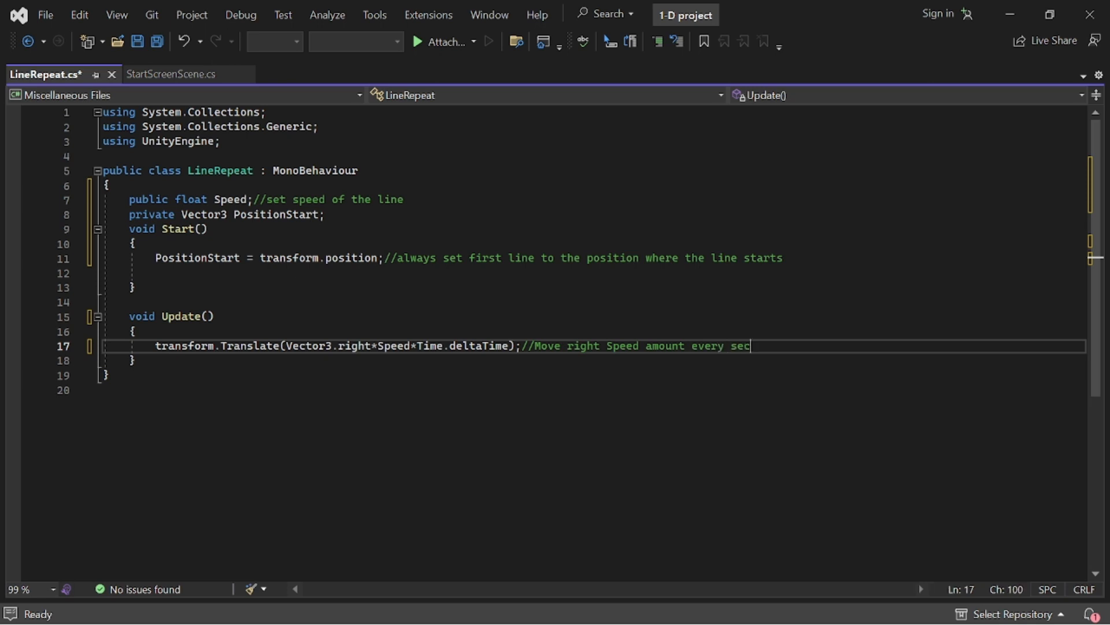
{"action": "type", "text": "ond"}
{"action": "key", "text": "Return"}
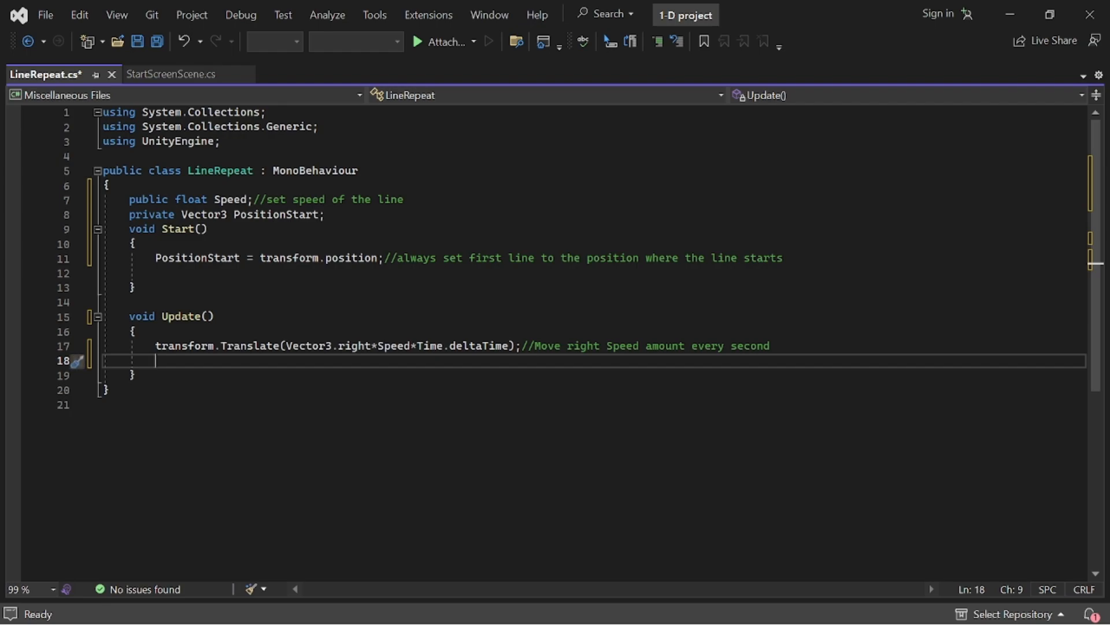
Save the LineRepeat script and switch to the Unity editor so it recompiles
{"action": "key", "text": "alt+Tab"}
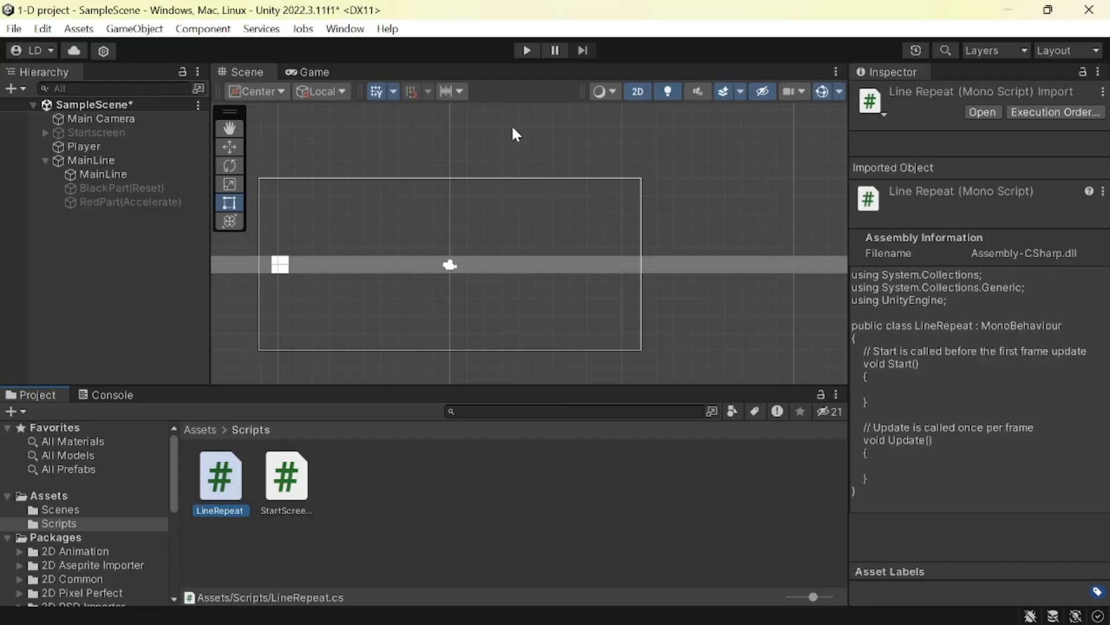
{"action": "left_click", "coordinate": [533, 193]}
{"action": "key", "text": "alt+Tab"}
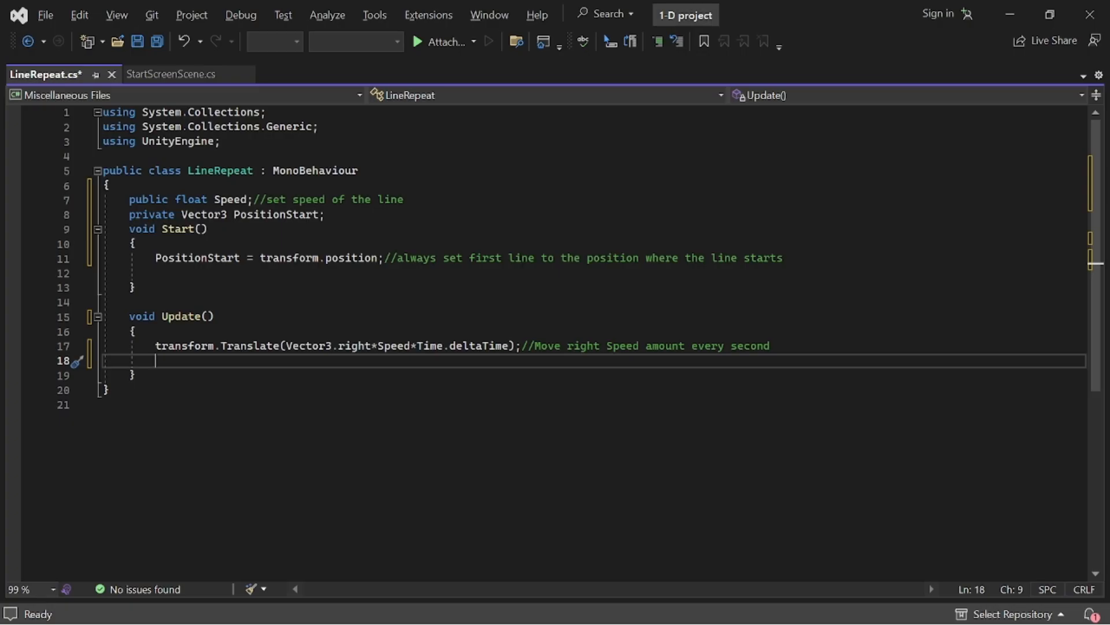
{"action": "key", "text": "ctrl+s"}
{"action": "key", "text": "alt+Tab"}
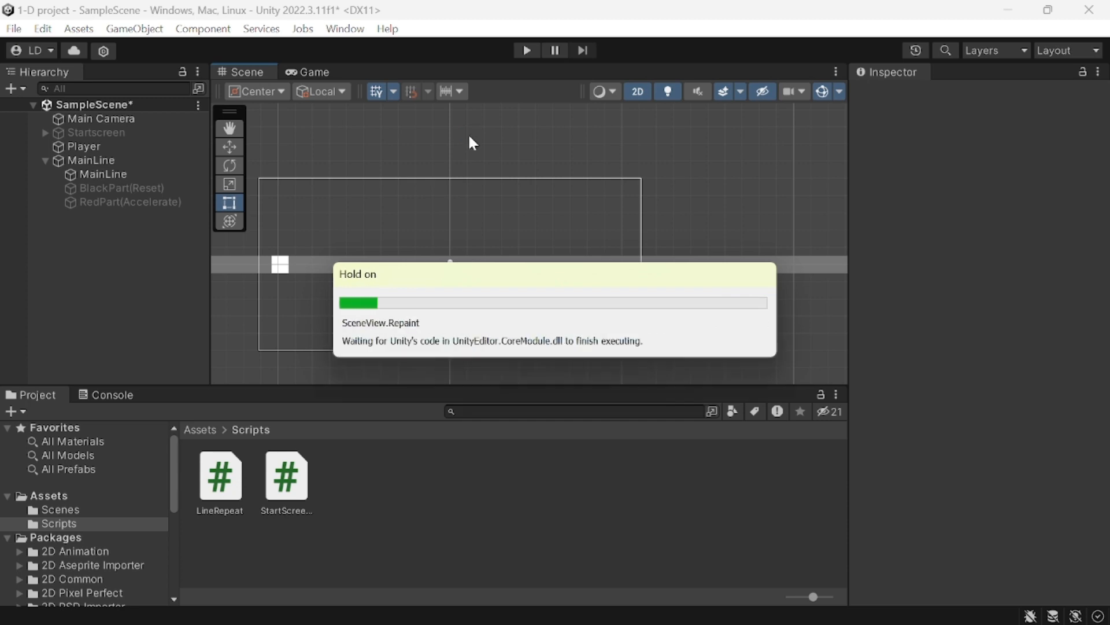
Play-test the scene and check where the Player square sits relative to the line in the game and scene views
{"action": "left_click", "coordinate": [523, 50]}
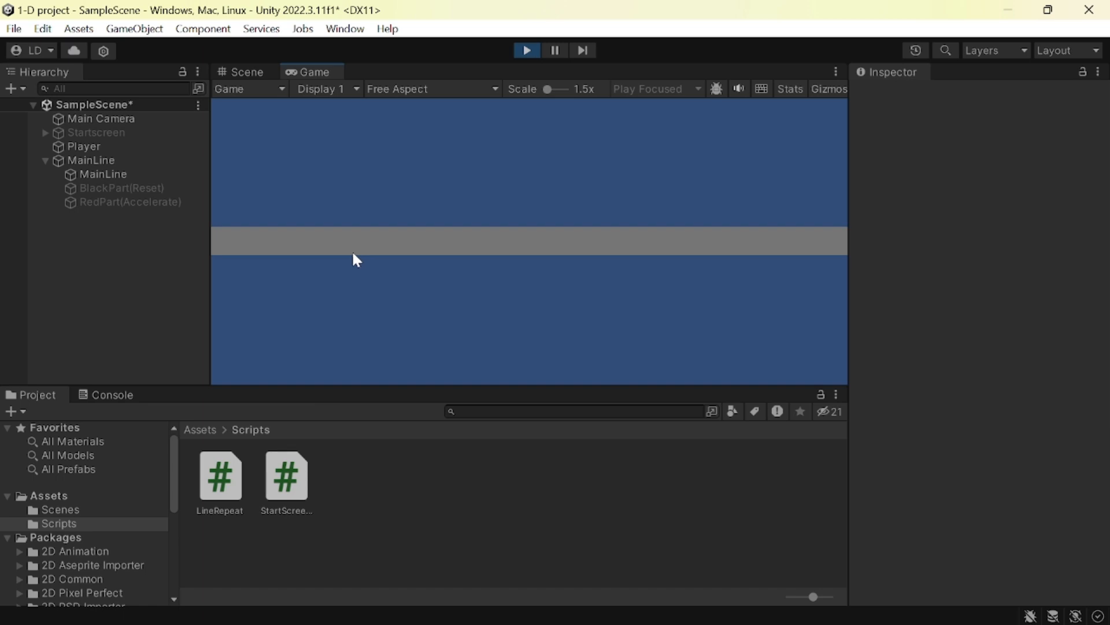
{"action": "left_click", "coordinate": [121, 147]}
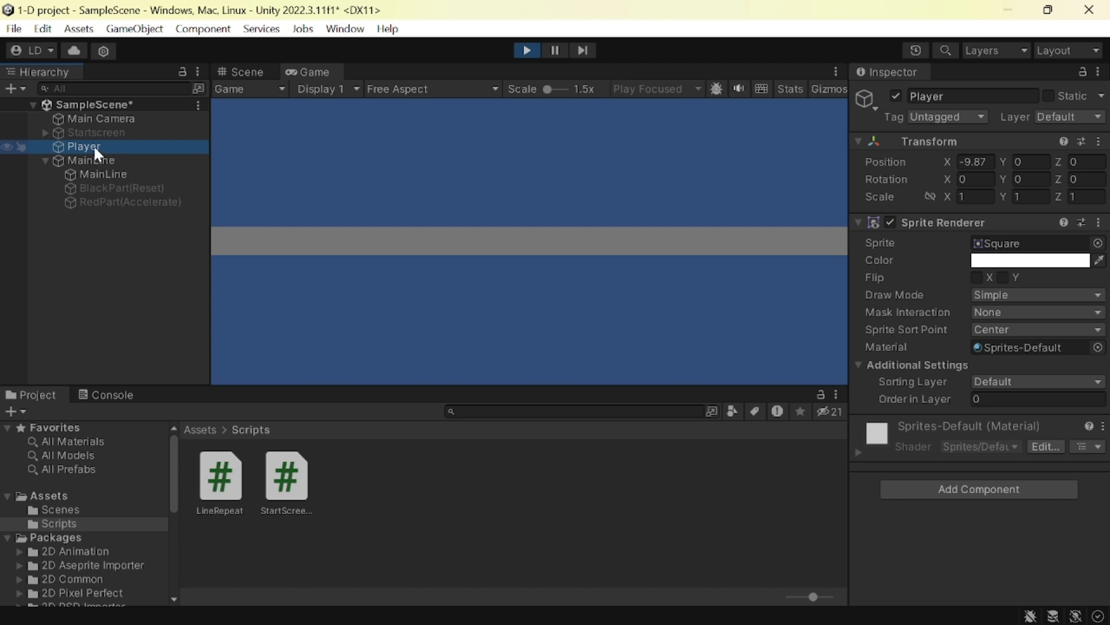
{"action": "left_click", "coordinate": [251, 71]}
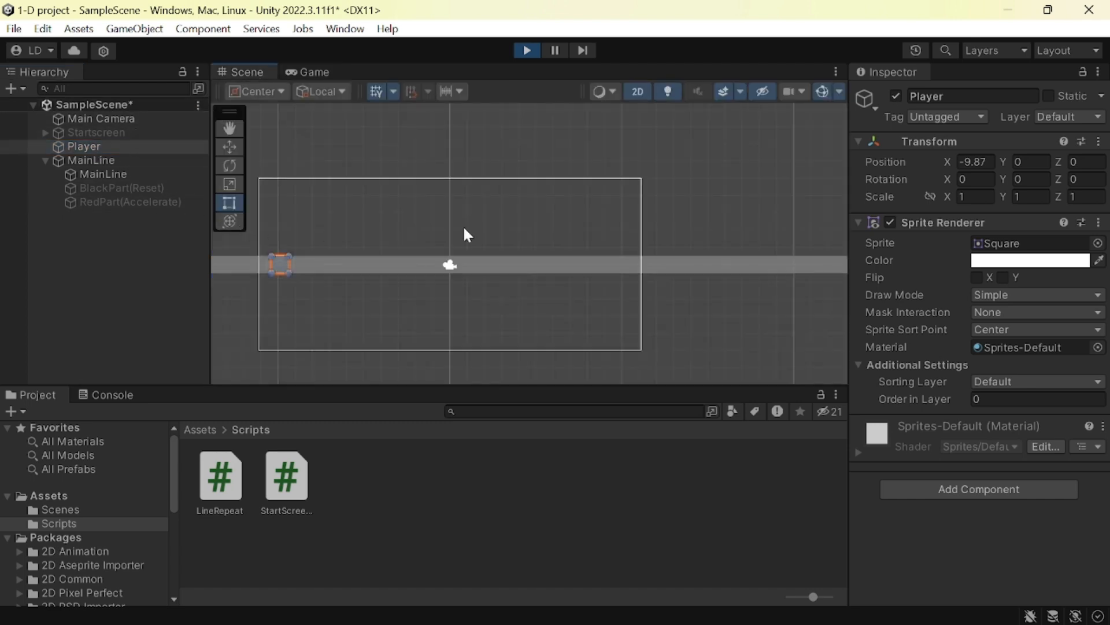
{"action": "left_click", "coordinate": [1067, 116]}
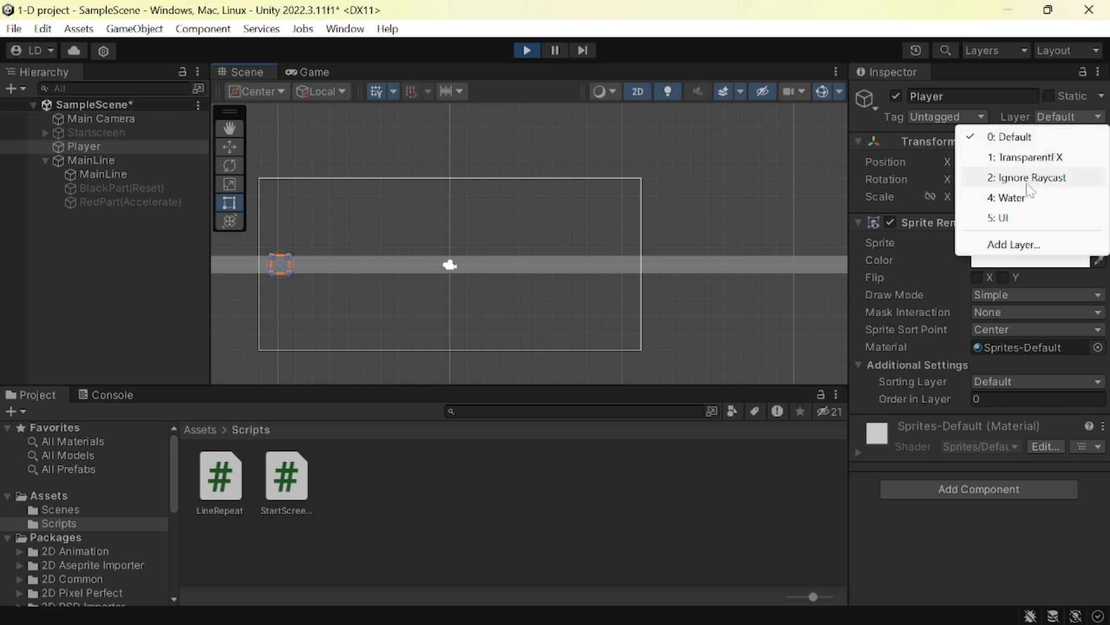
{"action": "left_click", "coordinate": [1004, 245]}
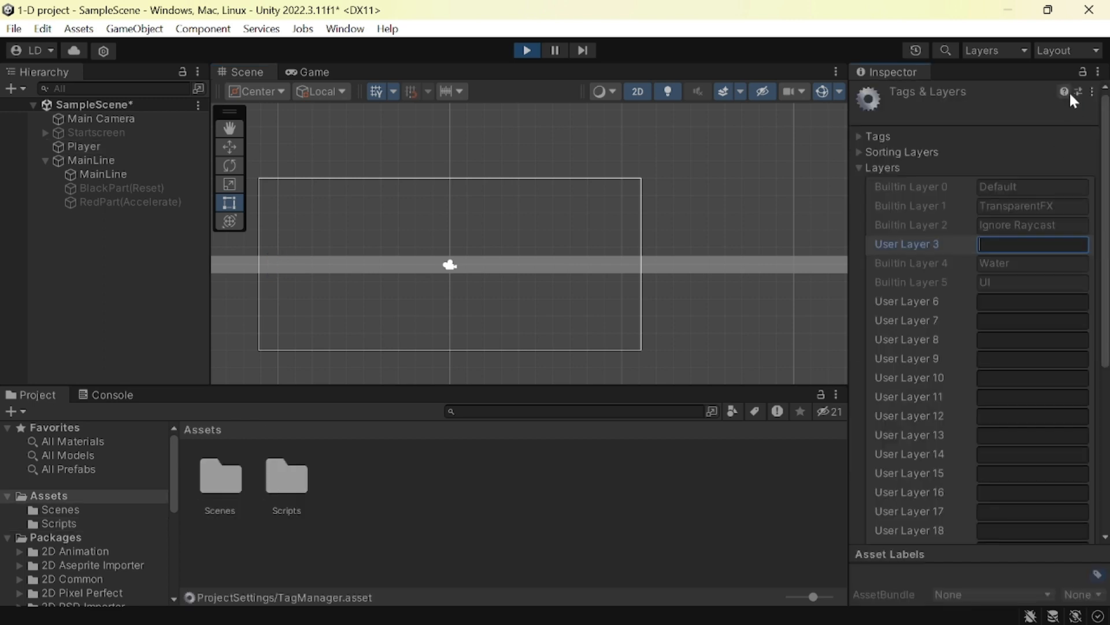
{"action": "left_click", "coordinate": [87, 158]}
{"action": "left_click", "coordinate": [102, 147]}
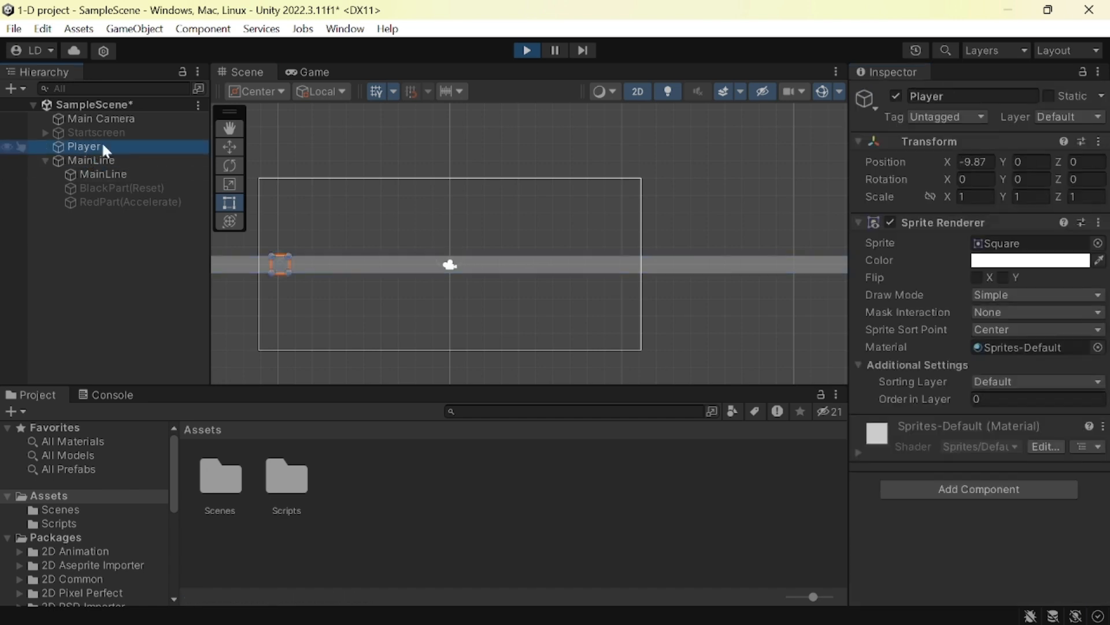
Check the Player's sprite sorting settings, compare the game and scene views, and stop the play test
{"action": "left_click", "coordinate": [1037, 400]}
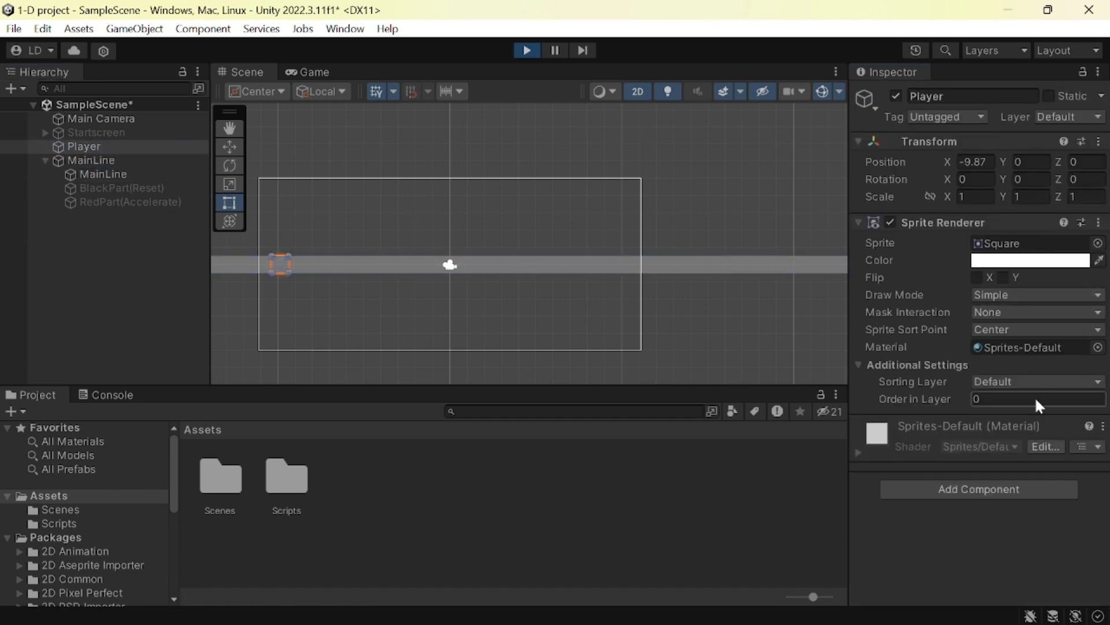
{"action": "left_click", "coordinate": [1073, 383]}
{"action": "left_click", "coordinate": [315, 73]}
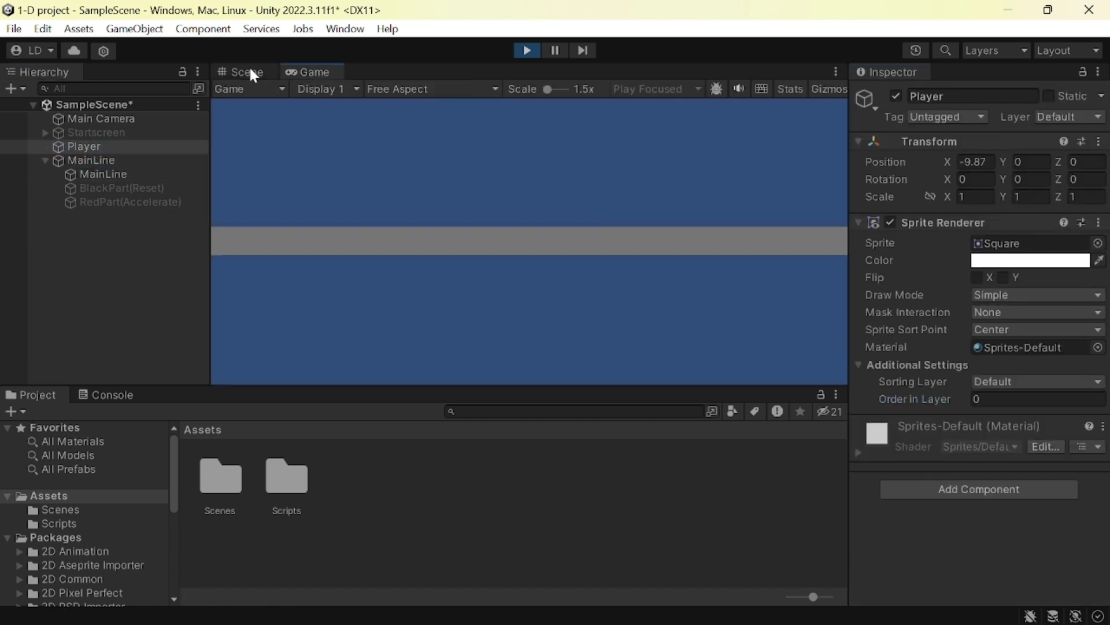
{"action": "left_click", "coordinate": [247, 71]}
{"action": "left_click", "coordinate": [525, 51]}
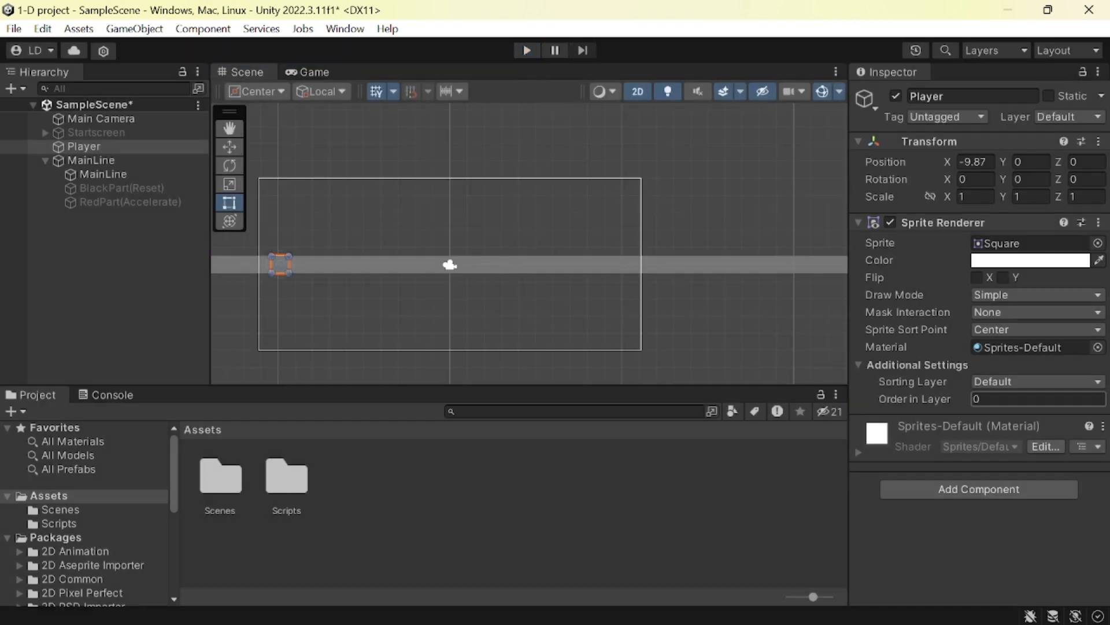
Set the Player sprite's Order in Layer to 1 and deselect the object
{"action": "left_click", "coordinate": [1025, 382]}
{"action": "left_click", "coordinate": [956, 362]}
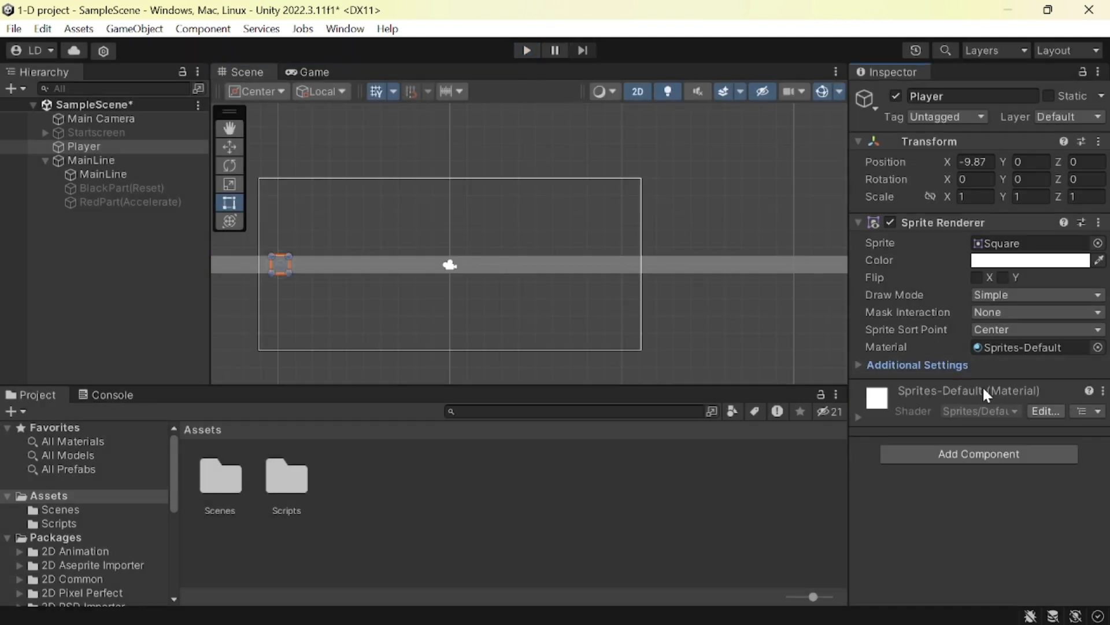
{"action": "left_click", "coordinate": [954, 365]}
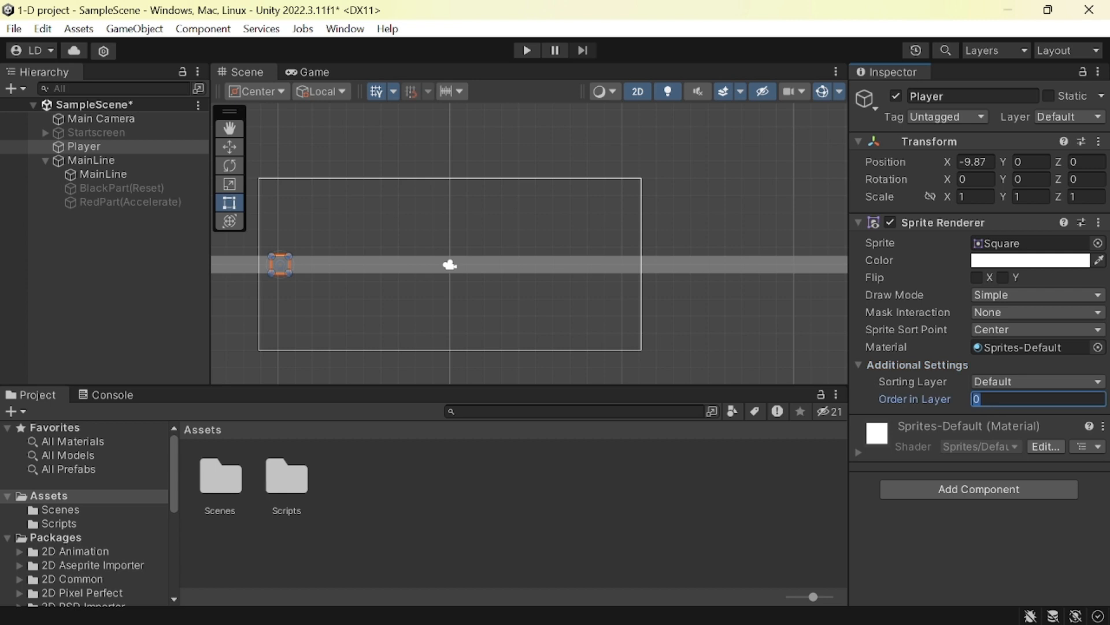
{"action": "left_click", "coordinate": [501, 185]}
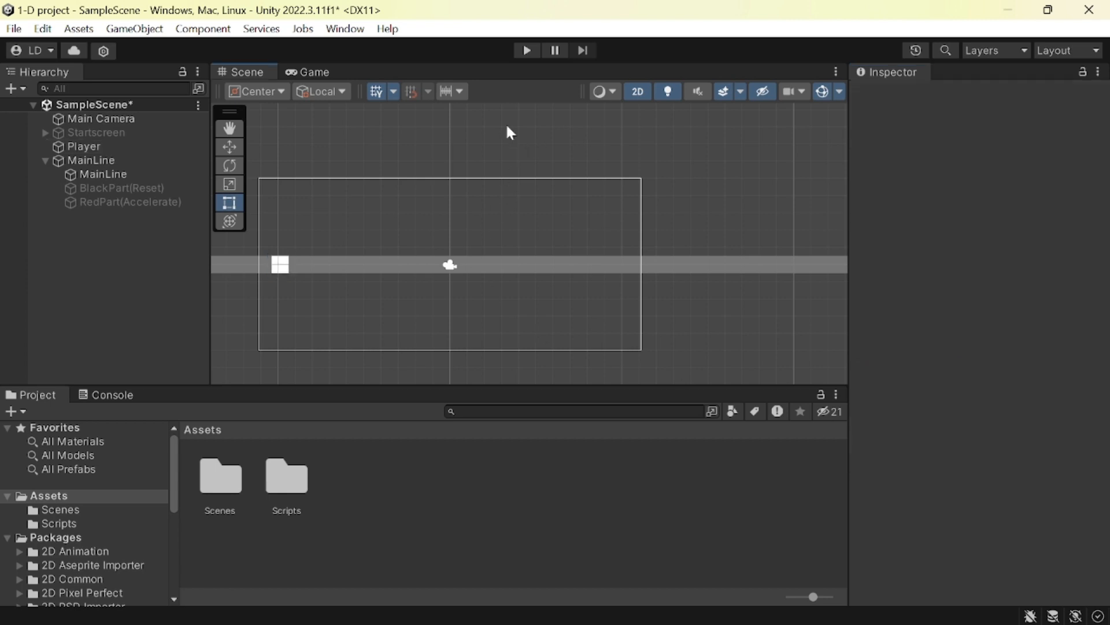
Play-test the scene again and inspect the Player and MainLine objects while it runs
{"action": "left_click", "coordinate": [526, 51]}
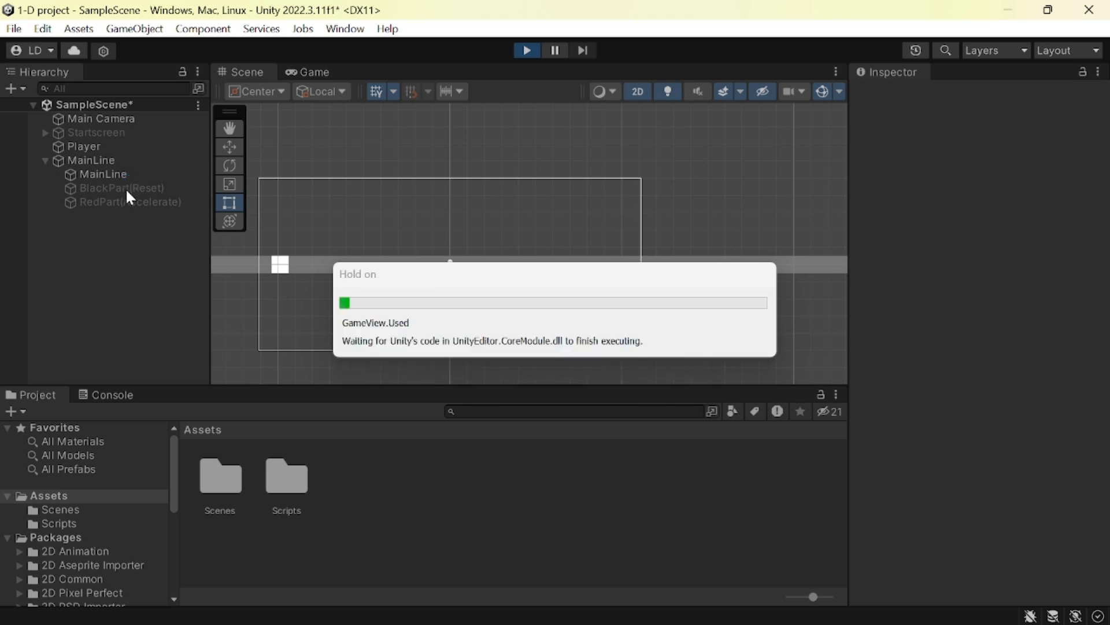
{"action": "left_click", "coordinate": [117, 160]}
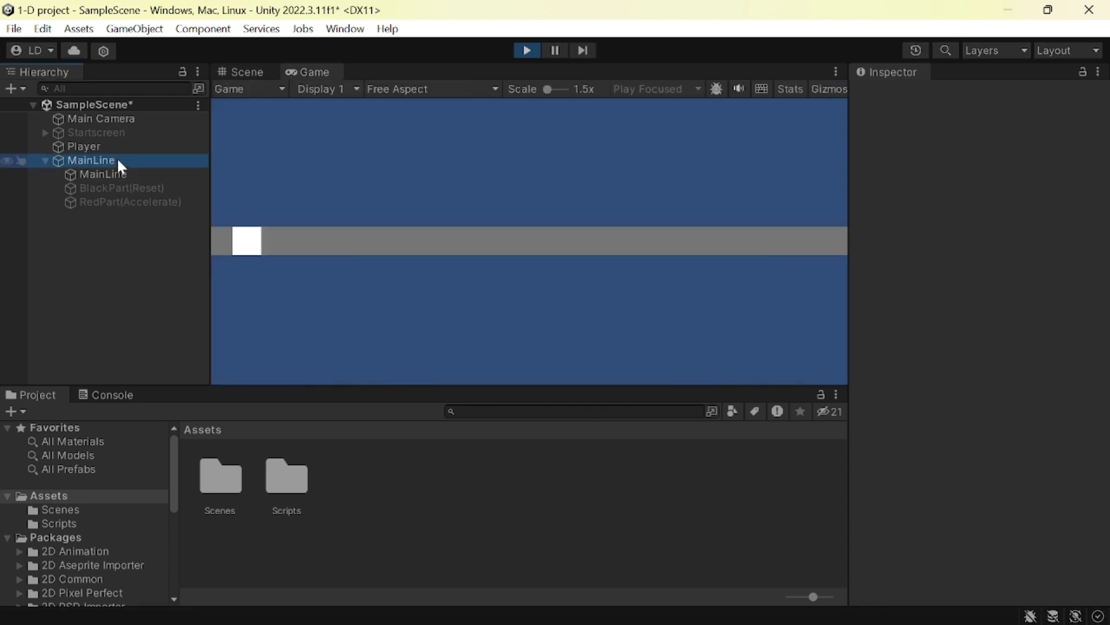
{"action": "left_click", "coordinate": [117, 170]}
{"action": "left_click", "coordinate": [109, 148]}
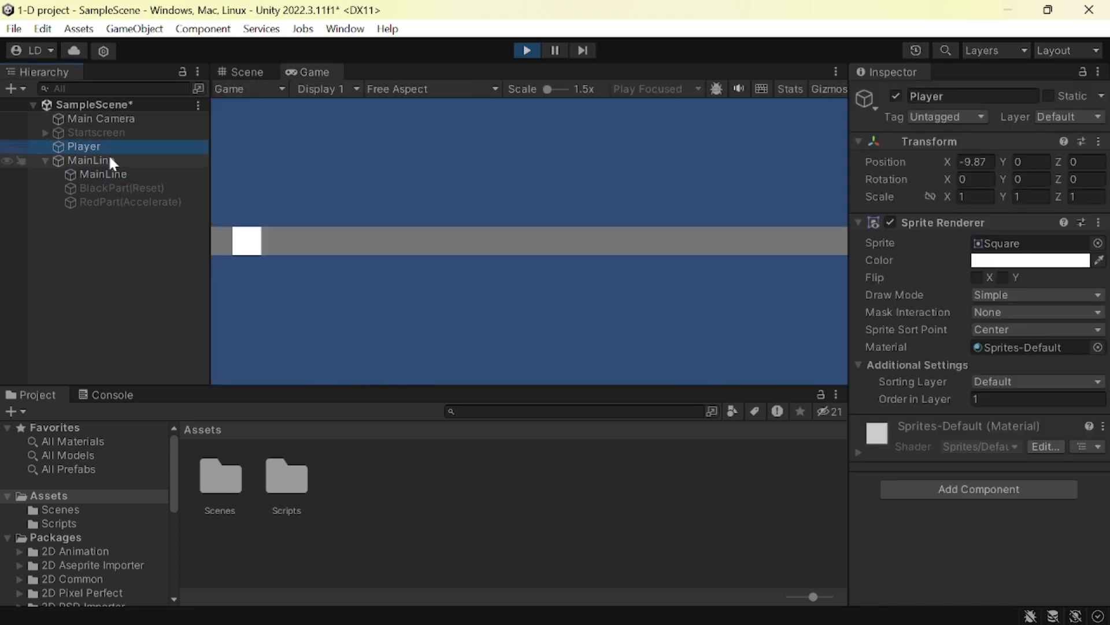
{"action": "left_click", "coordinate": [110, 160]}
Stop the play test and attach the LineRepeat script from the Scripts folder to the parent MainLine object
{"action": "double_click", "coordinate": [302, 478]}
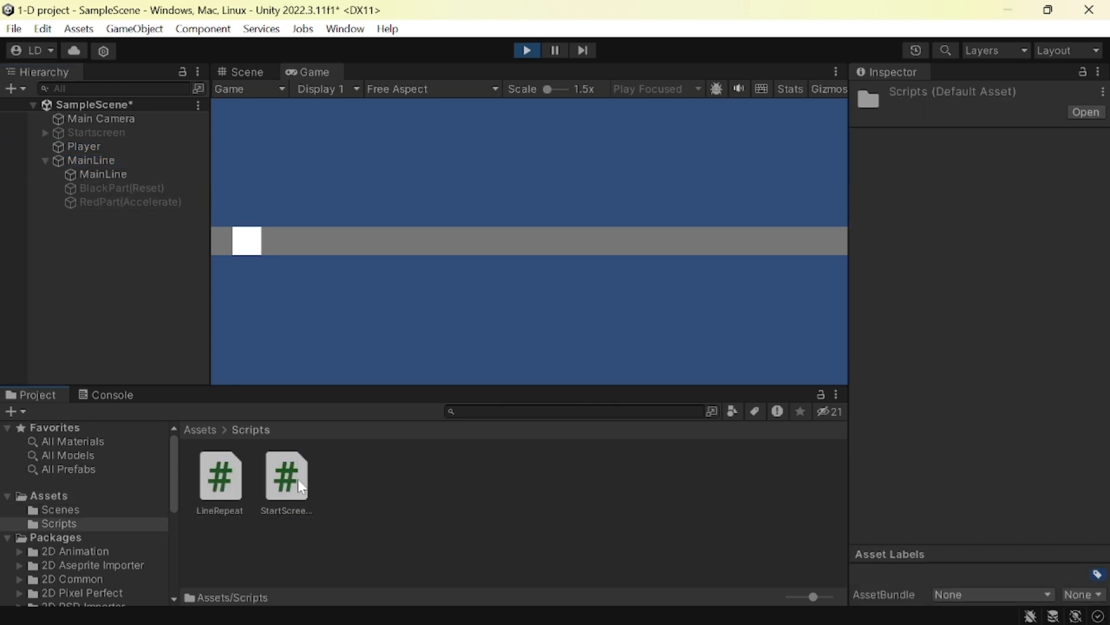
{"action": "left_click", "coordinate": [527, 51]}
{"action": "left_click_drag", "start_coordinate": [221, 475], "coordinate": [108, 159]}
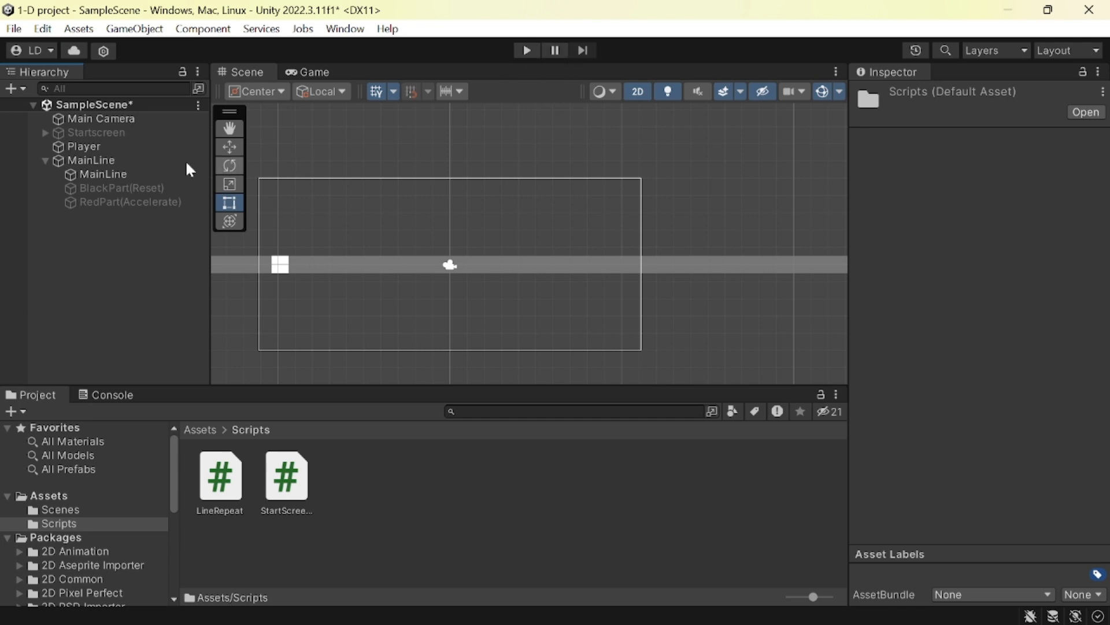
{"action": "left_click", "coordinate": [107, 157]}
Set the Line Repeat script's Speed to 5 on the parent MainLine and briefly play-test the line's movement
{"action": "left_click", "coordinate": [1033, 263]}
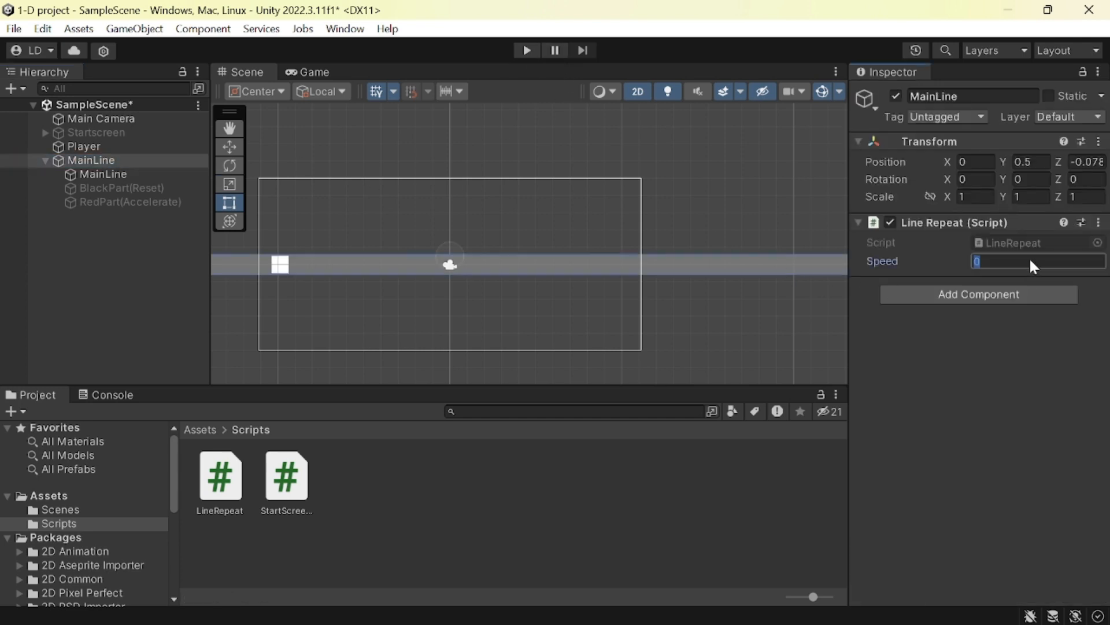
{"action": "type", "text": "5"}
{"action": "left_click", "coordinate": [527, 51]}
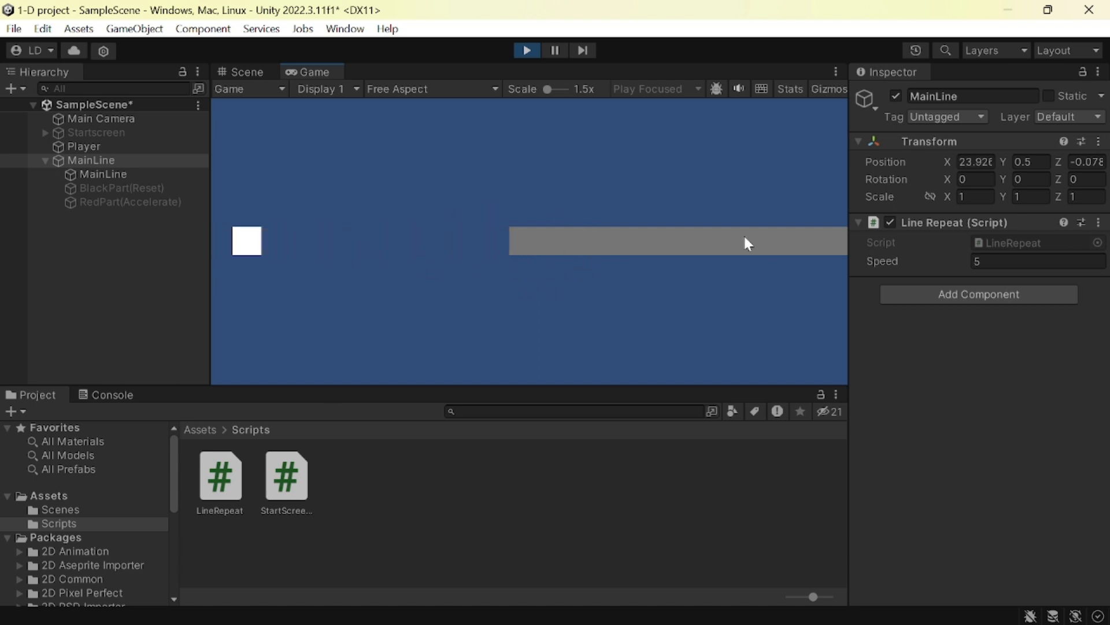
{"action": "left_click", "coordinate": [522, 51]}
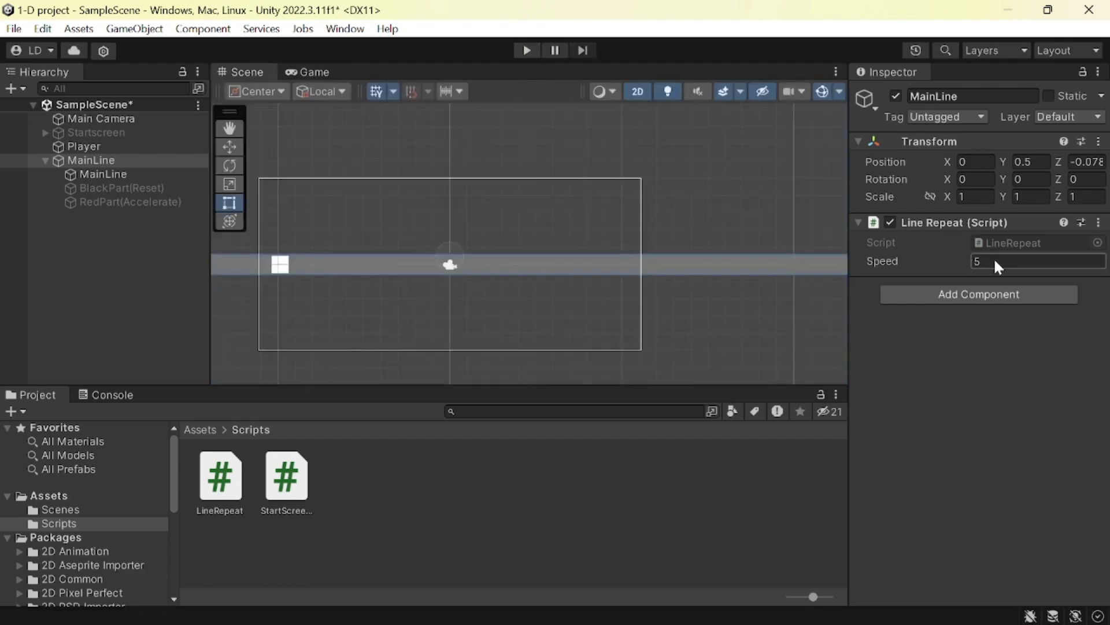
Switch to Visual Studio, change Vector3.right to Vector3.left in the LineRepeat Translate statement, and save the script
{"action": "key", "text": "alt+Tab"}
{"action": "double_click", "coordinate": [354, 346]}
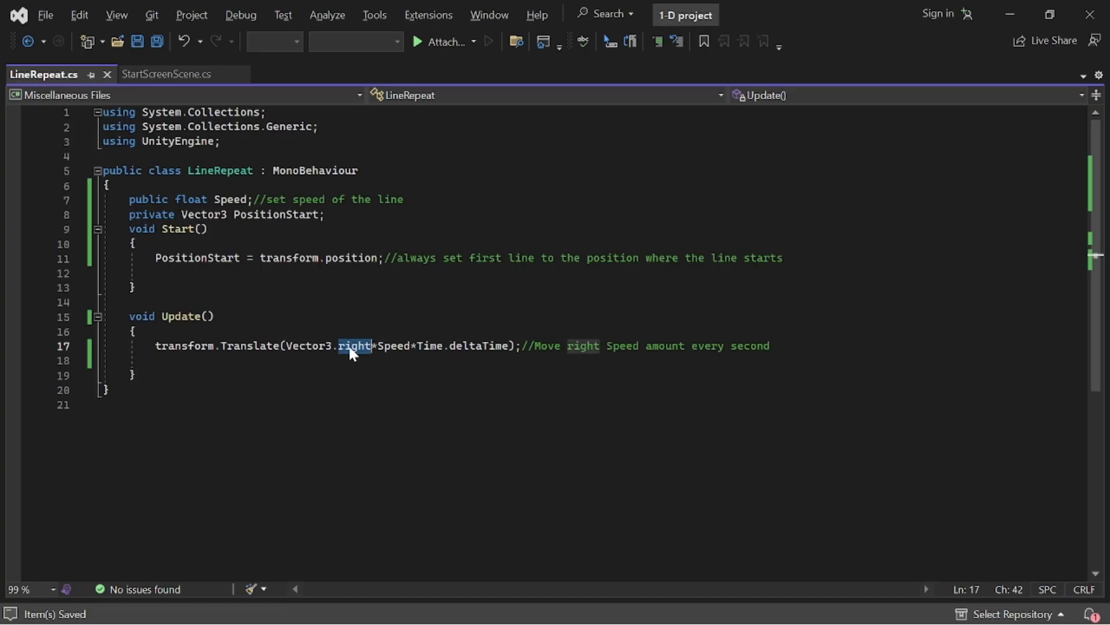
{"action": "type", "text": "left"}
{"action": "left_click", "coordinate": [136, 376]}
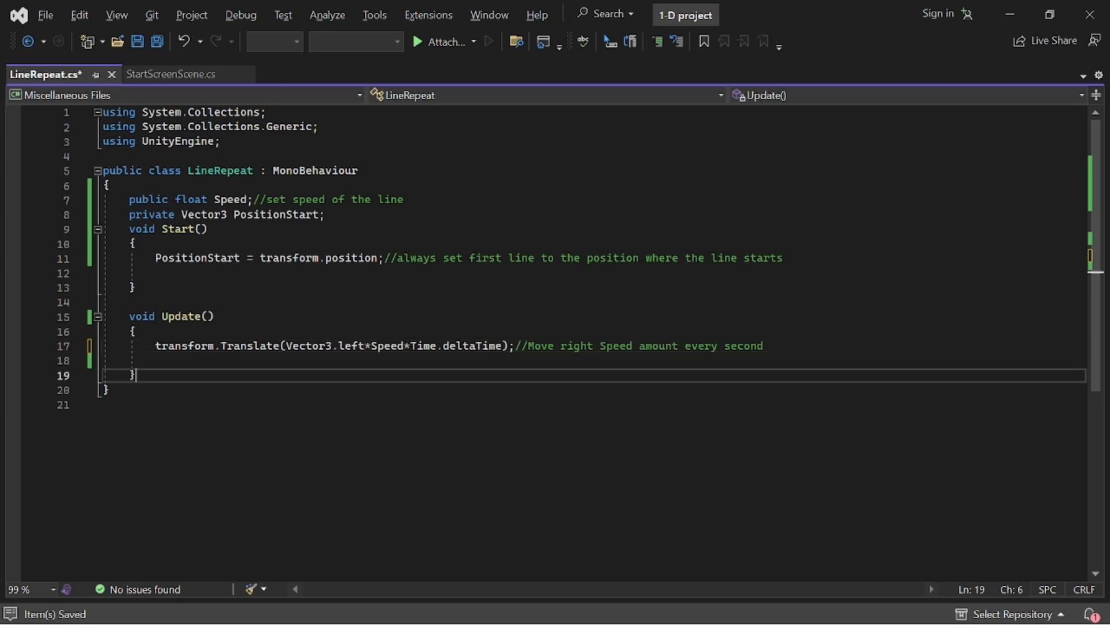
{"action": "left_click", "coordinate": [156, 361]}
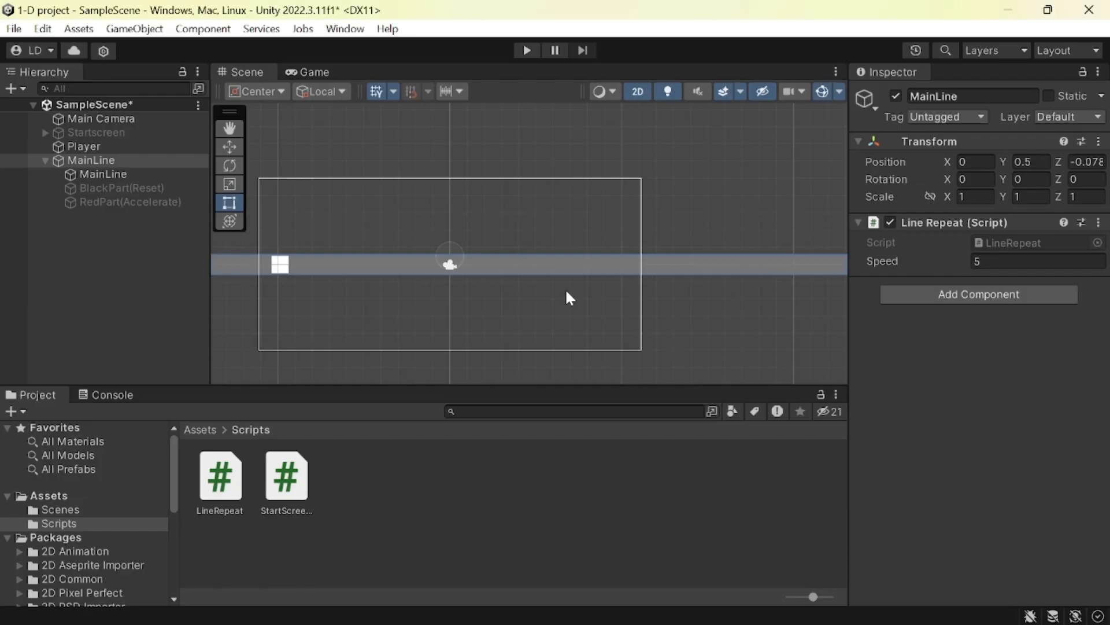
Play-test the line's leftward movement in the game and scene views, then stop and bring the camera frame back into view
{"action": "left_click", "coordinate": [529, 263]}
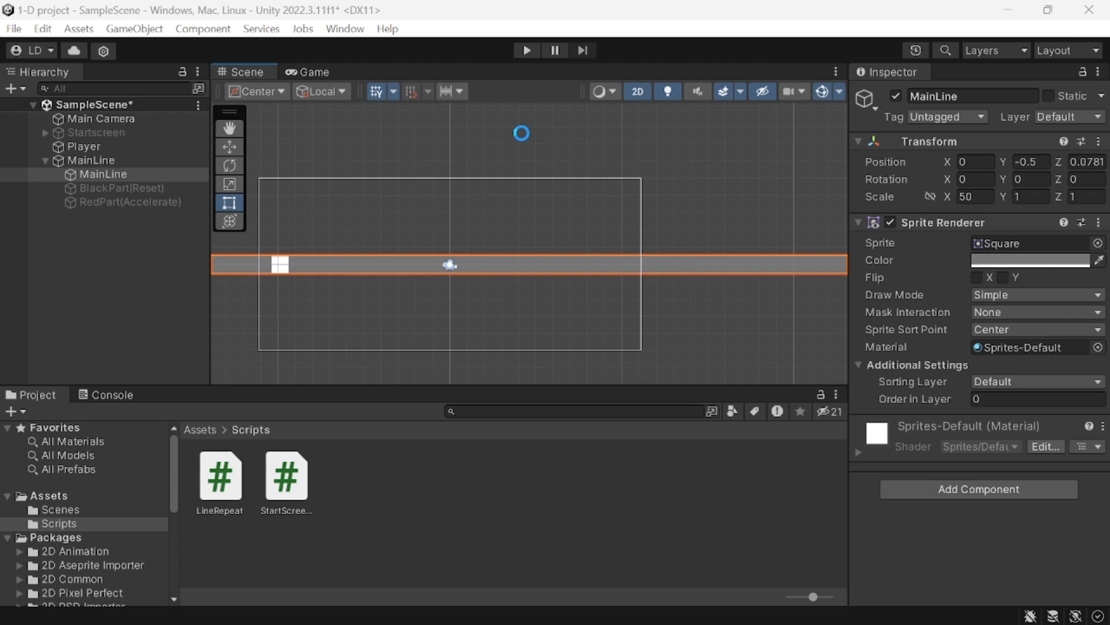
{"action": "left_click", "coordinate": [525, 50]}
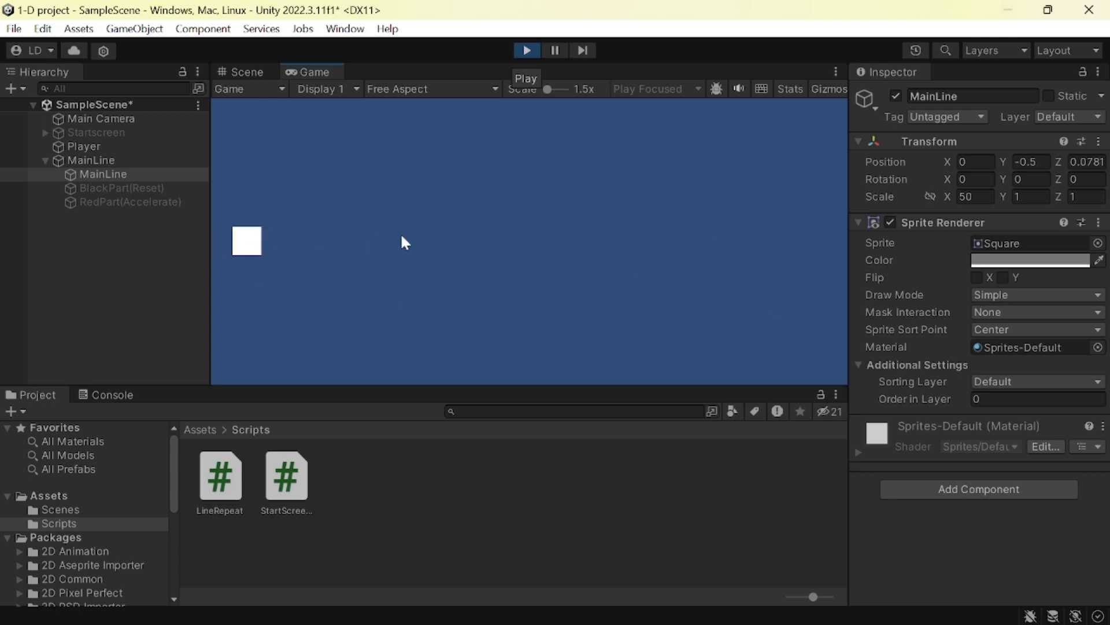
{"action": "left_click", "coordinate": [252, 70]}
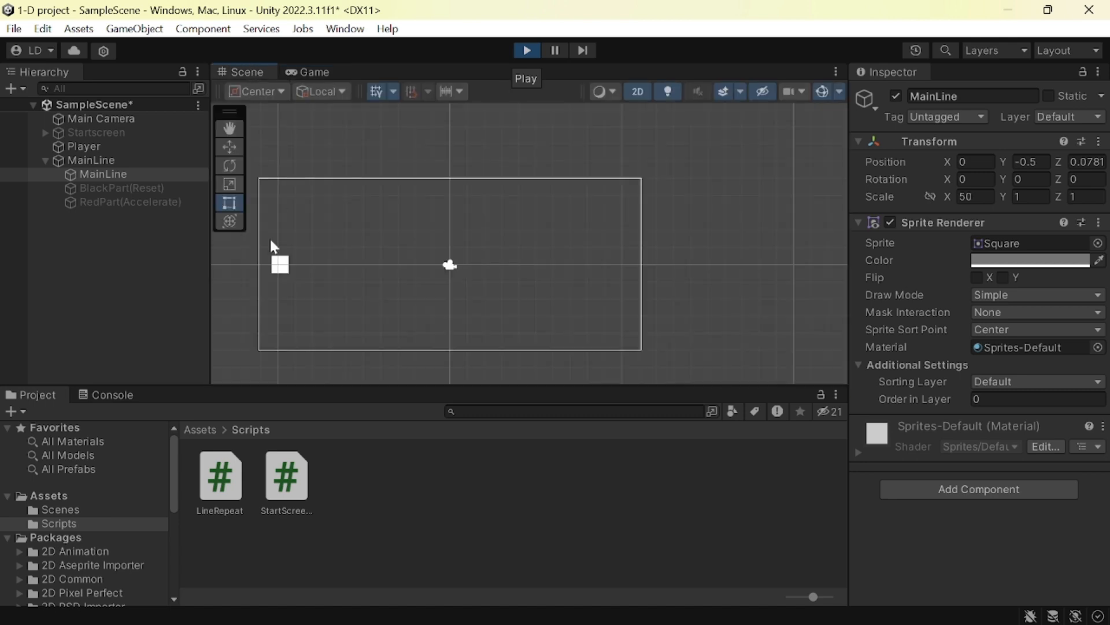
{"action": "key", "text": "f"}
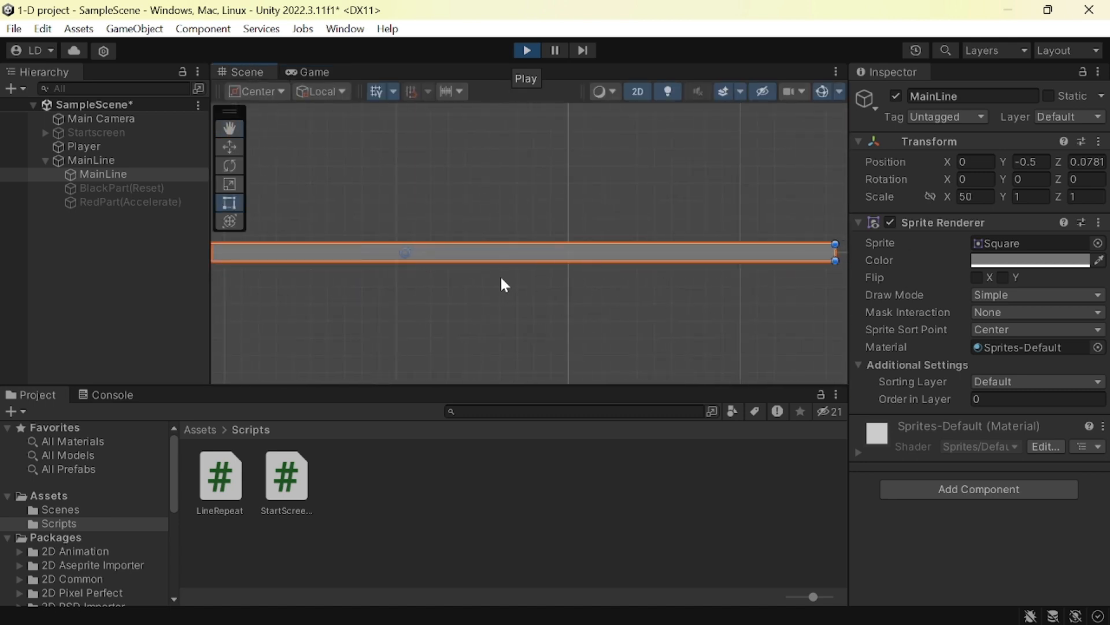
{"action": "left_click", "coordinate": [294, 70]}
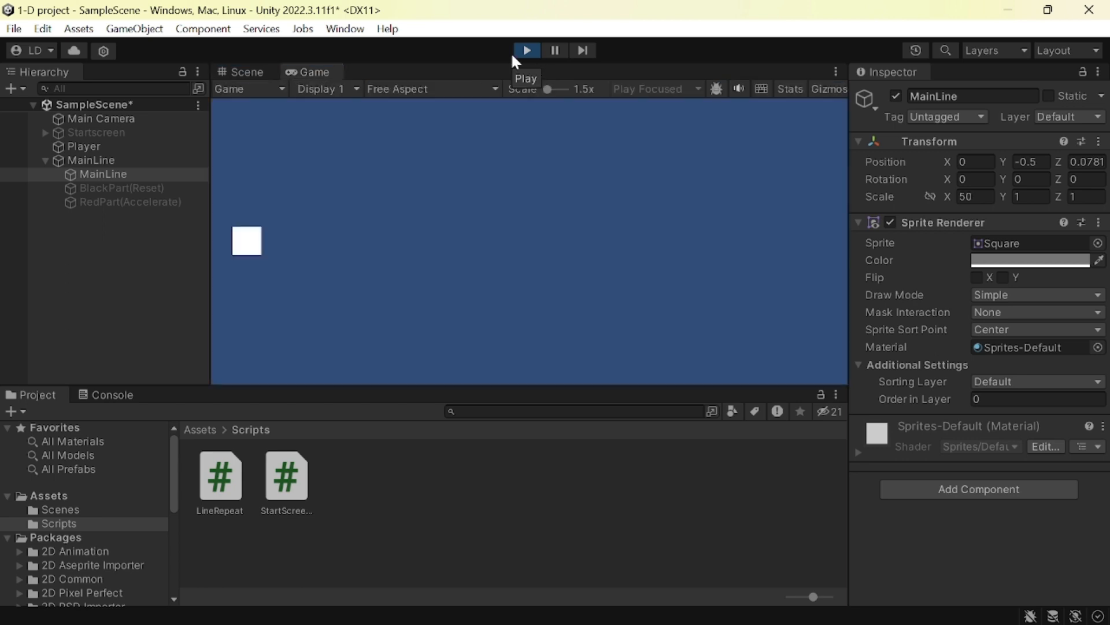
{"action": "left_click", "coordinate": [522, 51]}
{"action": "left_click", "coordinate": [234, 73]}
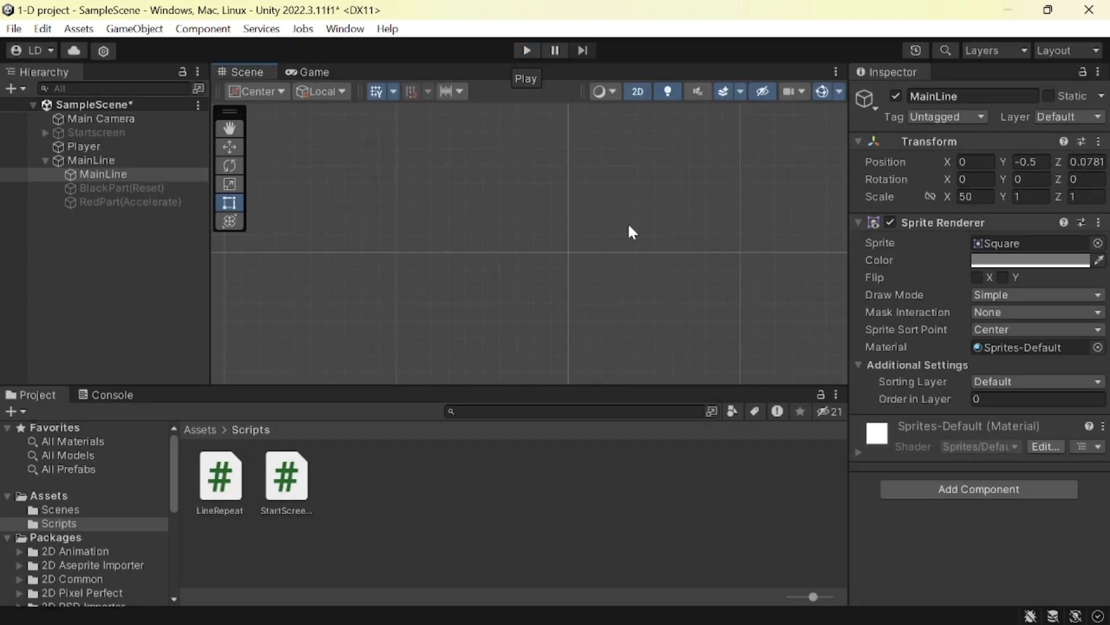
{"action": "middle_click_drag", "start_coordinate": [647, 237], "coordinate": [248, 274]}
{"action": "middle_click_drag", "start_coordinate": [720, 282], "coordinate": [352, 245]}
{"action": "middle_click_drag", "start_coordinate": [761, 310], "coordinate": [675, 317]}
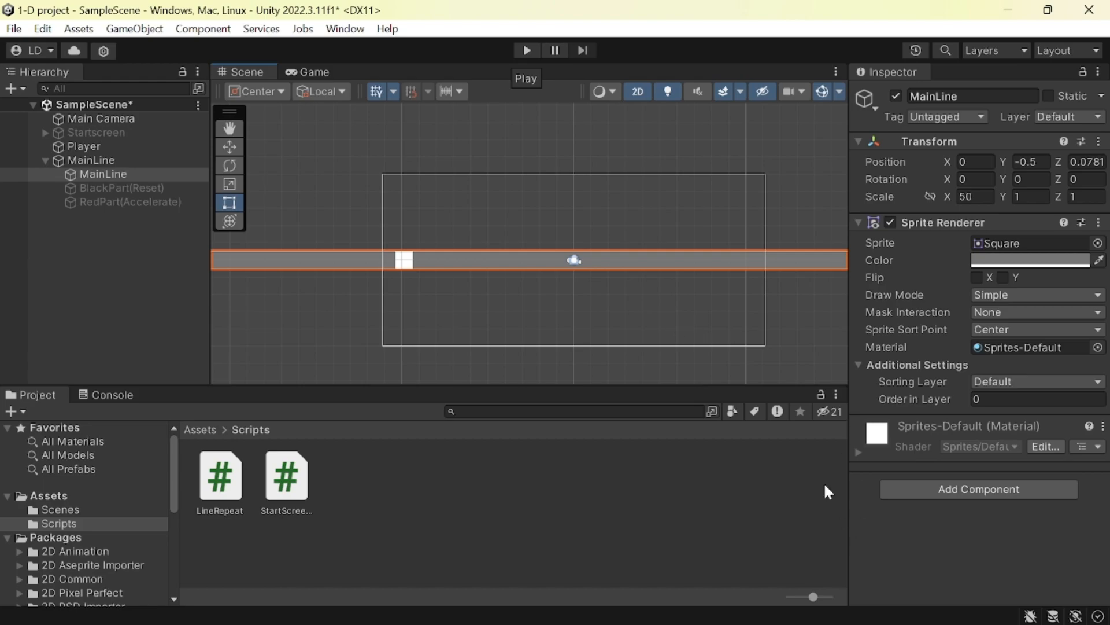
Switch to Visual Studio and add an if block comparing transform.position with PositionStart below the Translate statement in Update
{"action": "key", "text": "alt+Tab"}
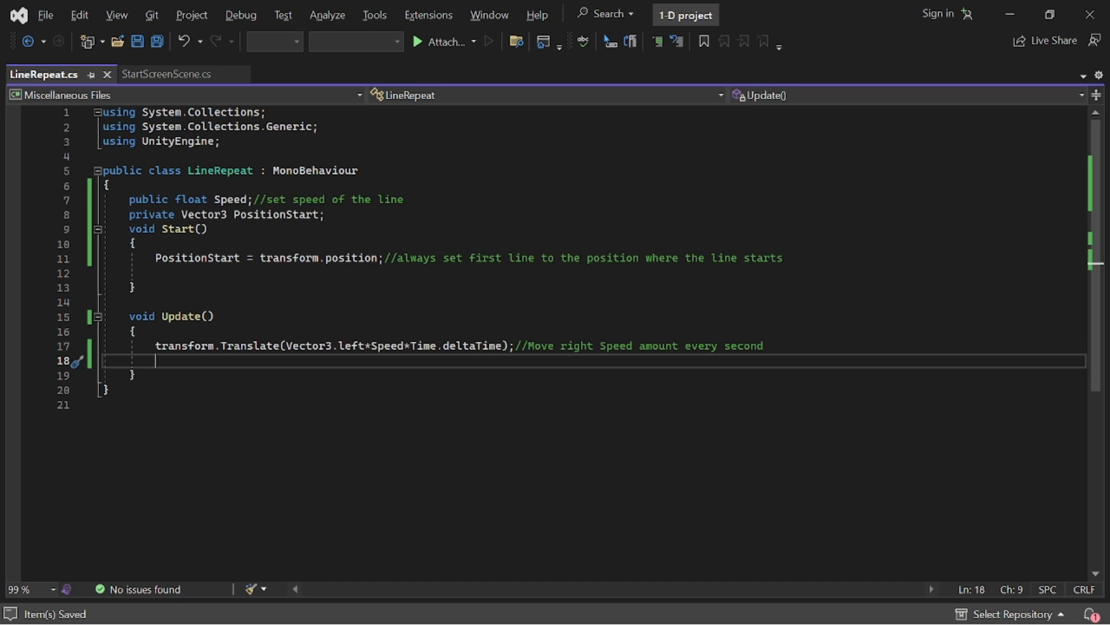
{"action": "type", "text": "if (tr"}
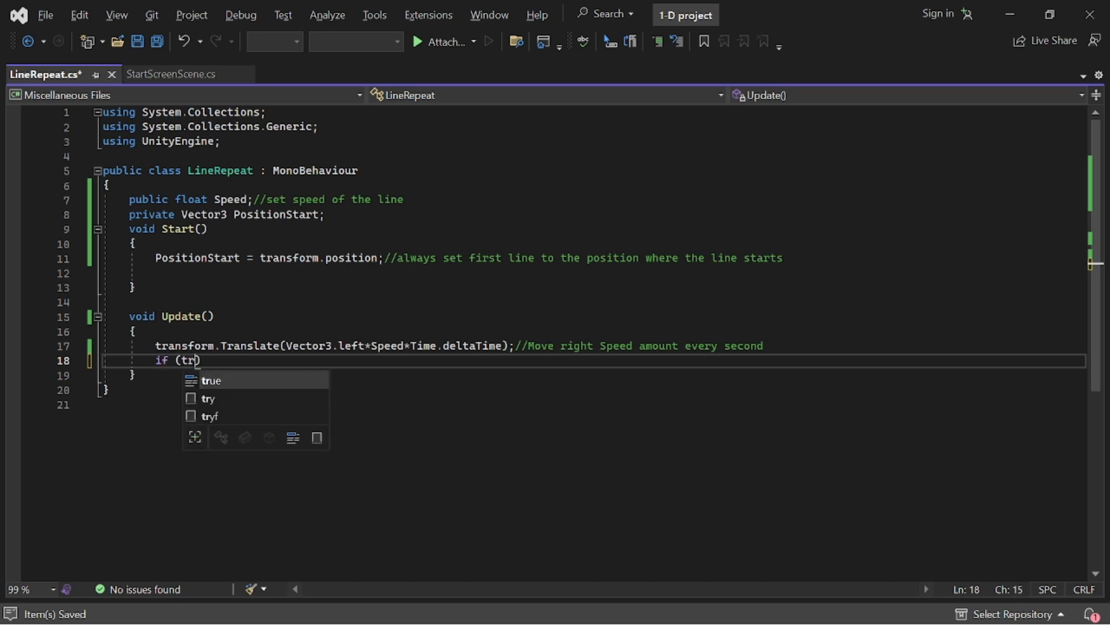
{"action": "type", "text": "ansform.pos"}
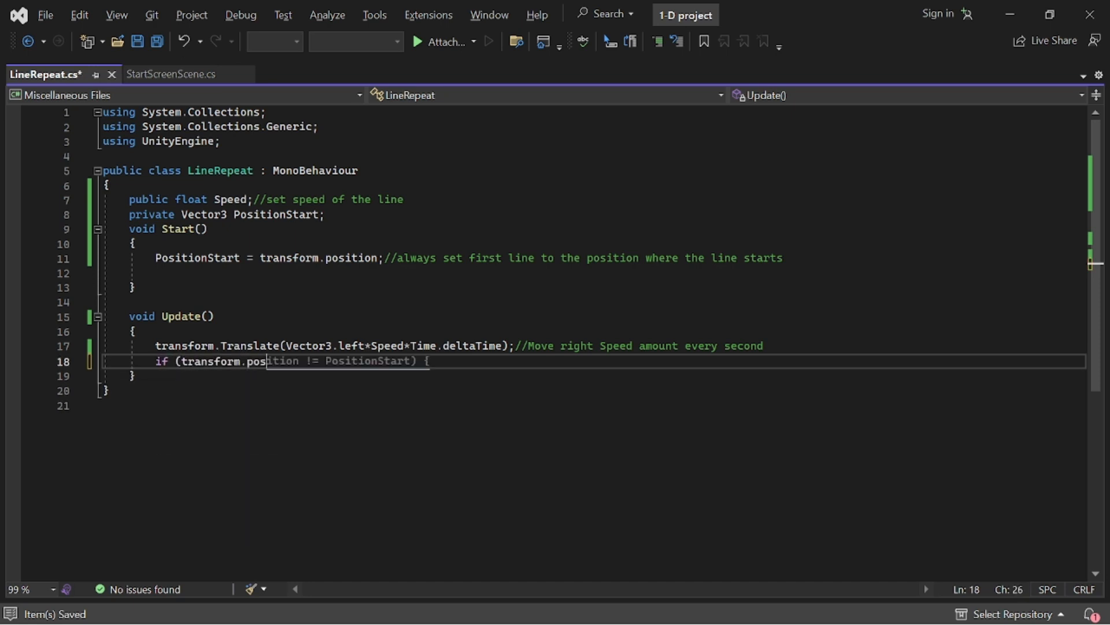
{"action": "key", "text": "Tab"}
Change the if condition to test transform.position.x with a less-than operator, removing the comparison with PositionStart
{"action": "left_click", "coordinate": [293, 360]}
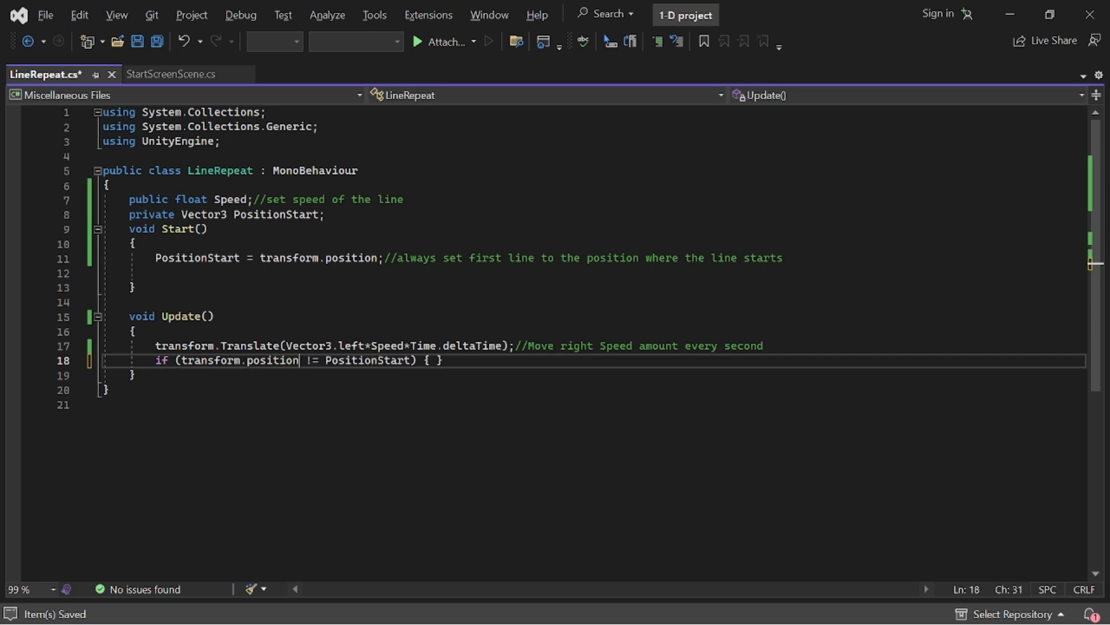
{"action": "type", "text": "x"}
{"action": "key", "text": "BackSpace"}
{"action": "type", "text": "."}
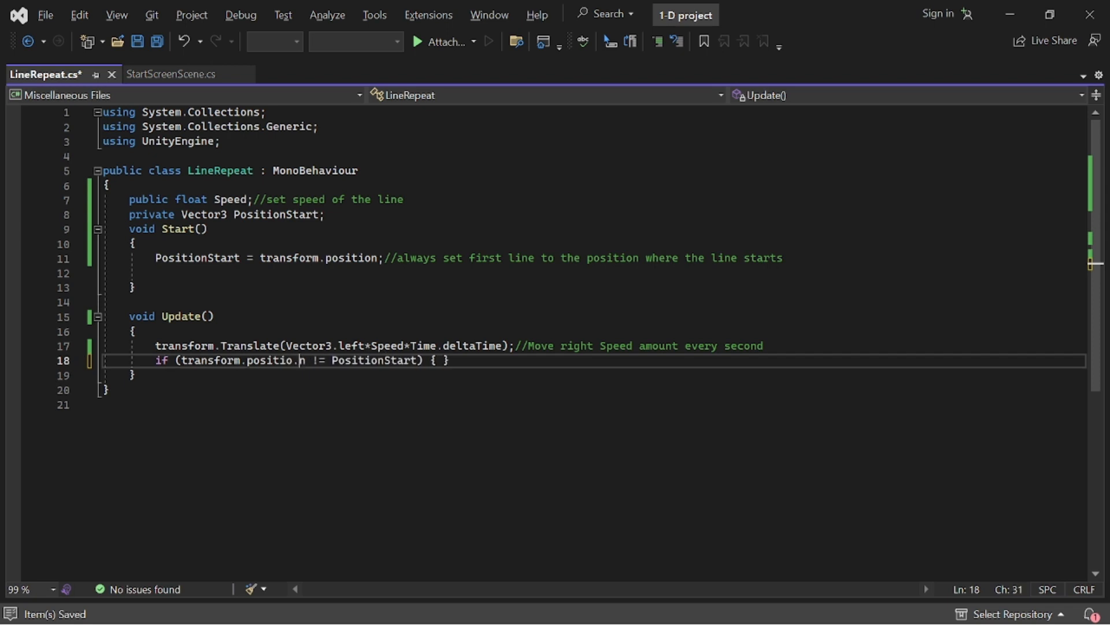
{"action": "key", "text": "BackSpace"}
{"action": "key", "text": "Right"}
{"action": "type", "text": ".x"}
{"action": "key", "text": "Delete"}
{"action": "key", "text": "Delete"}
{"action": "key", "text": "Delete"}
{"action": "key", "text": "Delete"}
{"action": "key", "text": "Delete"}
{"action": "key", "text": "Delete"}
{"action": "key", "text": "Delete"}
{"action": "key", "text": "Delete"}
{"action": "key", "text": "Delete"}
{"action": "key", "text": "Delete"}
{"action": "key", "text": "Delete"}
{"action": "key", "text": "Delete"}
{"action": "key", "text": "Delete"}
{"action": "key", "text": "Delete"}
{"action": "key", "text": "Delete"}
{"action": "key", "text": "Delete"}
{"action": "key", "text": "Delete"}
{"action": "key", "text": "Delete"}
{"action": "key", "text": "Delete"}
{"action": "type", "text": ")"}
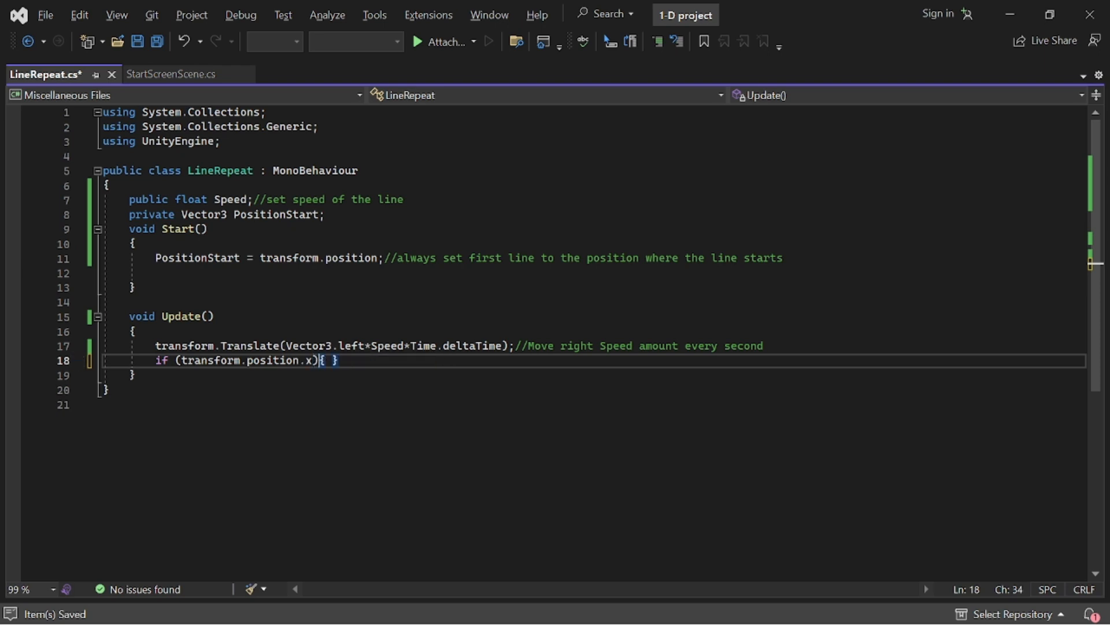
{"action": "key", "text": "Left"}
{"action": "type", "text": "<"}
Switch to Unity, shift the child MainLine until its right end meets the camera frame's right edge, about X -13.62, and copy its X position
{"action": "key", "text": "alt+Tab"}
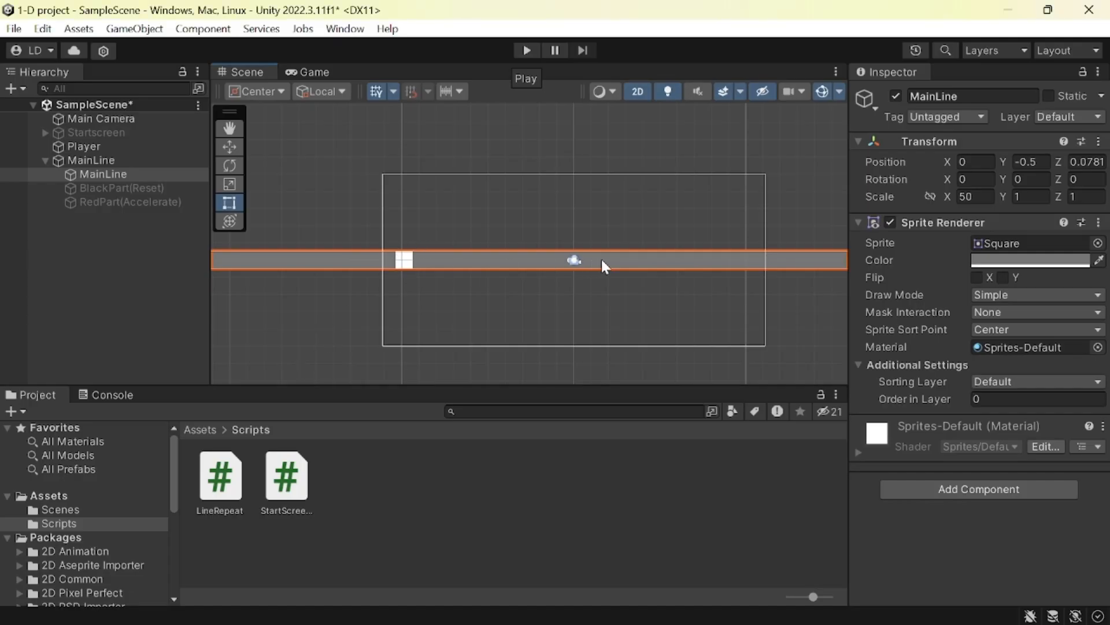
{"action": "left_click_drag", "start_coordinate": [654, 261], "coordinate": [215, 258]}
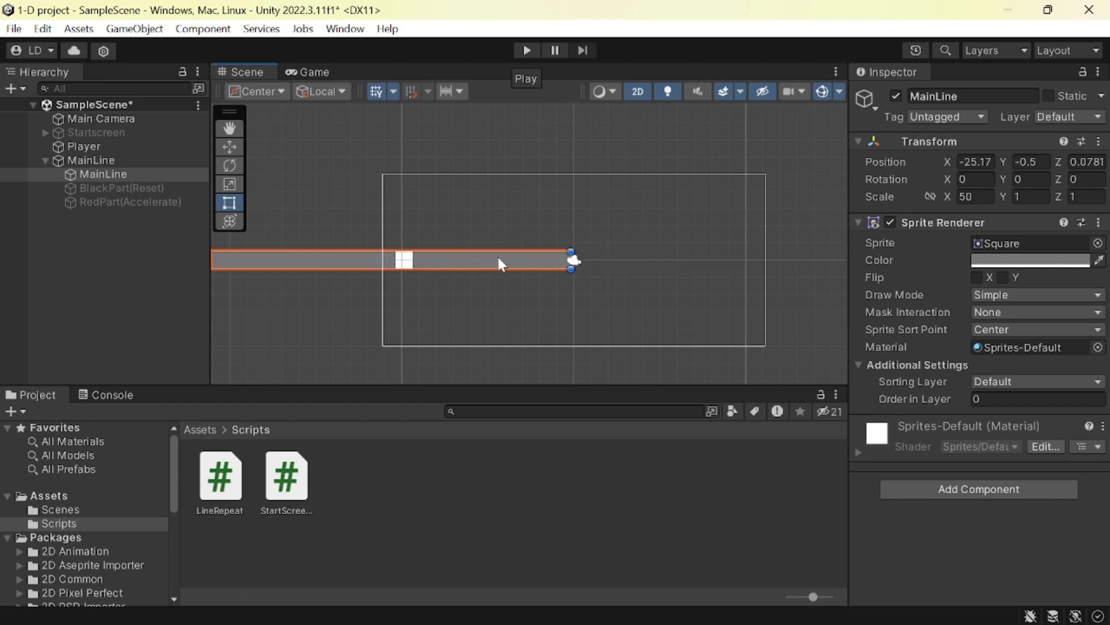
{"action": "left_click_drag", "start_coordinate": [500, 258], "coordinate": [701, 265]}
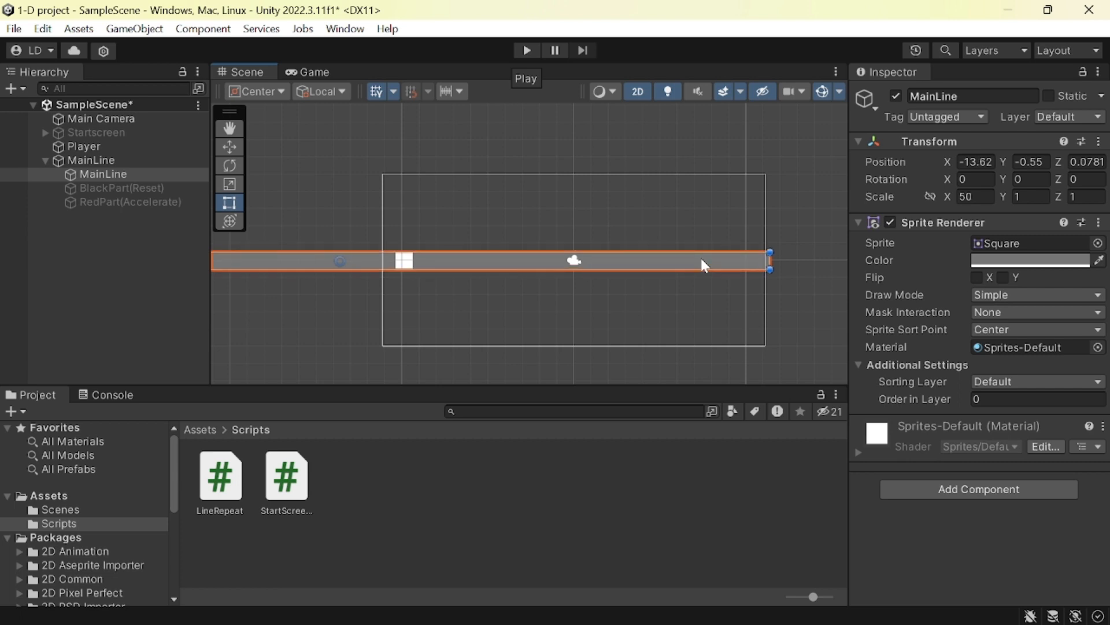
{"action": "left_click", "coordinate": [977, 162]}
{"action": "key", "text": "ctrl+c"}
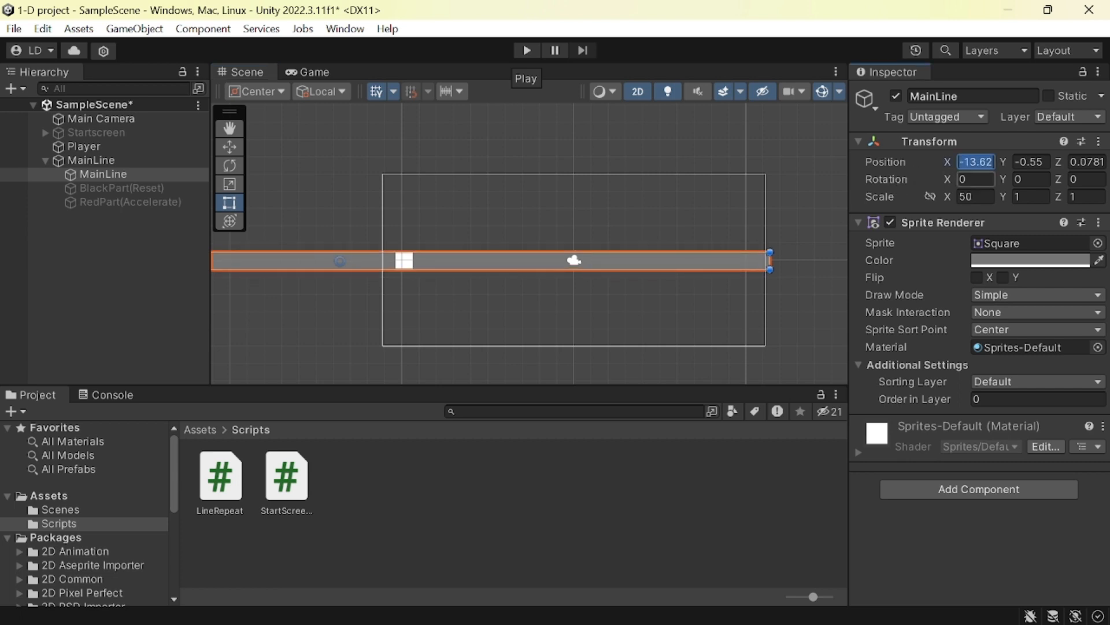
Undo the moves of the child MainLine to restore its original placement
{"action": "left_click", "coordinate": [601, 174]}
{"action": "key", "text": "ctrl+z"}
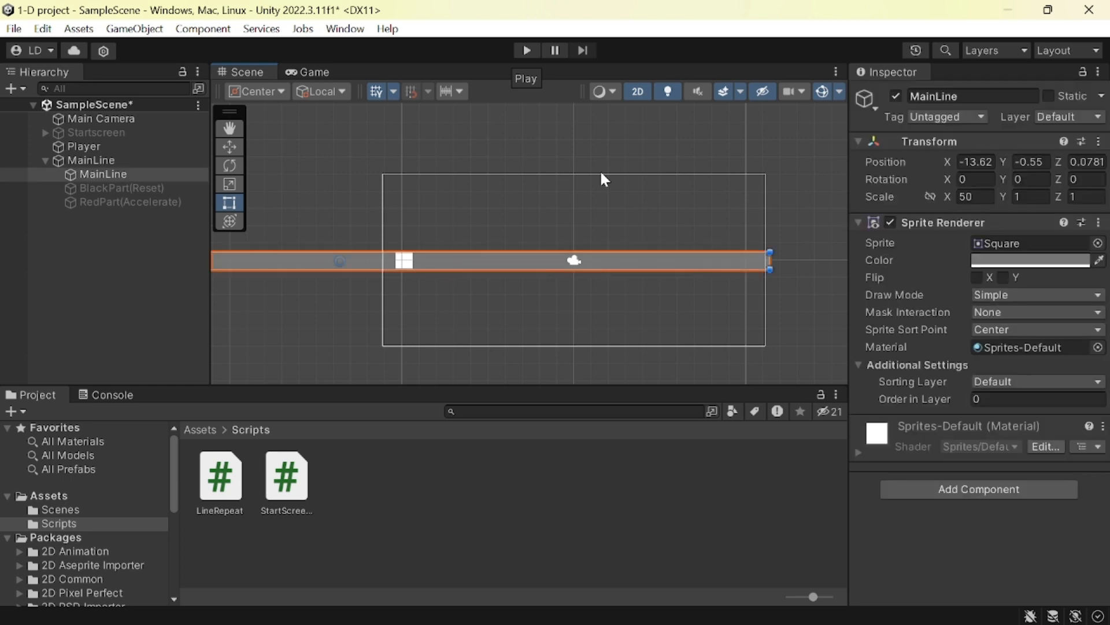
{"action": "key", "text": "ctrl+z"}
{"action": "key", "text": "ctrl+z"}
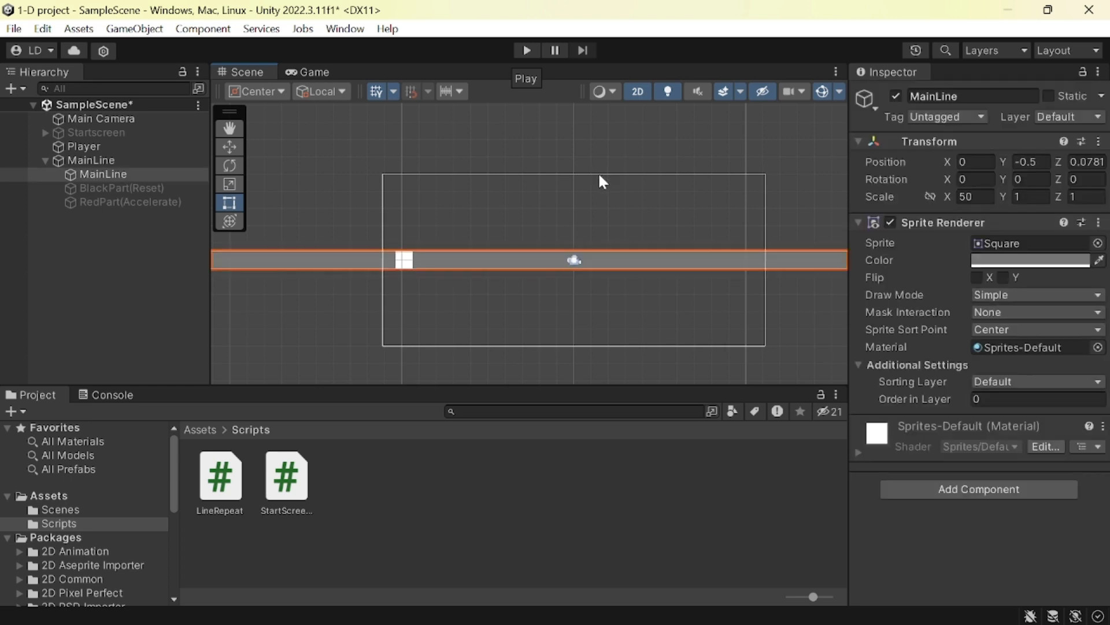
Switch to Visual Studio and complete the if condition with the copied limit of -13.62
{"action": "key", "text": "alt+Tab"}
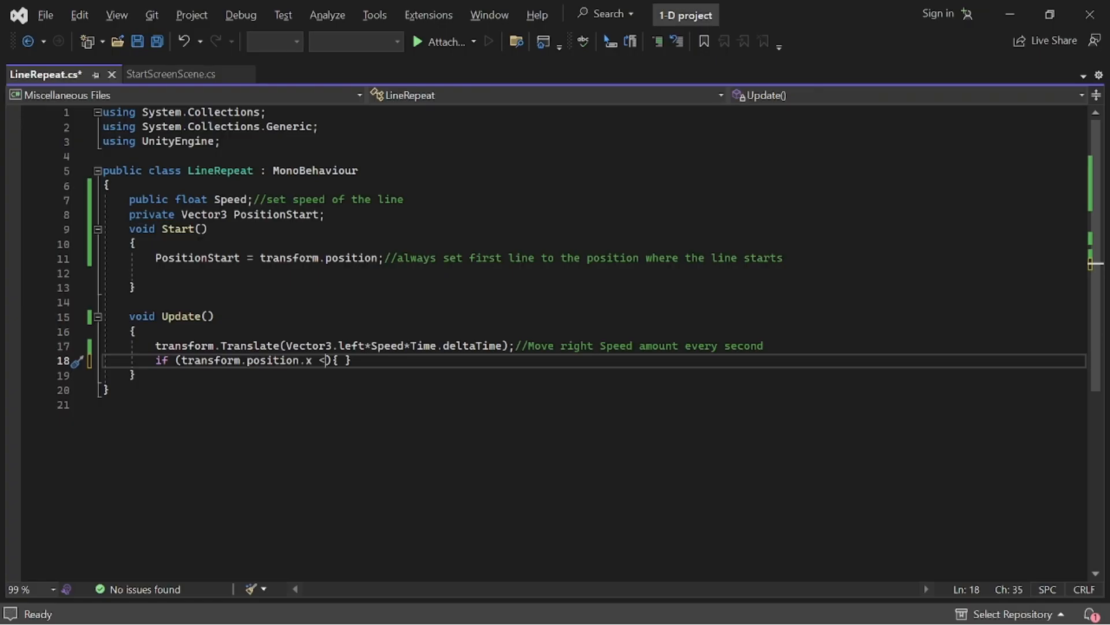
{"action": "key", "text": "ctrl+v"}
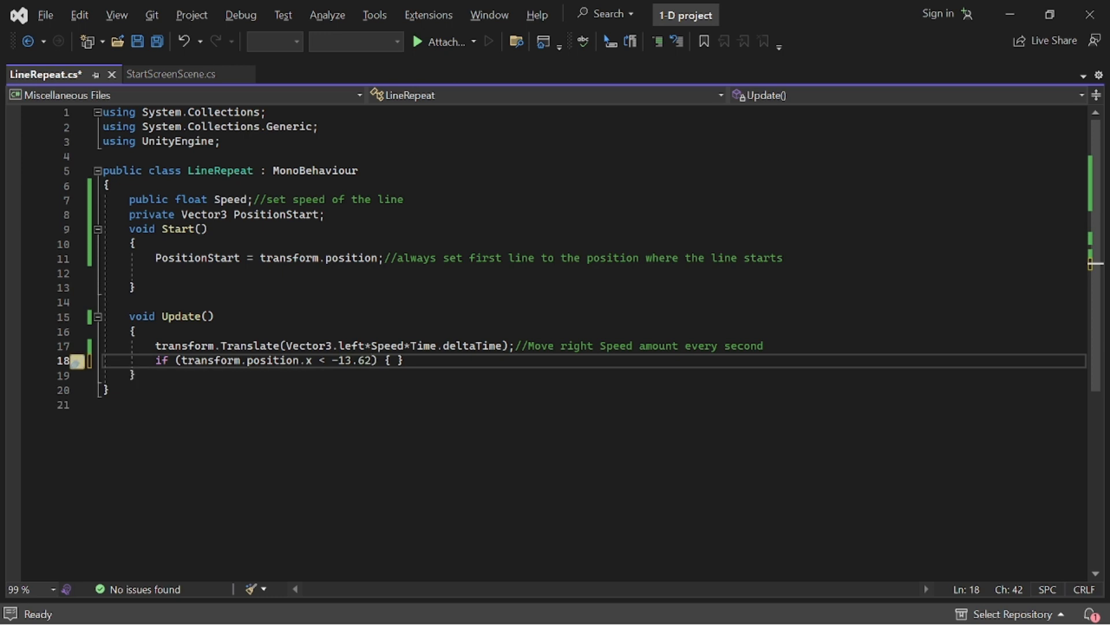
{"action": "left_click", "coordinate": [136, 375]}
Add the statement transform.position = StartPosition; inside the if block and save the LineRepeat script
{"action": "left_click", "coordinate": [391, 361]}
{"action": "key", "text": "Return"}
{"action": "type", "text": "transform."}
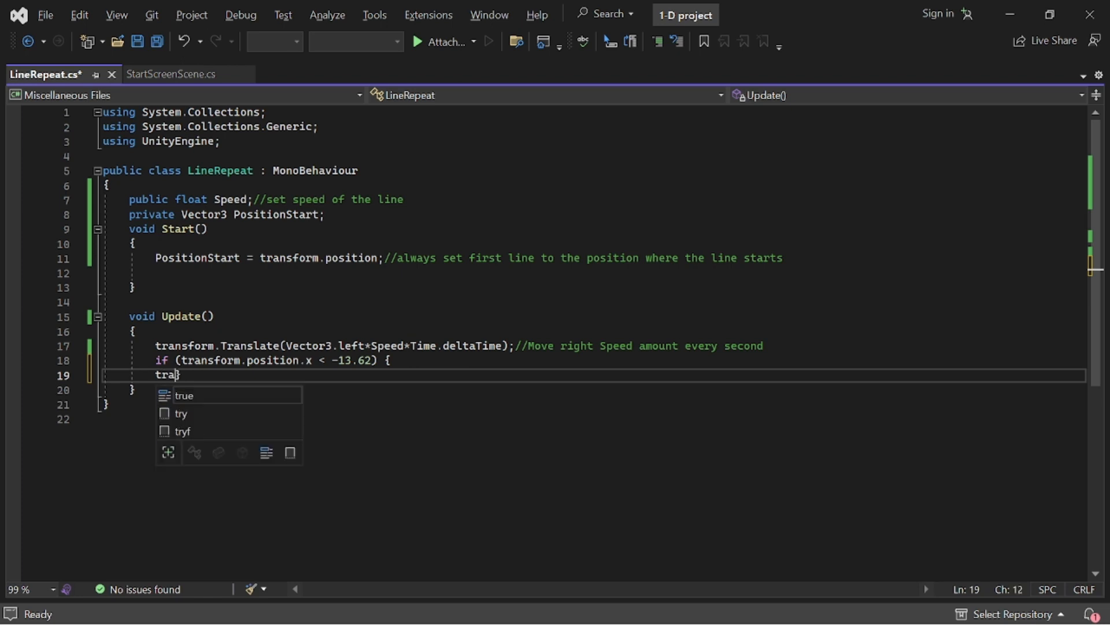
{"action": "type", "text": "position = s"}
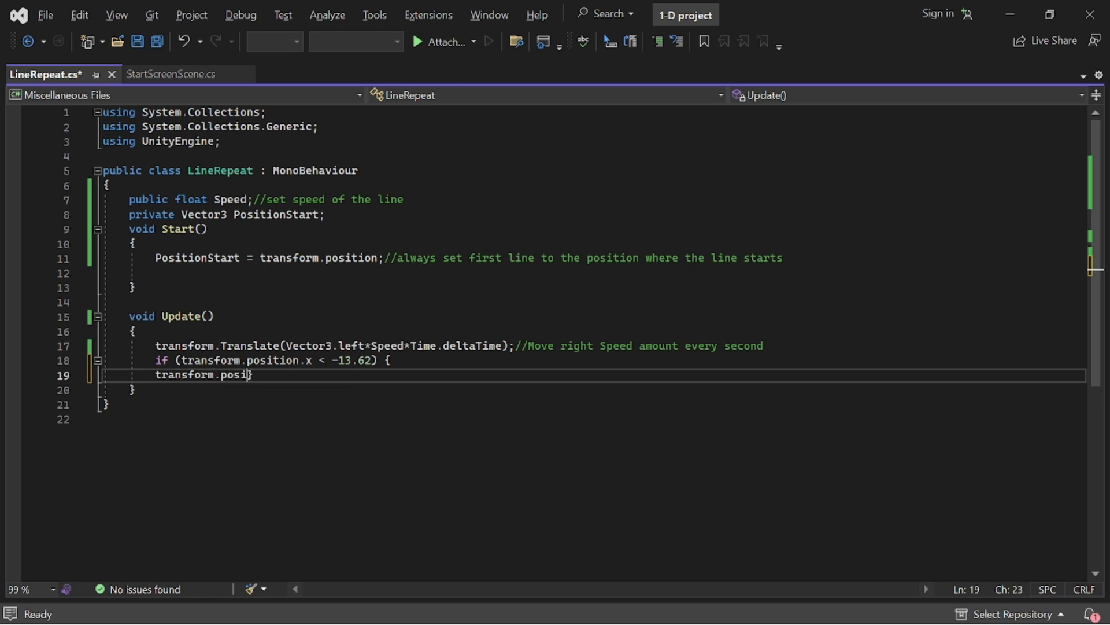
{"action": "key", "text": "BackSpace"}
{"action": "type", "text": "Star"}
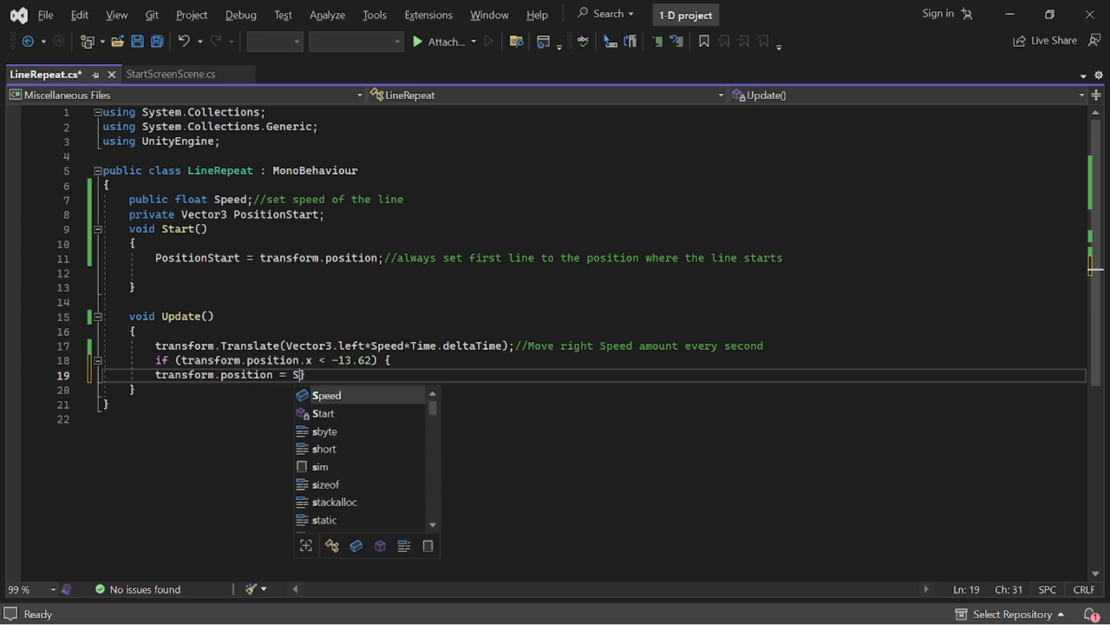
{"action": "type", "text": "t"}
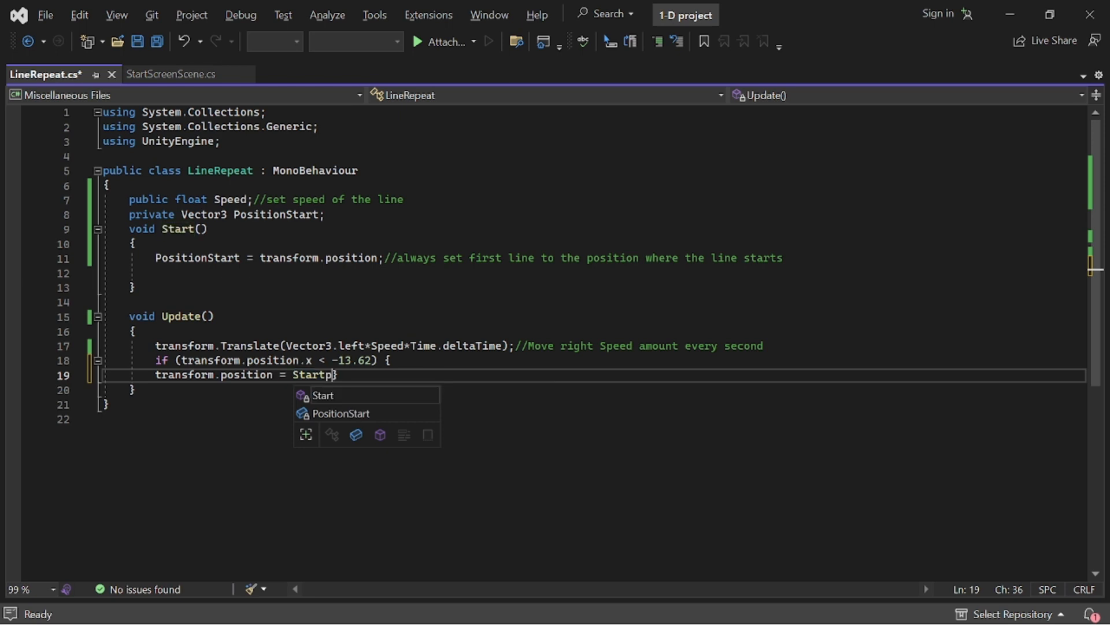
{"action": "type", "text": "Position"}
{"action": "type", "text": ";"}
{"action": "key", "text": "ctrl+s"}
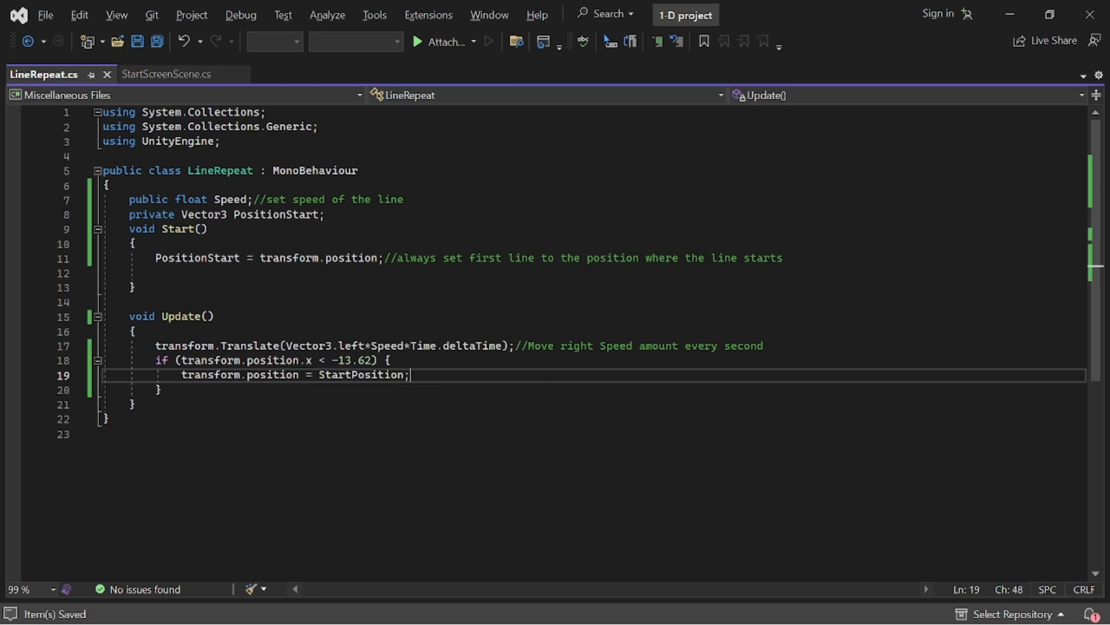
Check the parent MainLine in Unity, return to Visual Studio, replace StartPosition with PositionStart in the if block, and save the script
{"action": "key", "text": "alt+Tab"}
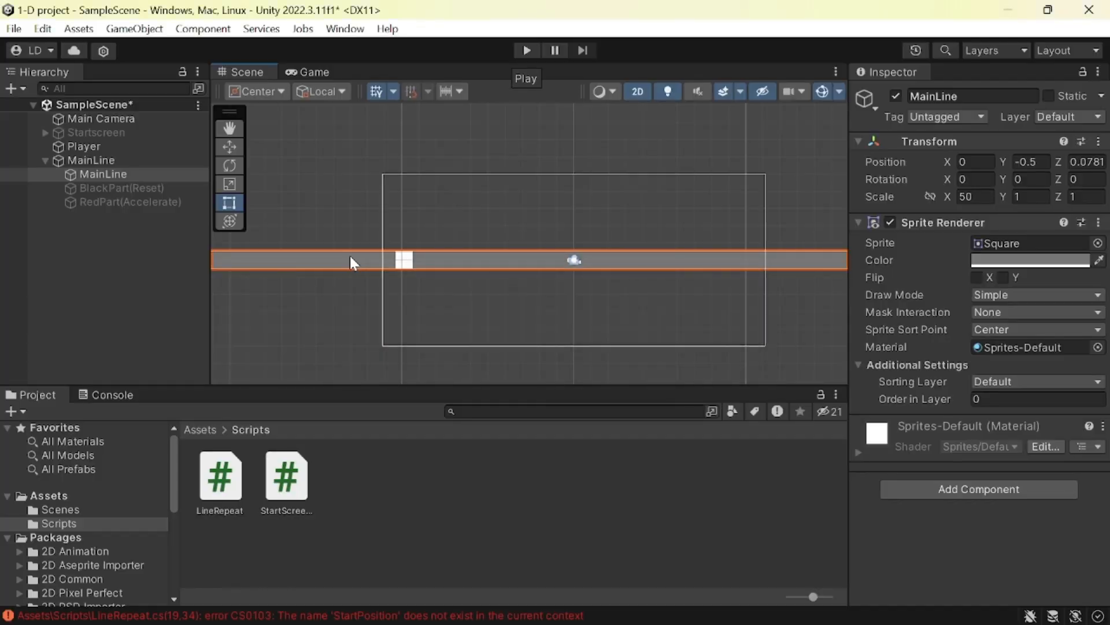
{"action": "left_click", "coordinate": [102, 160]}
{"action": "key", "text": "alt+Tab"}
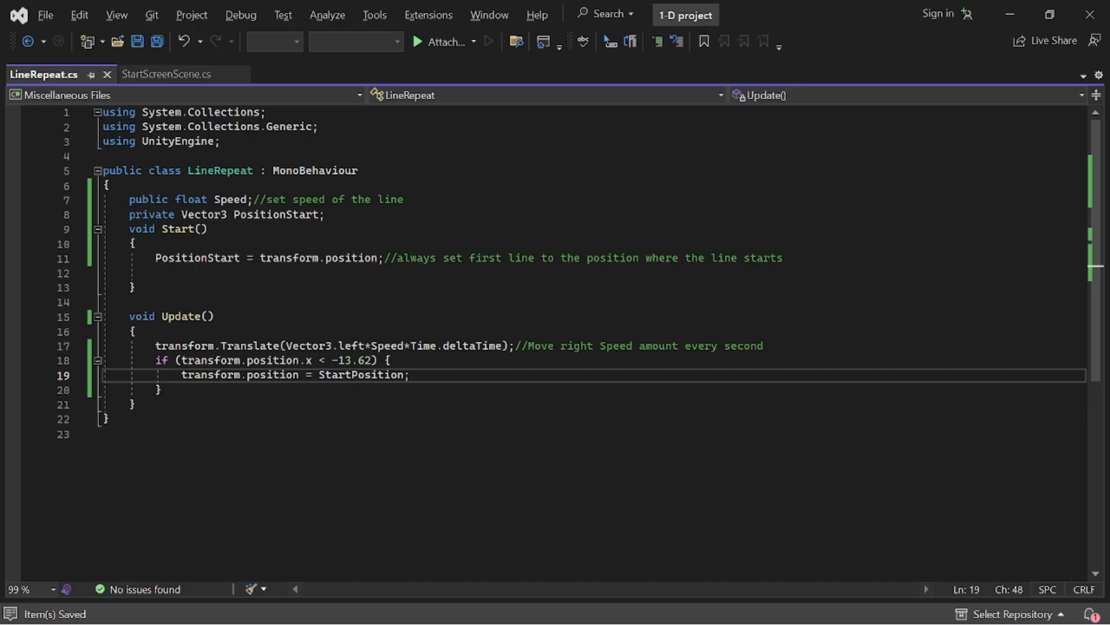
{"action": "double_click", "coordinate": [161, 390]}
{"action": "double_click", "coordinate": [376, 374]}
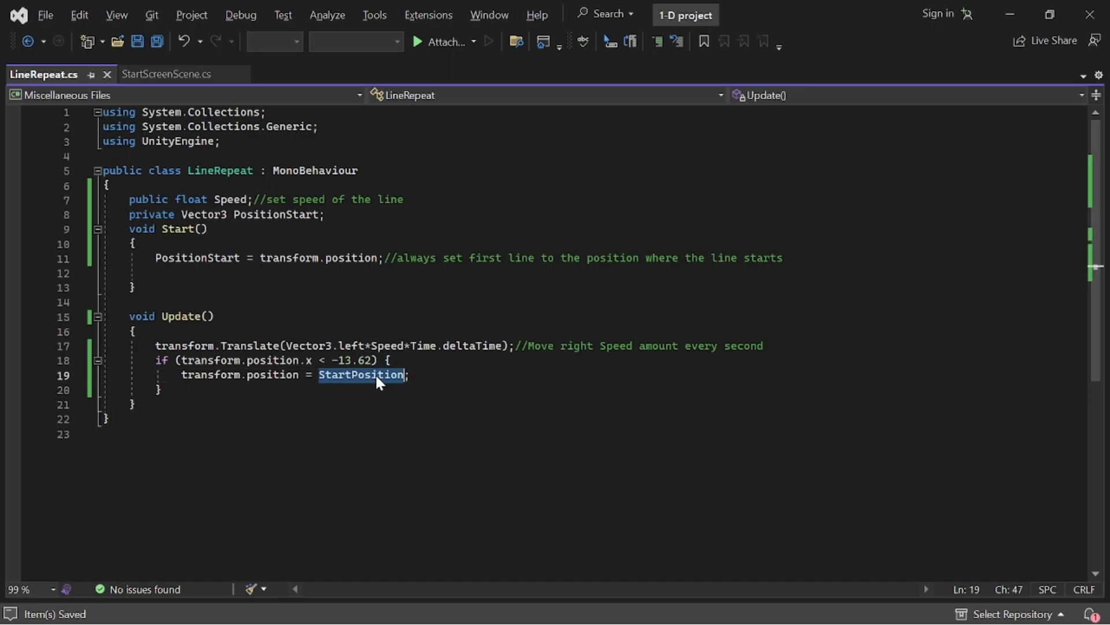
{"action": "type", "text": "PositionStart"}
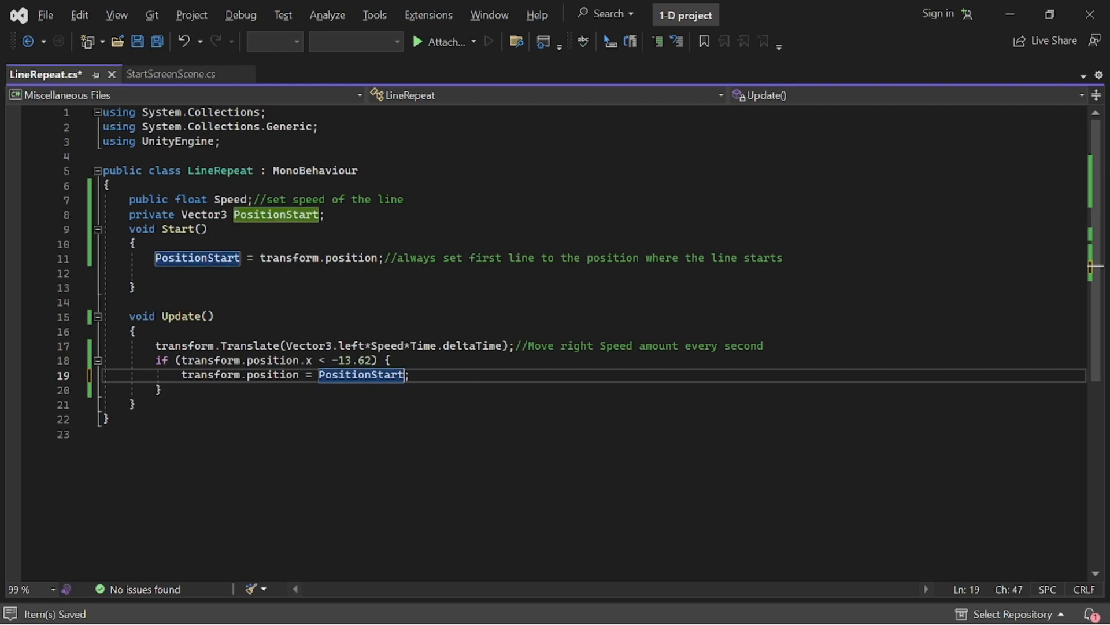
{"action": "key", "text": "ctrl+s"}
Switch to Unity and set the child MainLine's X position to 13, so its left end sits just outside the camera frame
{"action": "key", "text": "alt+Tab"}
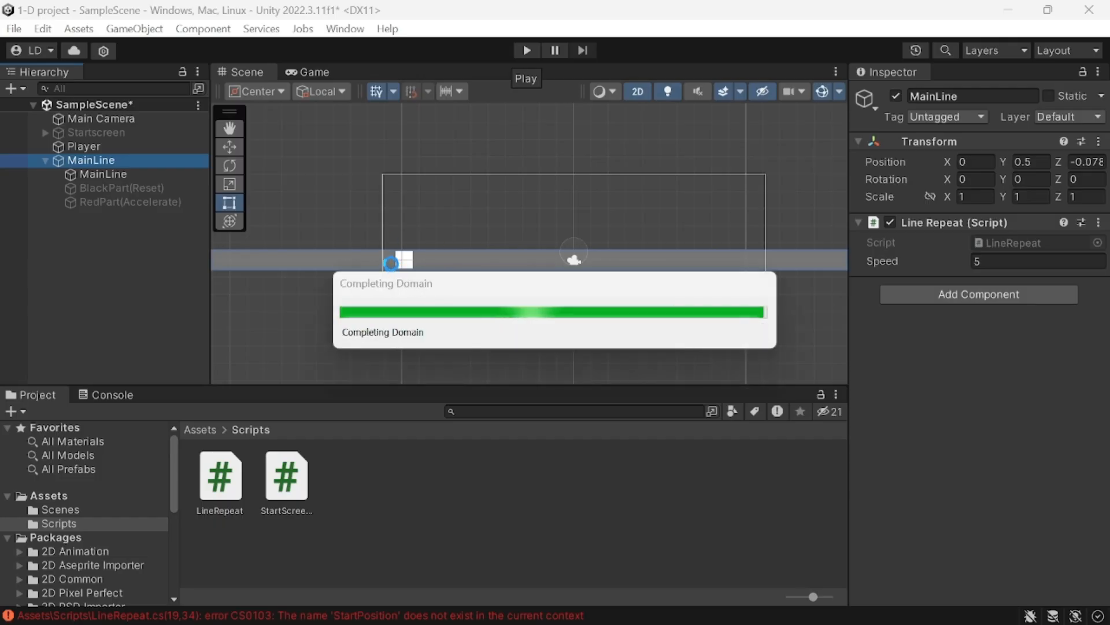
{"action": "left_click", "coordinate": [316, 261]}
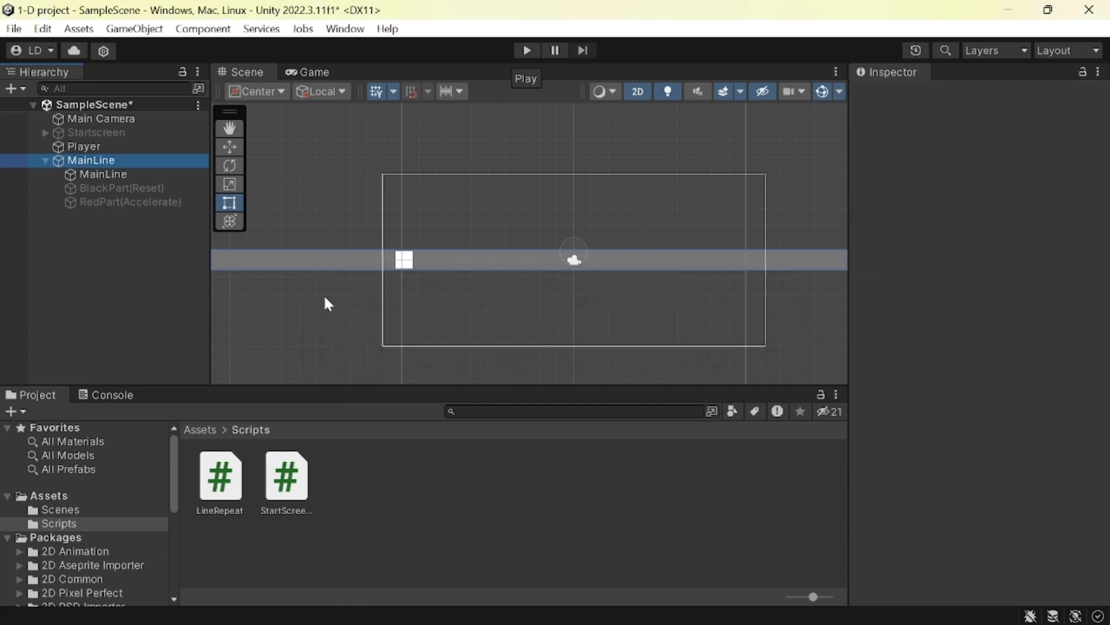
{"action": "middle_click_drag", "start_coordinate": [557, 303], "coordinate": [627, 303]}
{"action": "middle_click_drag", "start_coordinate": [363, 312], "coordinate": [416, 306]}
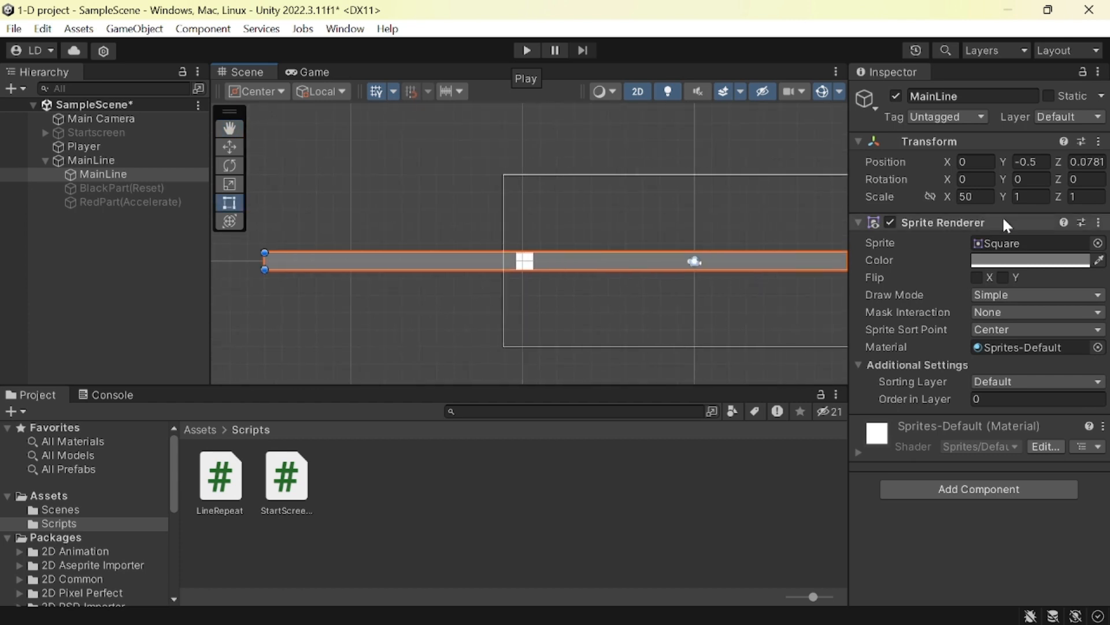
{"action": "left_click", "coordinate": [989, 165]}
{"action": "type", "text": "10"}
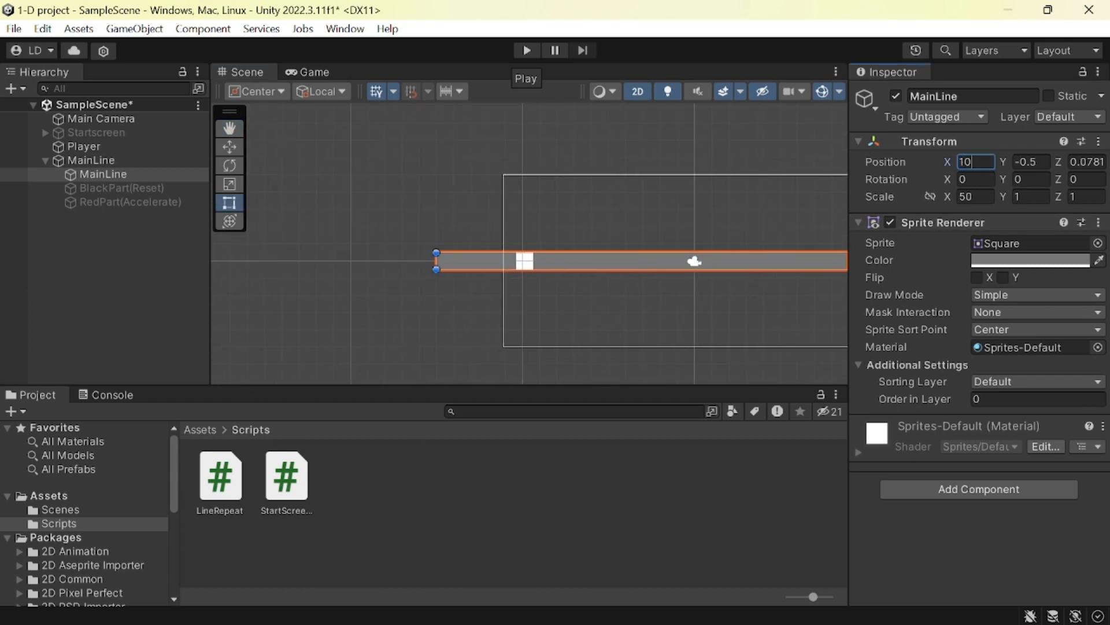
{"action": "key", "text": "BackSpace"}
{"action": "type", "text": "3"}
{"action": "key", "text": "BackSpace"}
{"action": "type", "text": "4"}
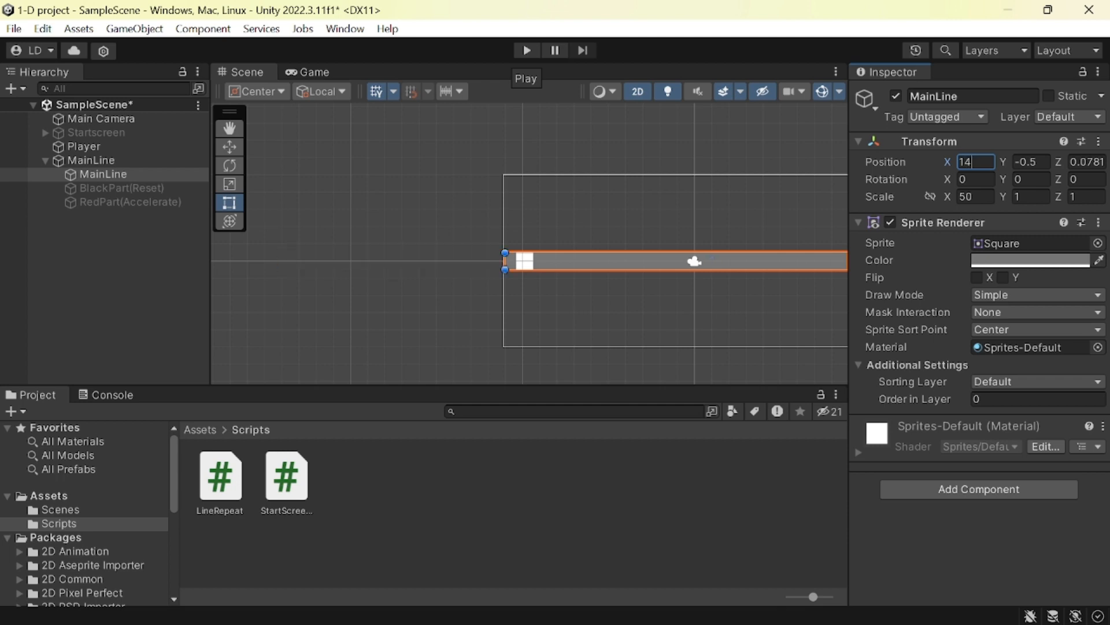
{"action": "key", "text": "BackSpace"}
{"action": "type", "text": "3"}
Play-test the line's repeating movement in the scene view, inspect the child and parent MainLine positions, and stop the test
{"action": "left_click", "coordinate": [526, 50]}
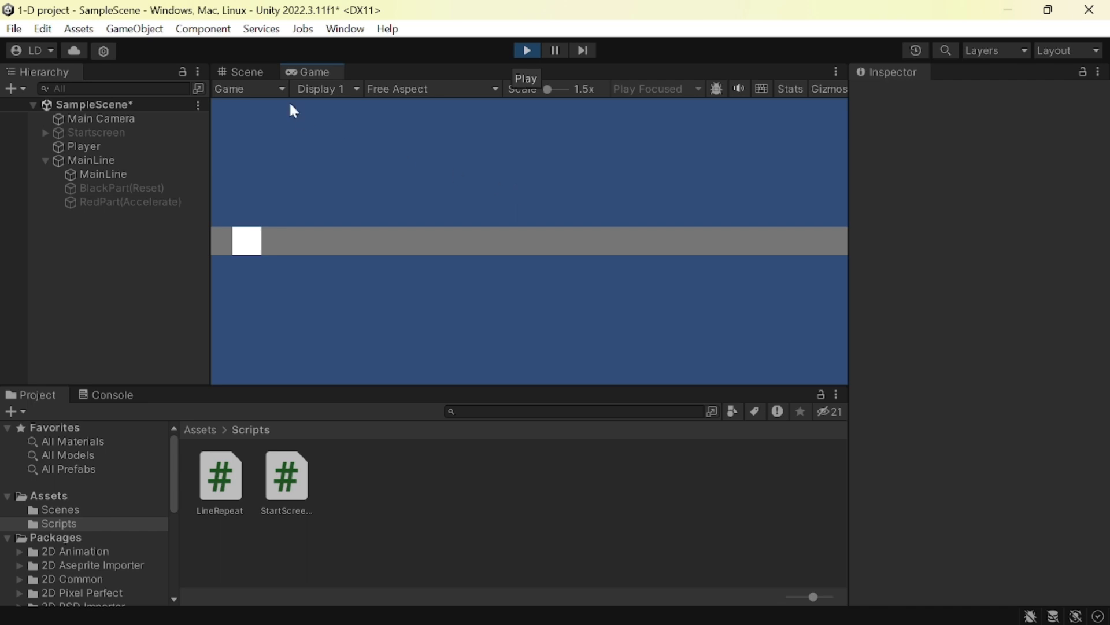
{"action": "left_click", "coordinate": [241, 71]}
{"action": "scroll", "coordinate": [606, 221], "scroll_direction": "down", "scroll_amount": 5}
{"action": "middle_click_drag", "start_coordinate": [654, 244], "coordinate": [595, 260]}
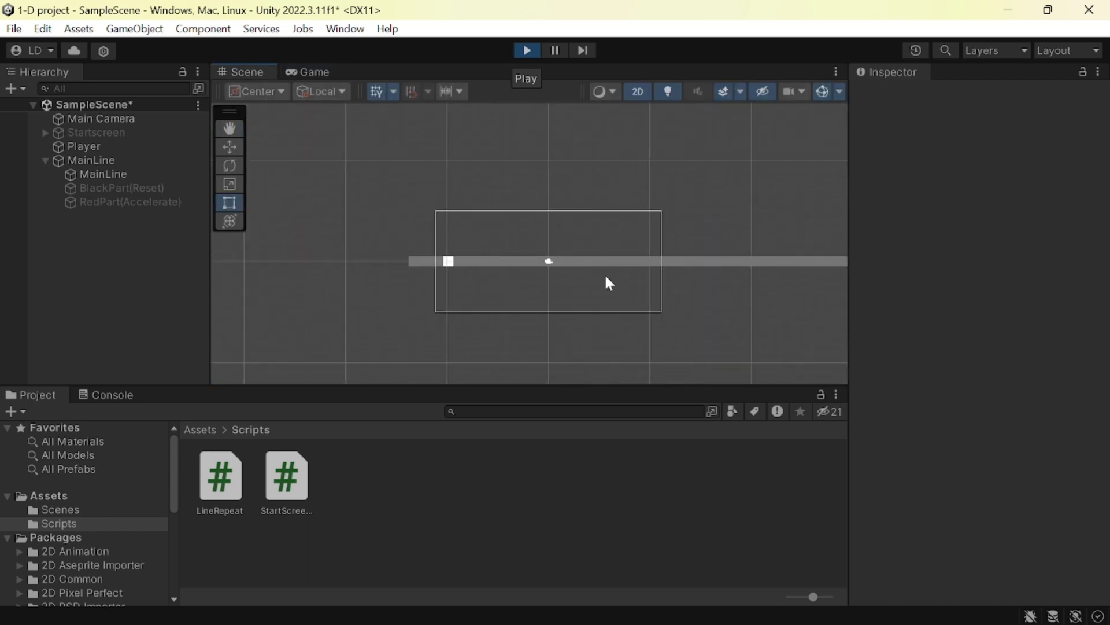
{"action": "left_click", "coordinate": [726, 263]}
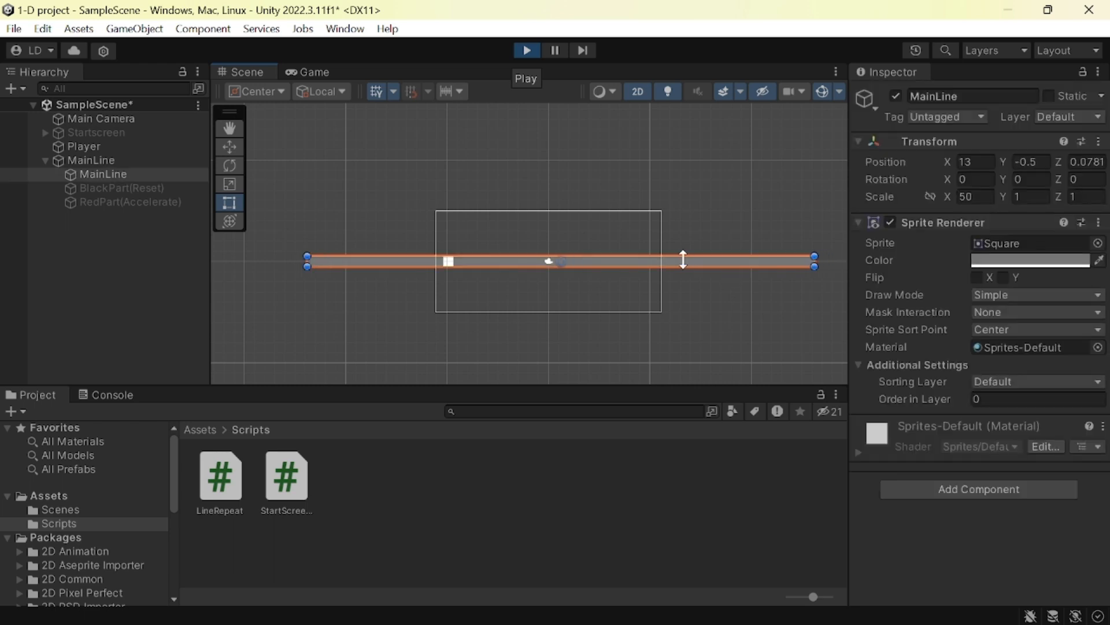
{"action": "left_click", "coordinate": [108, 160]}
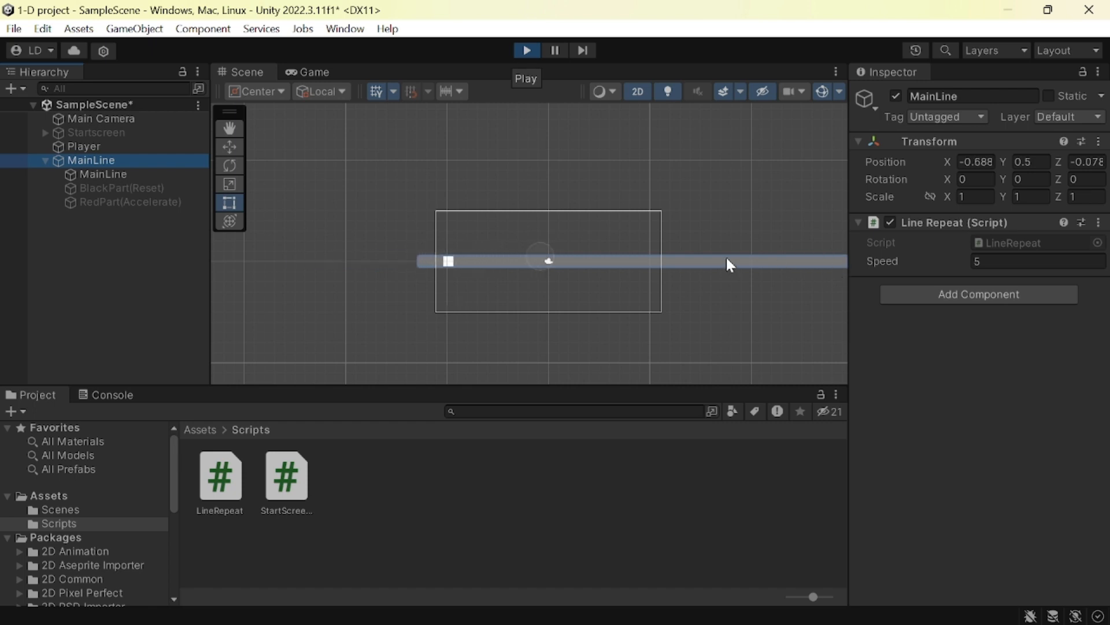
{"action": "left_click", "coordinate": [529, 50]}
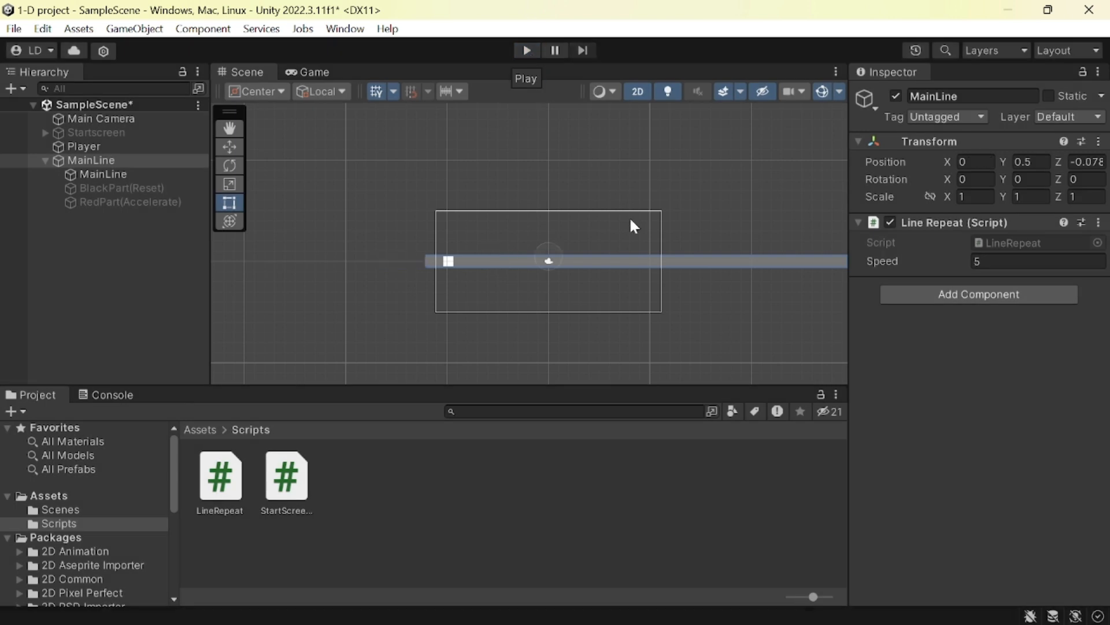
{"action": "scroll", "coordinate": [636, 238], "scroll_direction": "up", "scroll_amount": 2}
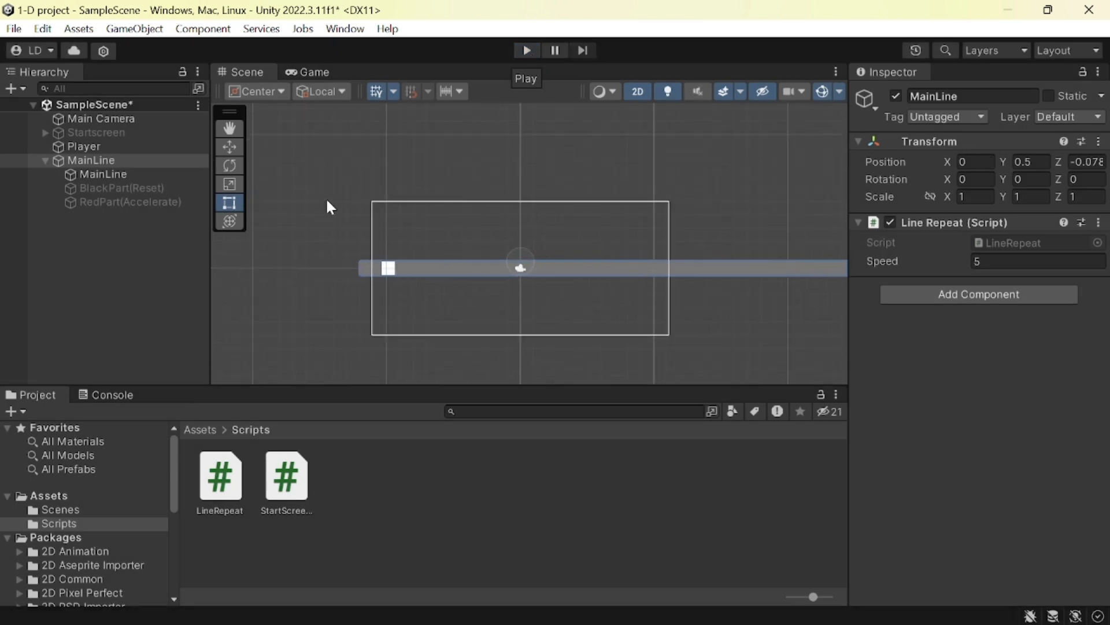
{"action": "left_click", "coordinate": [636, 273]}
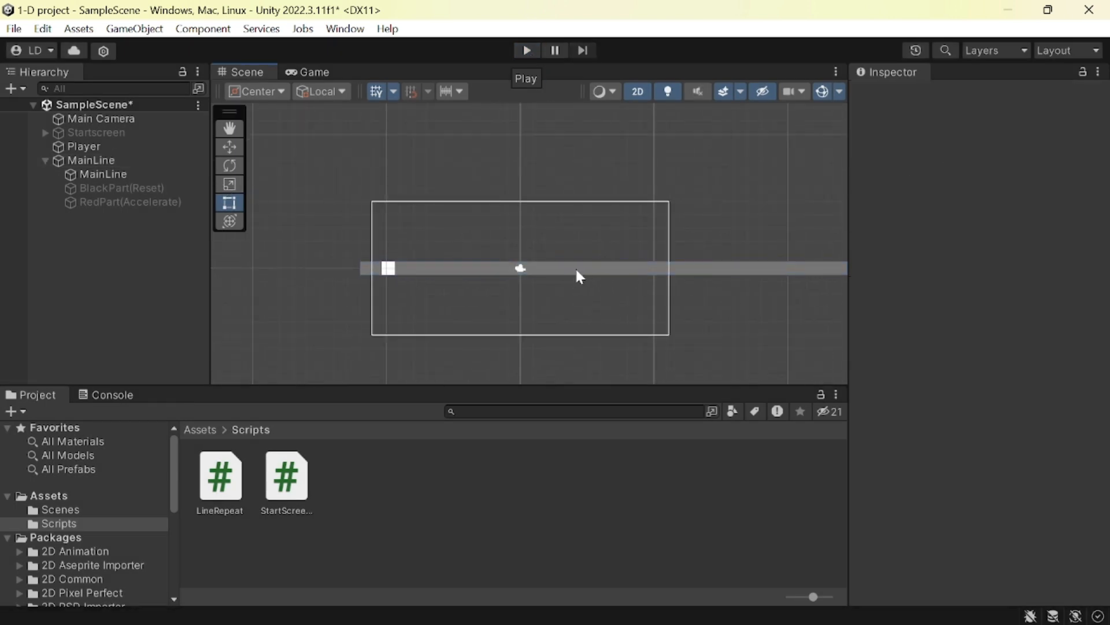
Move the child MainLine left to X -13.8 so its right end meets the camera frame's right edge, and compare with the script's limit
{"action": "left_click_drag", "start_coordinate": [753, 269], "coordinate": [403, 271]}
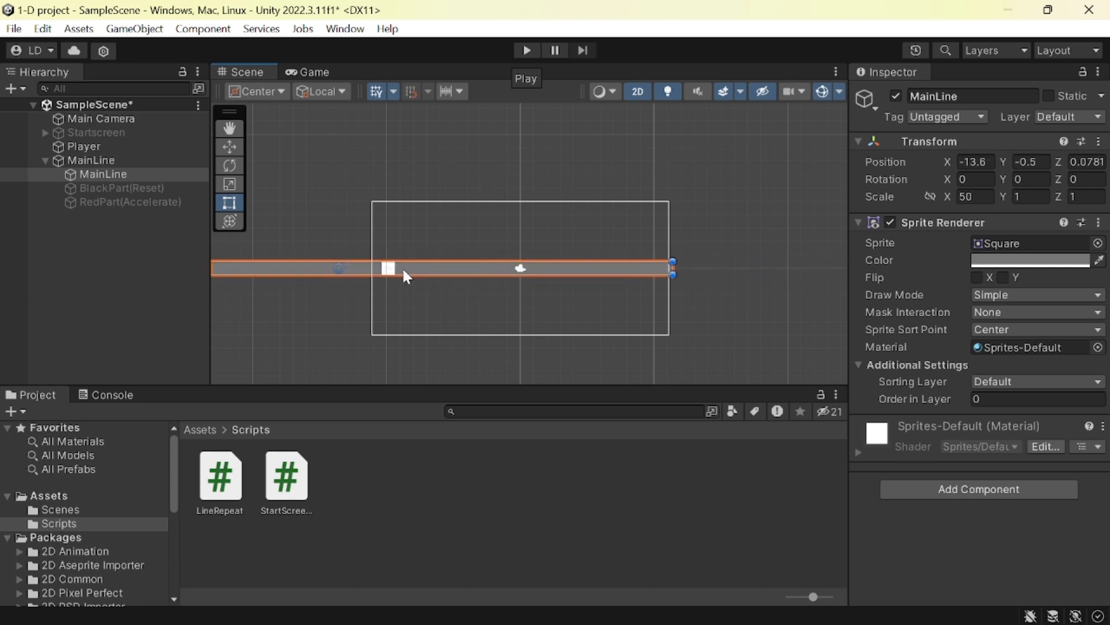
{"action": "left_click", "coordinate": [976, 162]}
{"action": "key", "text": "alt+Tab"}
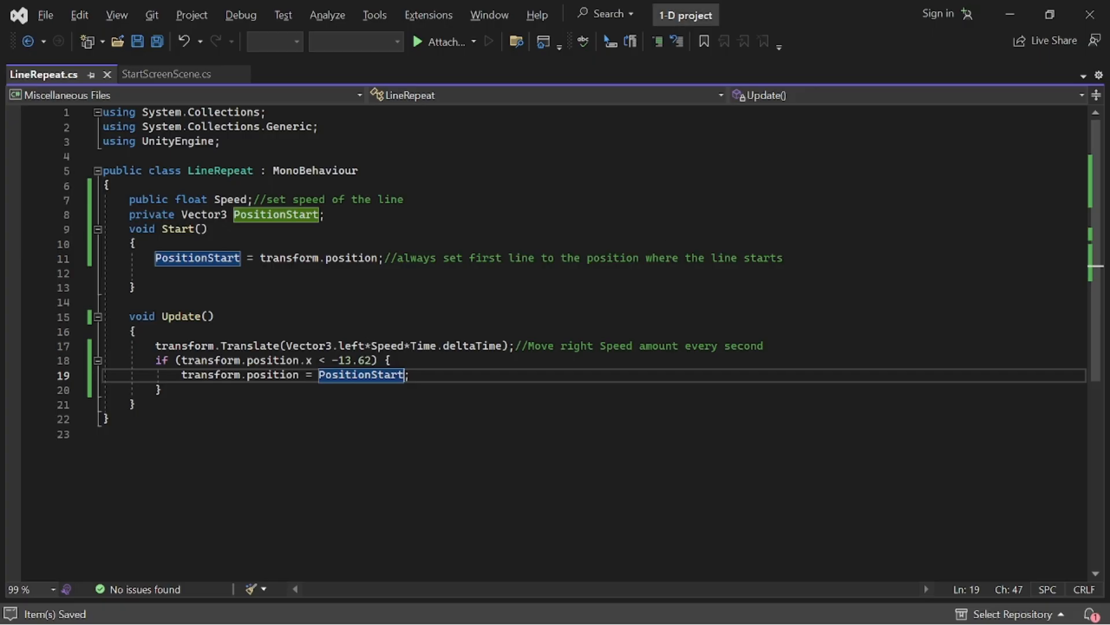
{"action": "key", "text": "alt+Tab"}
{"action": "middle_click_drag", "start_coordinate": [444, 321], "coordinate": [632, 313]}
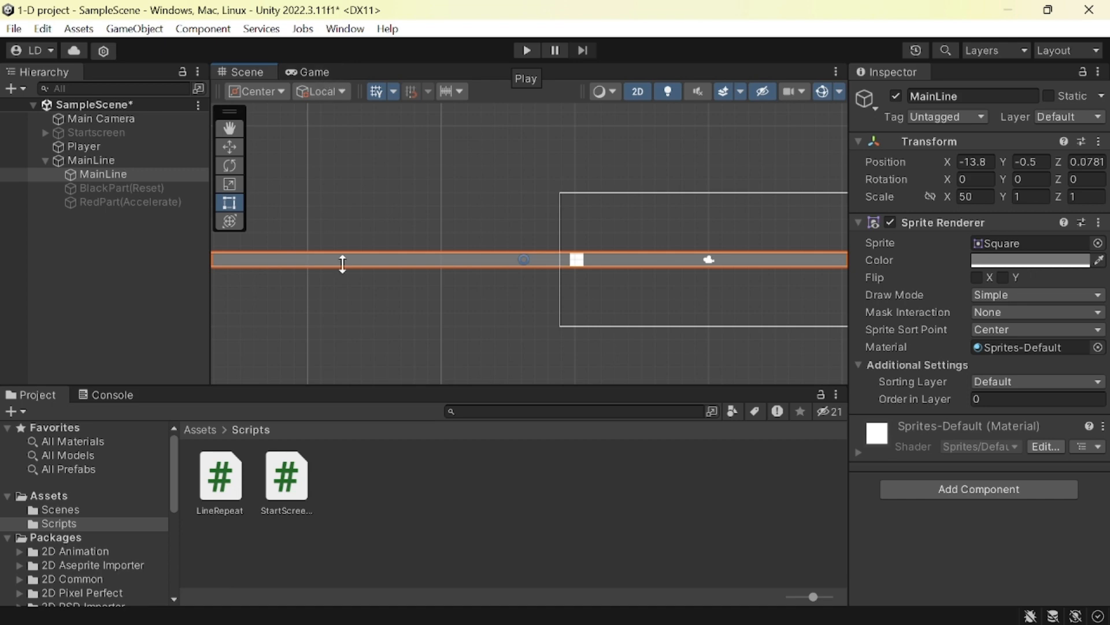
{"action": "middle_click_drag", "start_coordinate": [343, 264], "coordinate": [644, 278]}
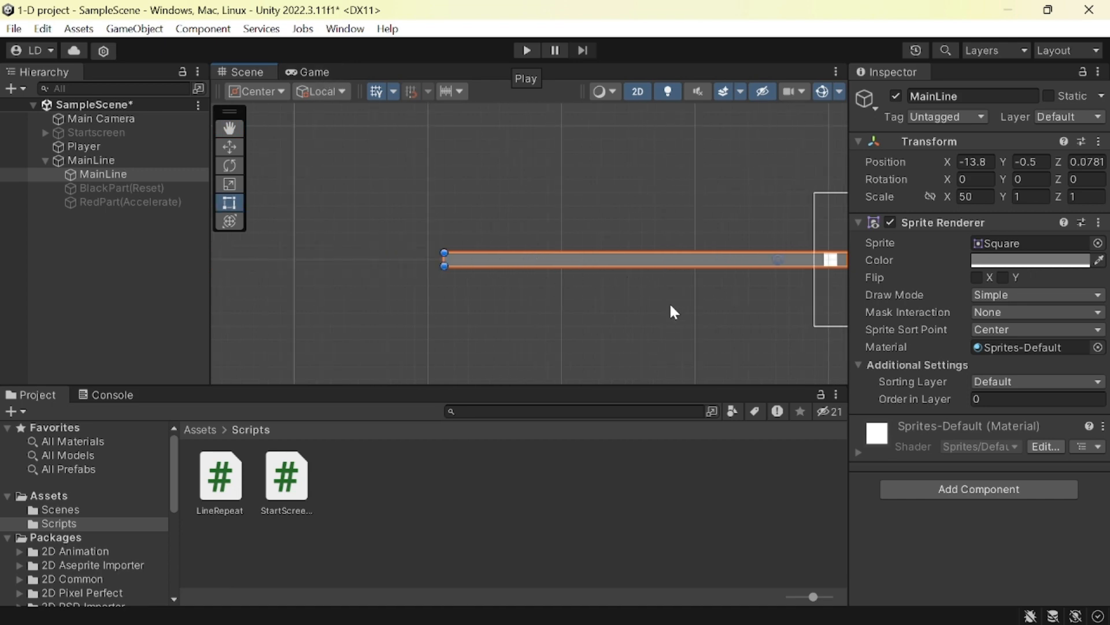
Switch to Visual Studio and change the limit in the LineRepeat script's if condition to -13.8
{"action": "key", "text": "alt+Tab"}
{"action": "left_click", "coordinate": [378, 361]}
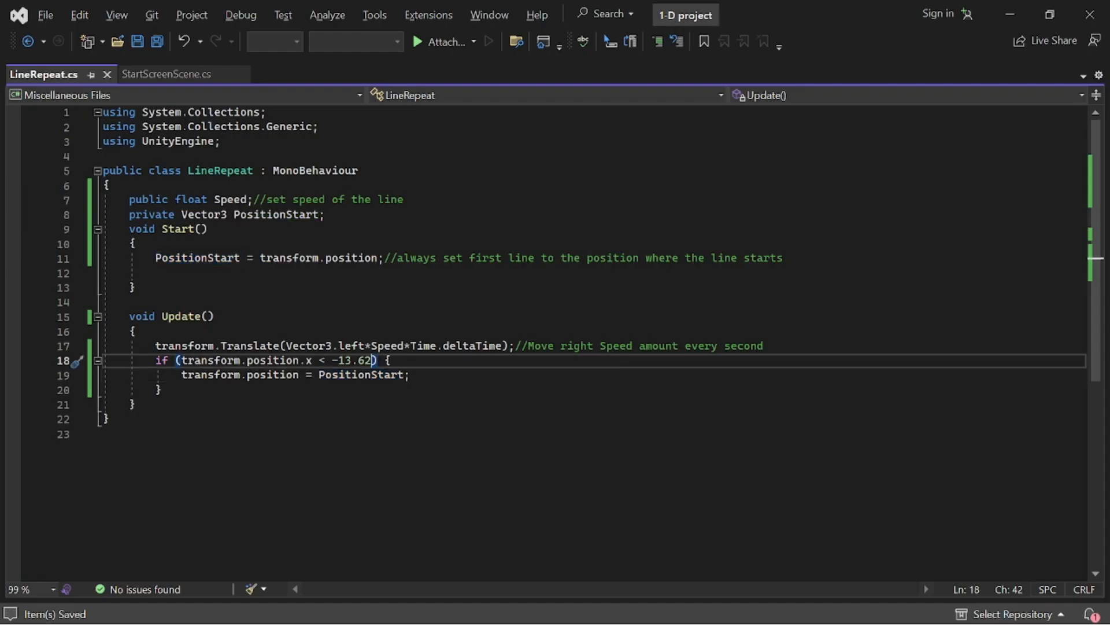
{"action": "key", "text": "BackSpace"}
{"action": "key", "text": "BackSpace"}
{"action": "key", "text": "BackSpace"}
{"action": "key", "text": "BackSpace"}
{"action": "key", "text": "BackSpace"}
{"action": "type", "text": "-13.8"}
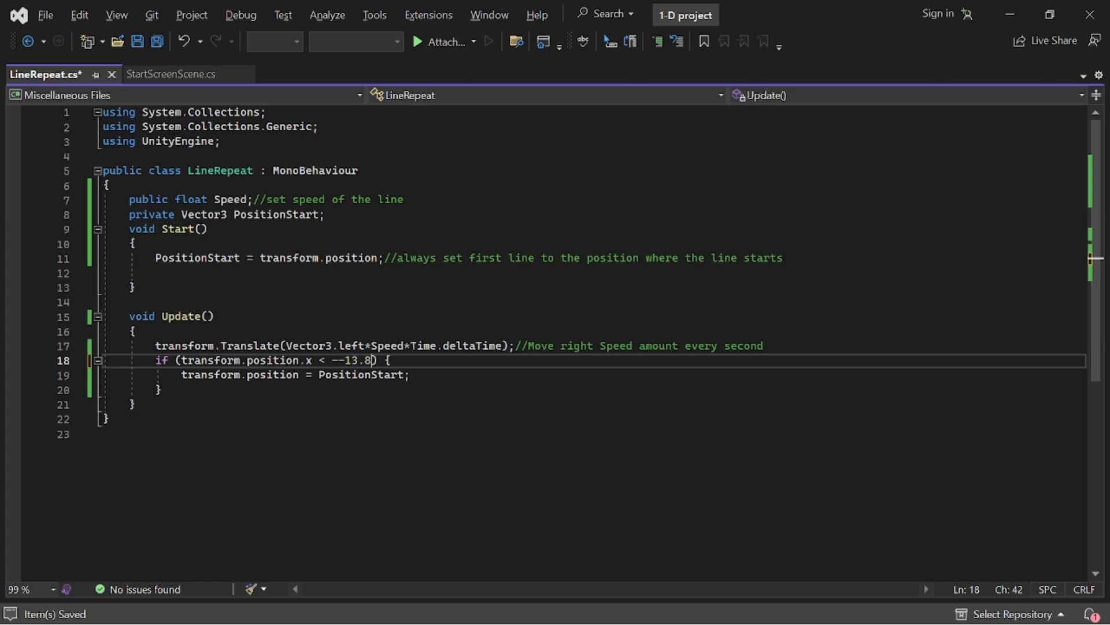
{"action": "left_click", "coordinate": [338, 364]}
{"action": "key", "text": "BackSpace"}
Return to Unity, play-test the line's movement briefly, and stop the test
{"action": "key", "text": "alt+Tab"}
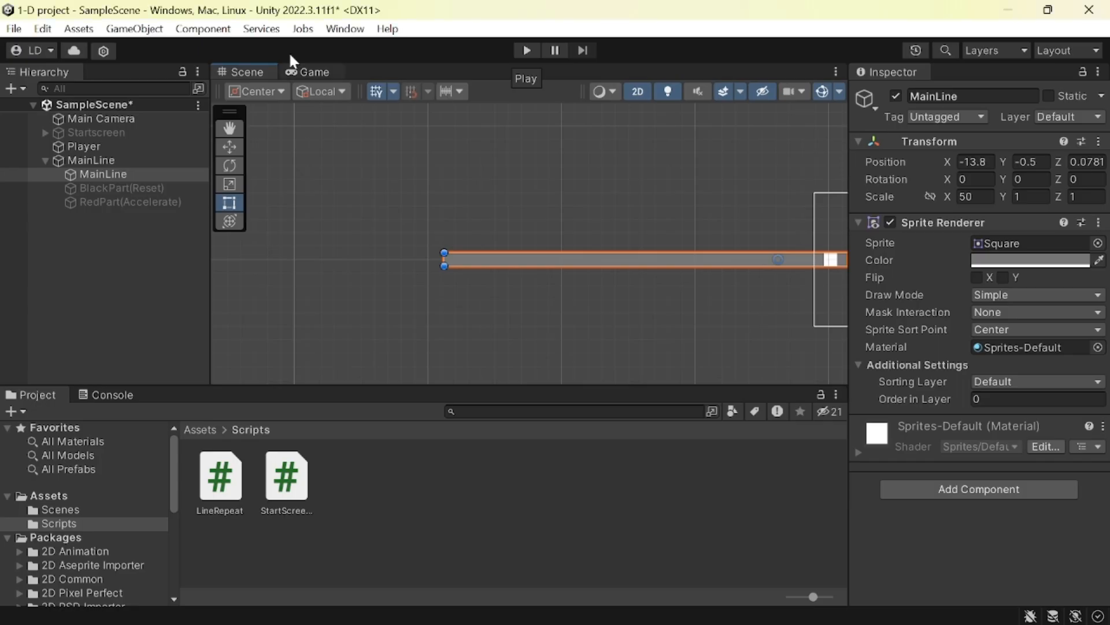
{"action": "left_click", "coordinate": [525, 50]}
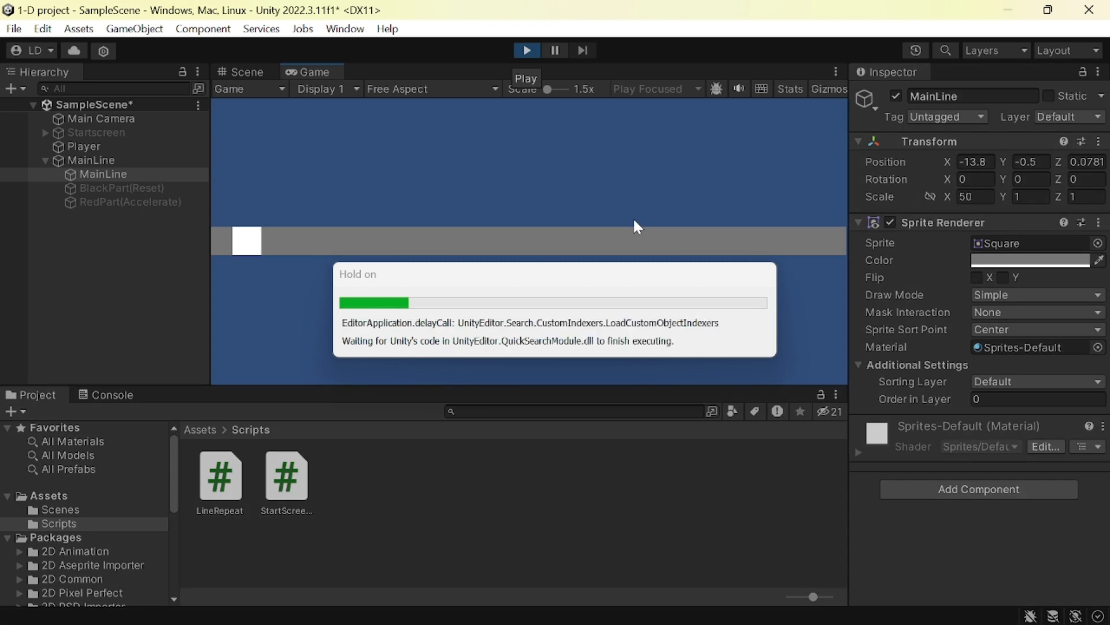
{"action": "left_click", "coordinate": [526, 50]}
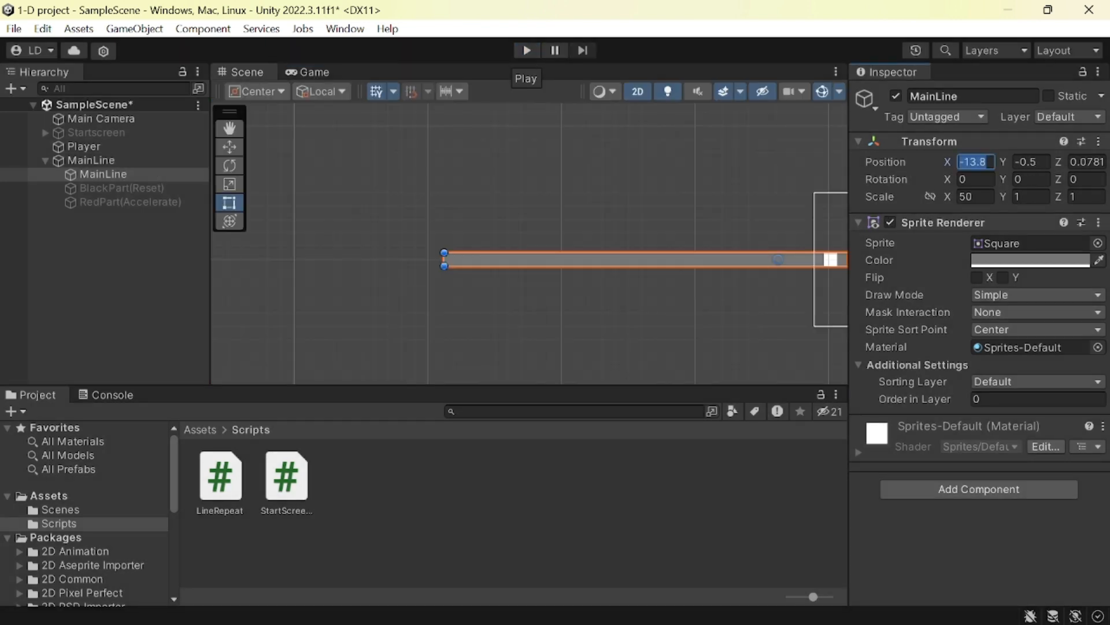
Set the child MainLine's X position to 13, so its left end sits just outside the camera frame, and deselect it
{"action": "type", "text": "0"}
{"action": "middle_click_drag", "start_coordinate": [709, 324], "coordinate": [513, 317]}
{"action": "left_click", "coordinate": [966, 162]}
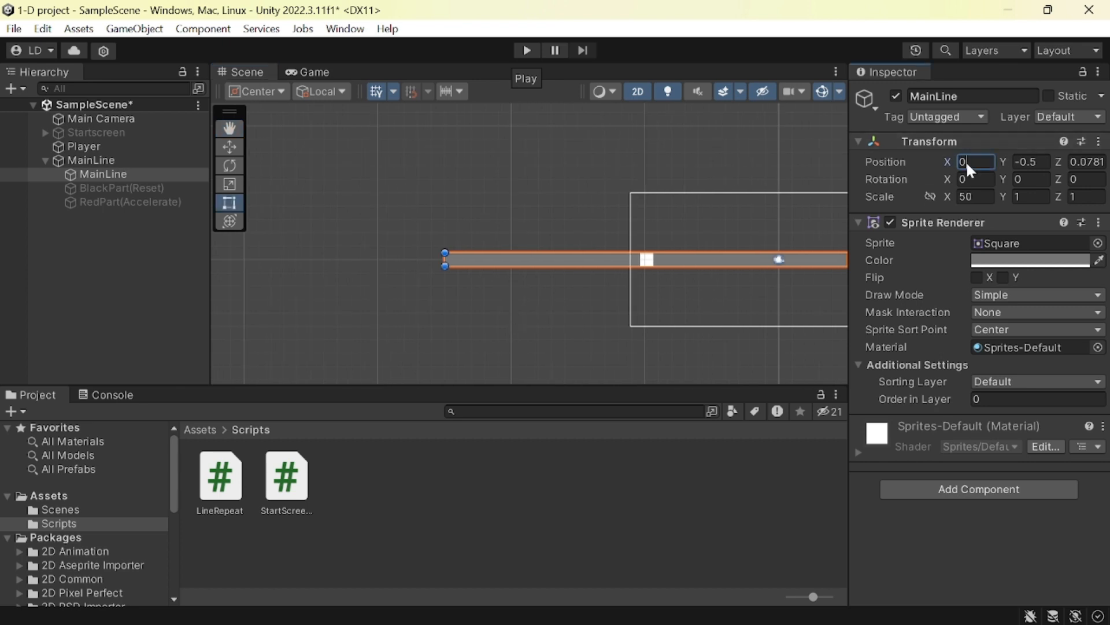
{"action": "type", "text": "10"}
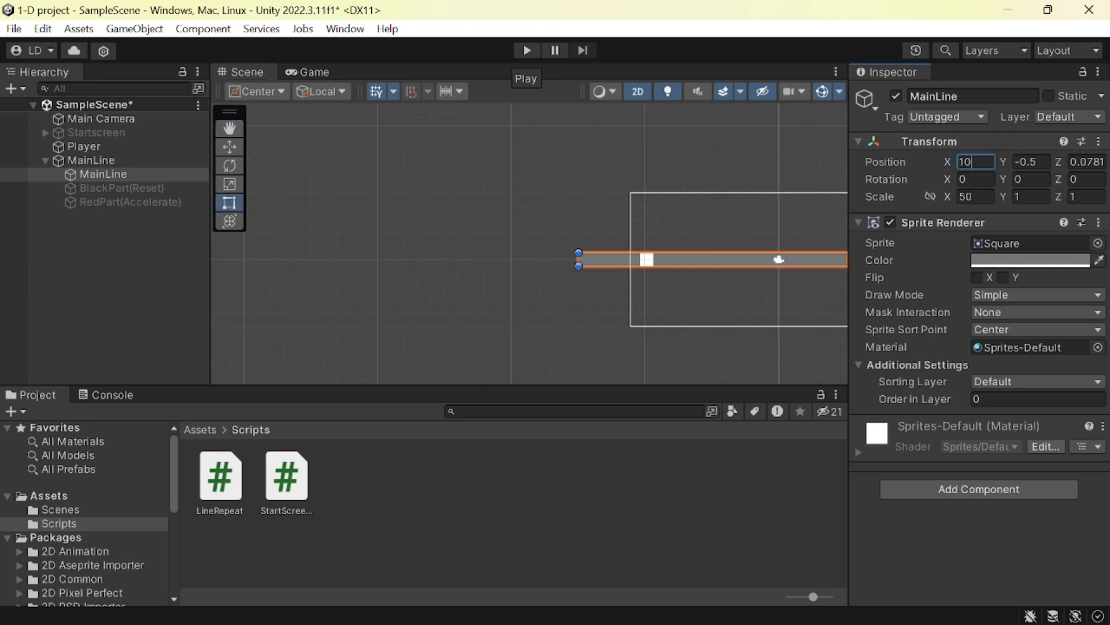
{"action": "key", "text": "BackSpace"}
{"action": "type", "text": "5"}
{"action": "key", "text": "BackSpace"}
{"action": "type", "text": "3"}
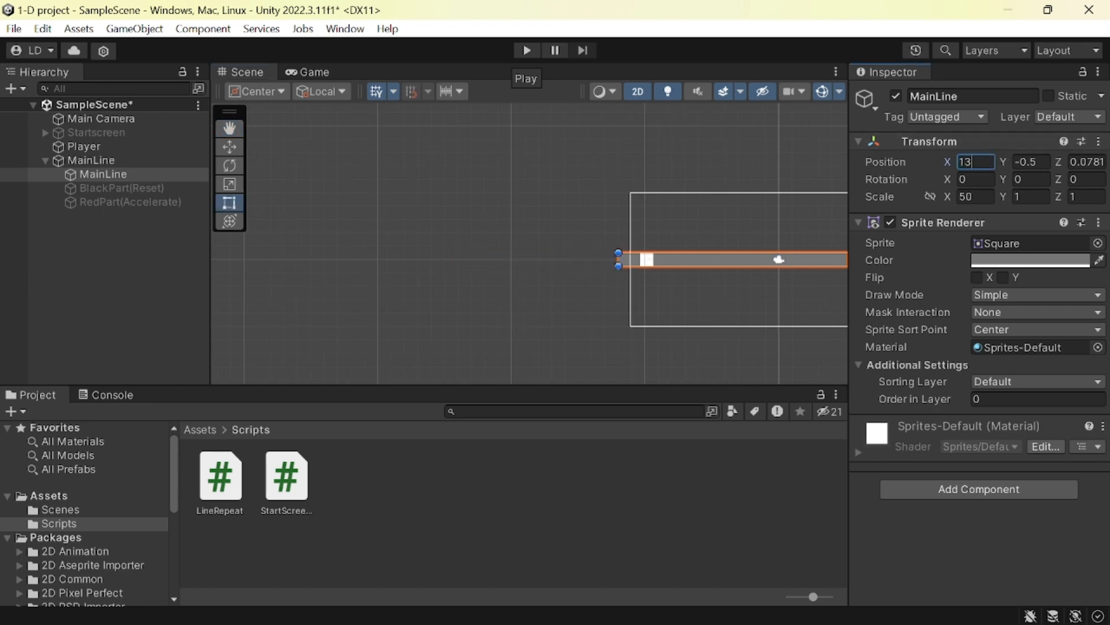
{"action": "left_click", "coordinate": [521, 306]}
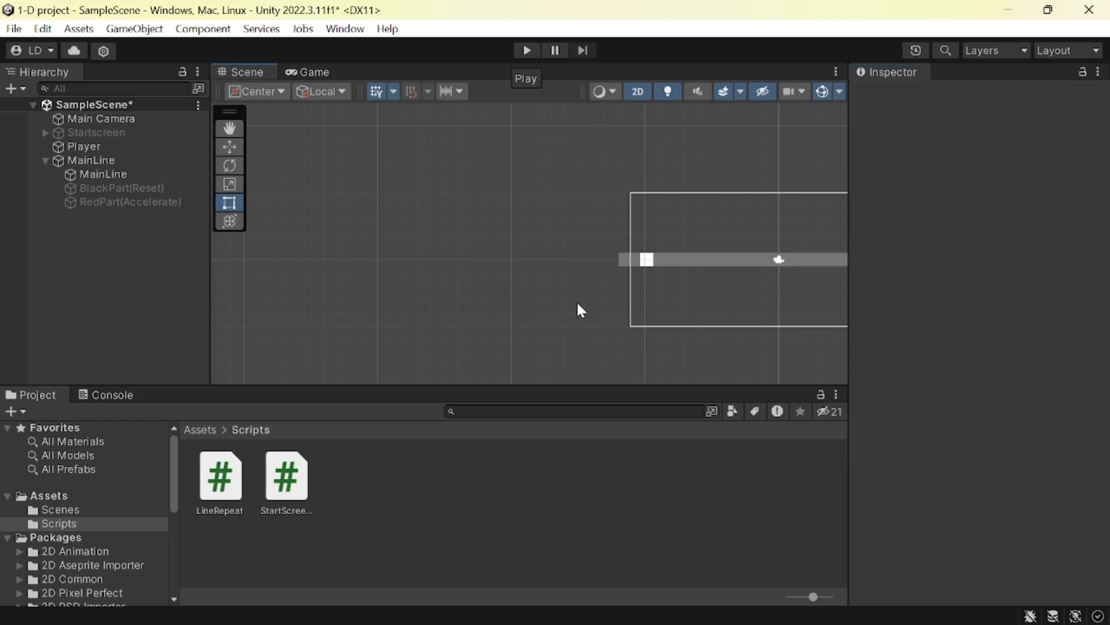
In Visual Studio, change the limit in the LineRepeat script's if condition to -26.8 and save the script
{"action": "middle_click_drag", "start_coordinate": [579, 304], "coordinate": [170, 292]}
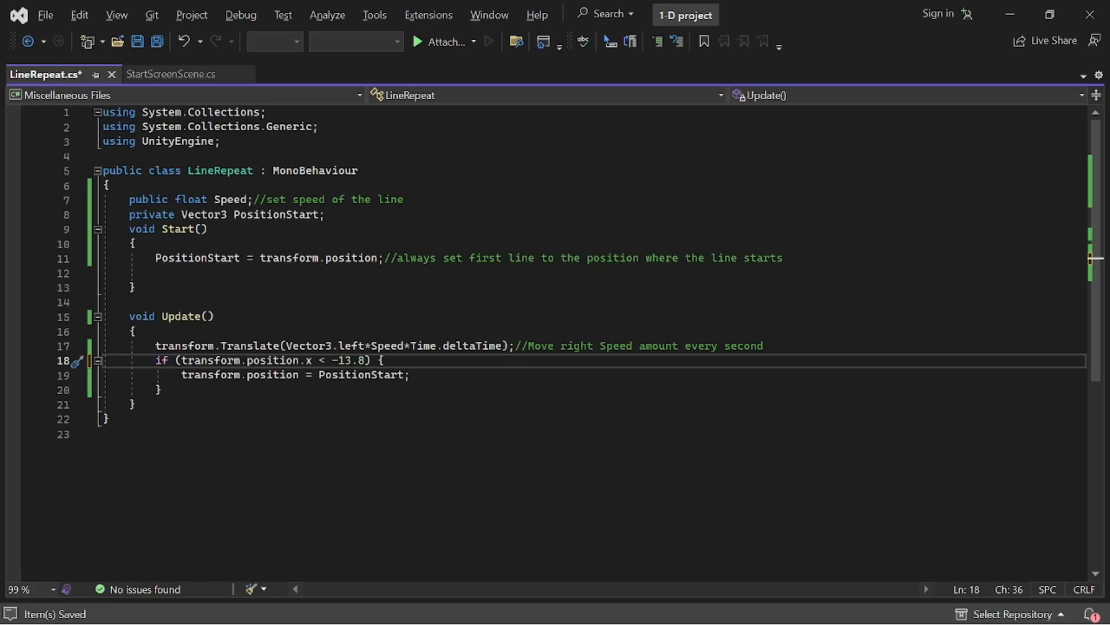
{"action": "key", "text": "Right"}
{"action": "key", "text": "Delete"}
{"action": "key", "text": "Delete"}
{"action": "type", "text": "26"}
{"action": "key", "text": "ctrl+s"}
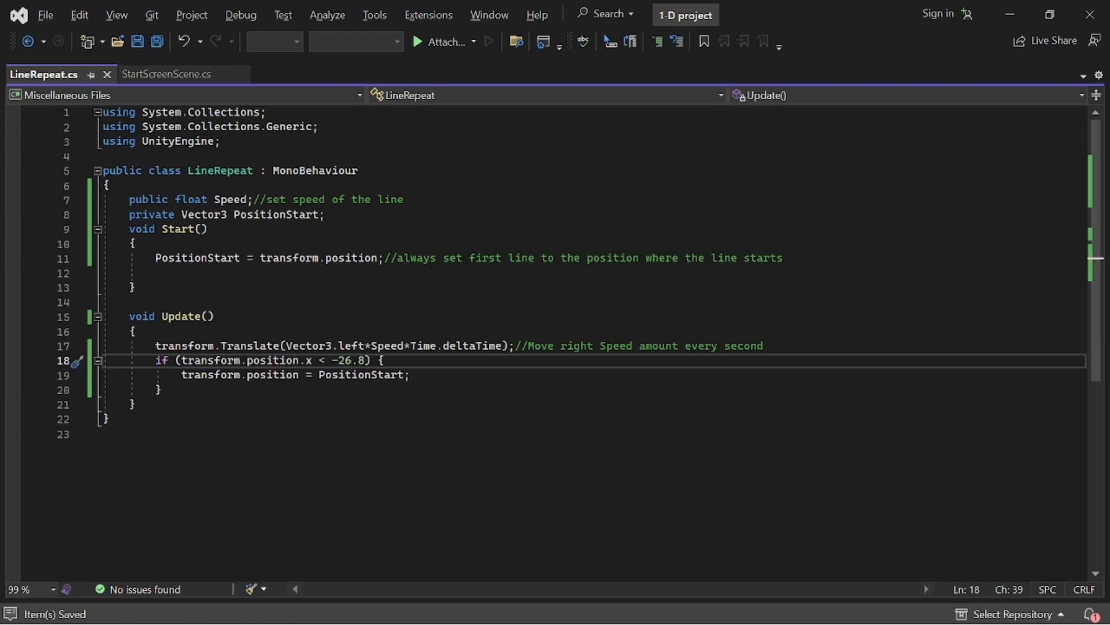
Switch to Unity, play-test the line's repeating movement in the game and scene views, and stop the test
{"action": "key", "text": "alt+Tab"}
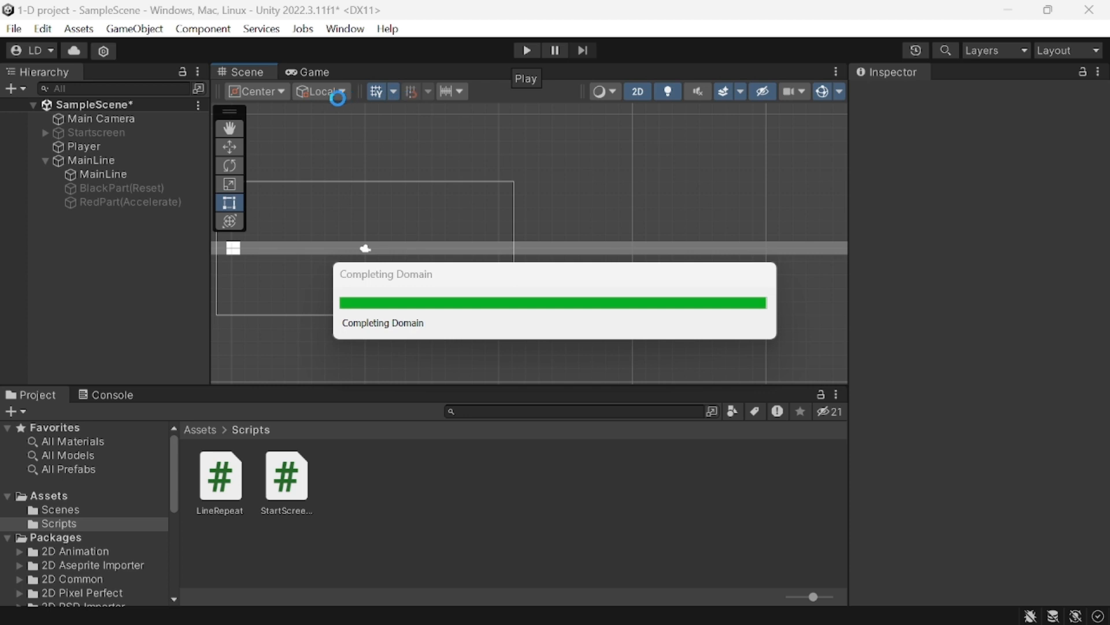
{"action": "left_click", "coordinate": [317, 72]}
{"action": "left_click", "coordinate": [519, 54]}
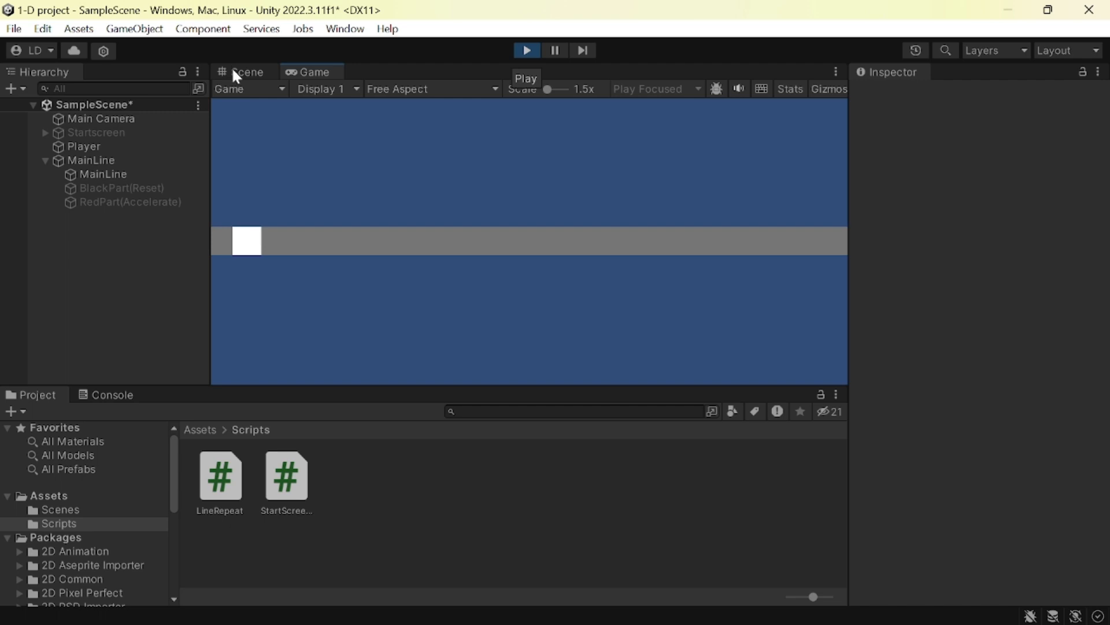
{"action": "left_click", "coordinate": [233, 70]}
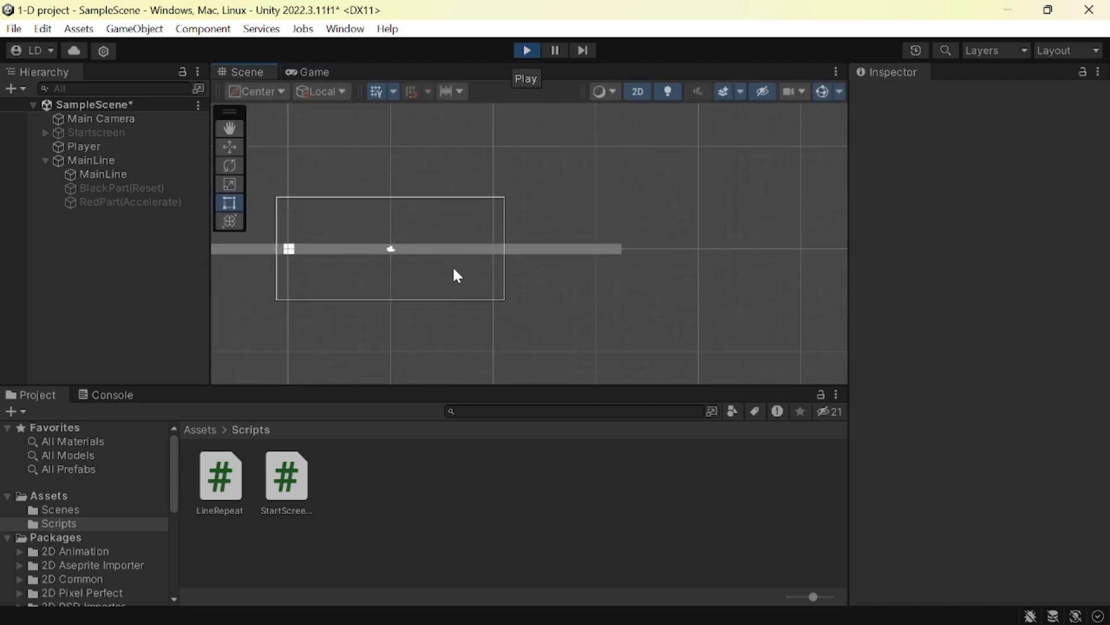
{"action": "middle_click_drag", "start_coordinate": [472, 264], "coordinate": [607, 271]}
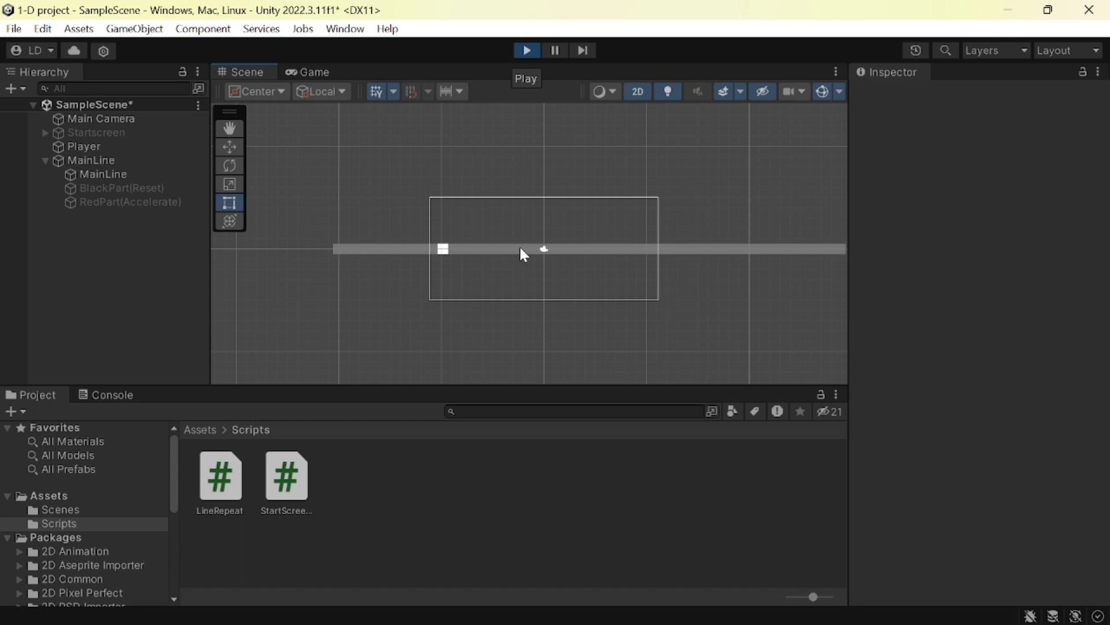
{"action": "left_click", "coordinate": [526, 50]}
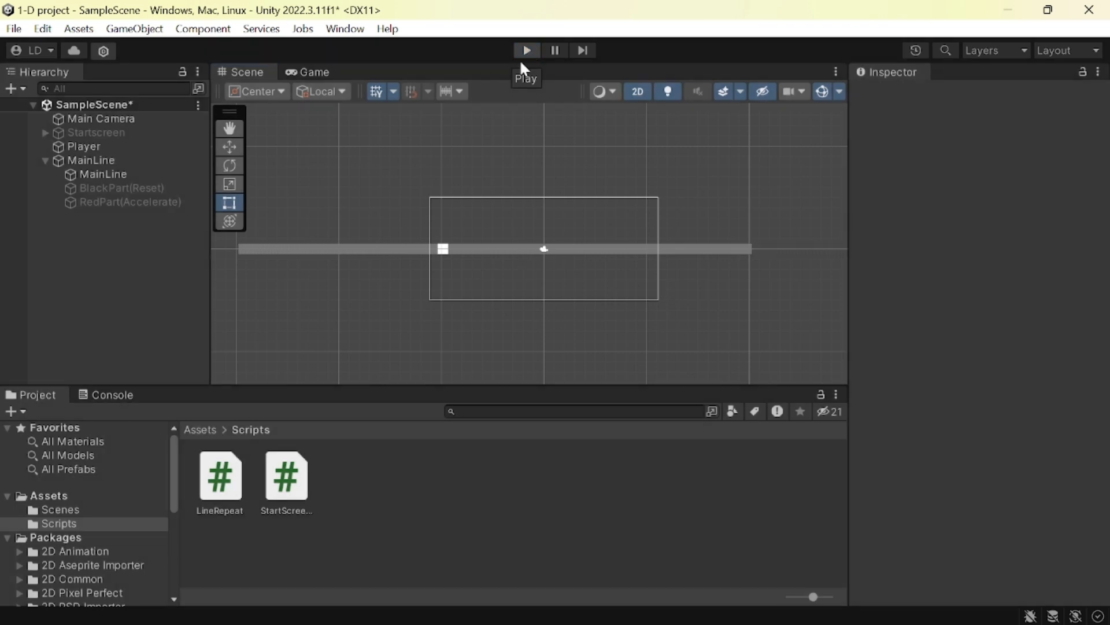
{"action": "left_click", "coordinate": [256, 72]}
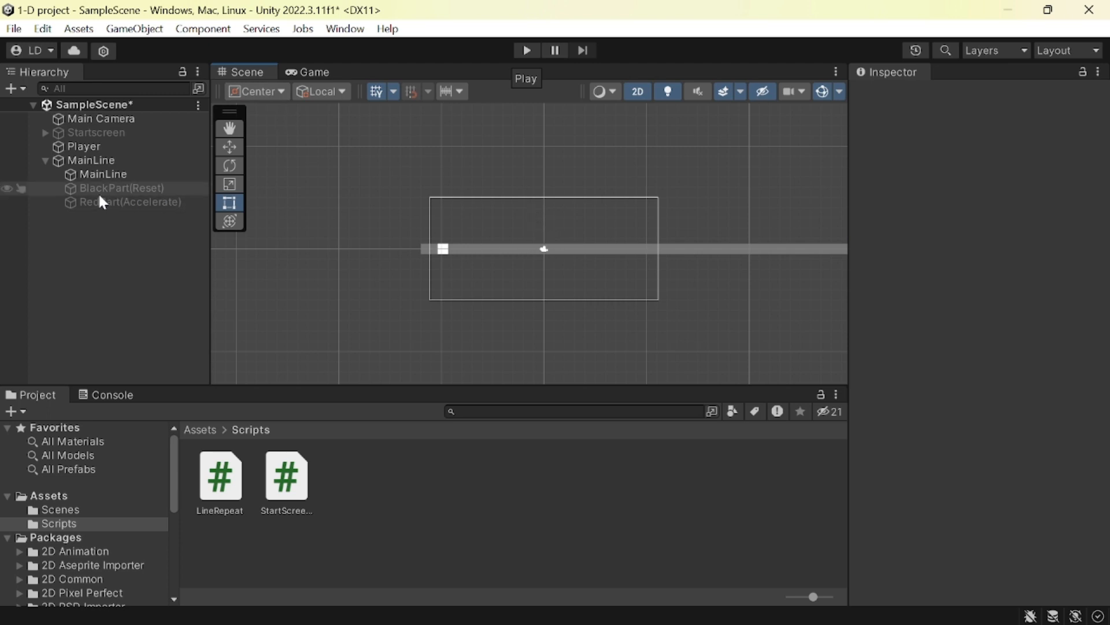
Open the StartScreenScene script from the Scripts folder and declare public GameObject Player; below the StartScreen field
{"action": "left_click", "coordinate": [108, 132]}
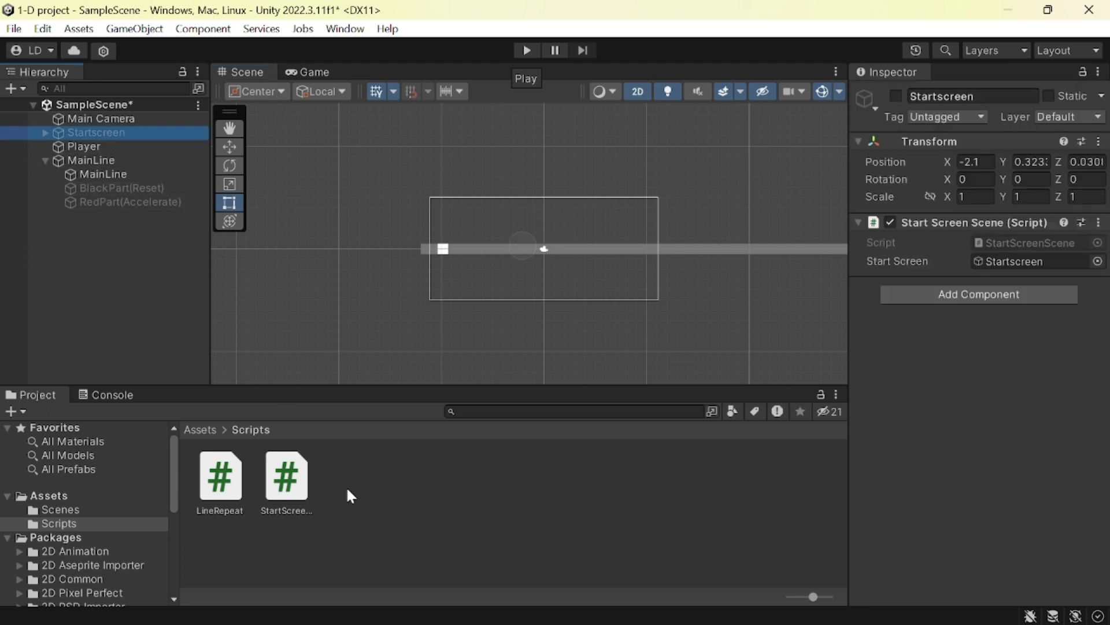
{"action": "double_click", "coordinate": [286, 477]}
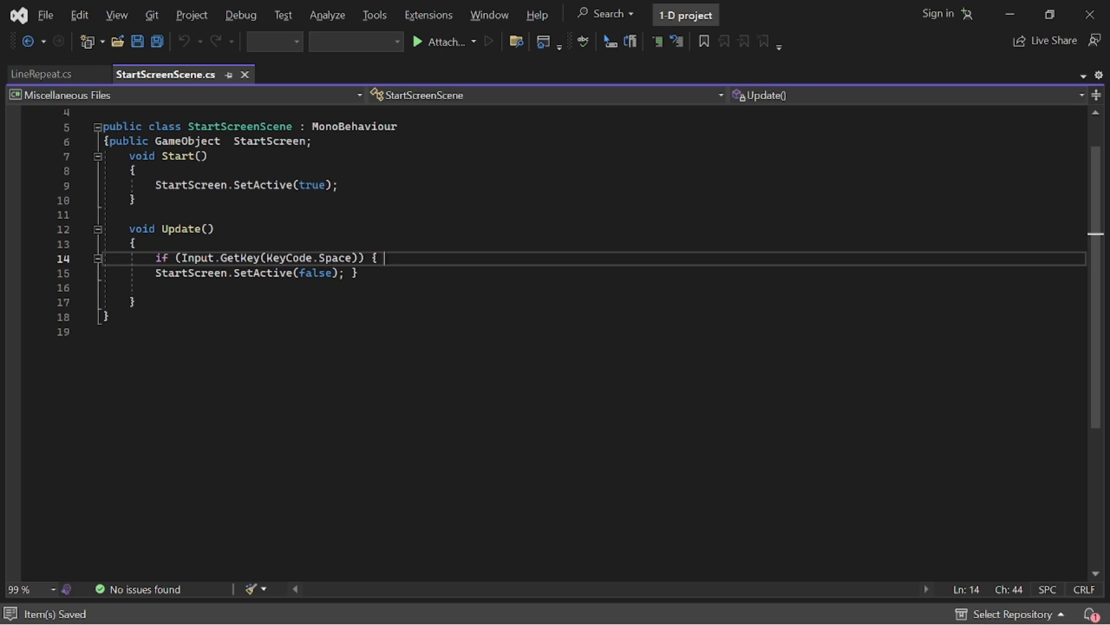
{"action": "left_click", "coordinate": [313, 141]}
{"action": "key", "text": "Return"}
{"action": "type", "text": "Publ"}
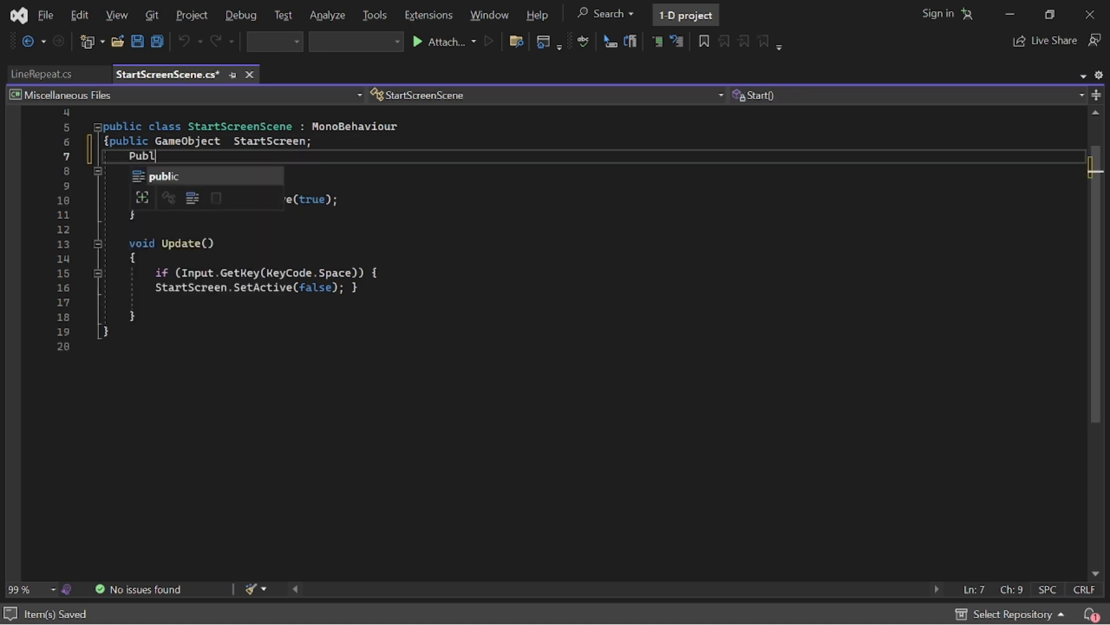
{"action": "key", "text": "BackSpace"}
{"action": "key", "text": "BackSpace"}
{"action": "type", "text": "p"}
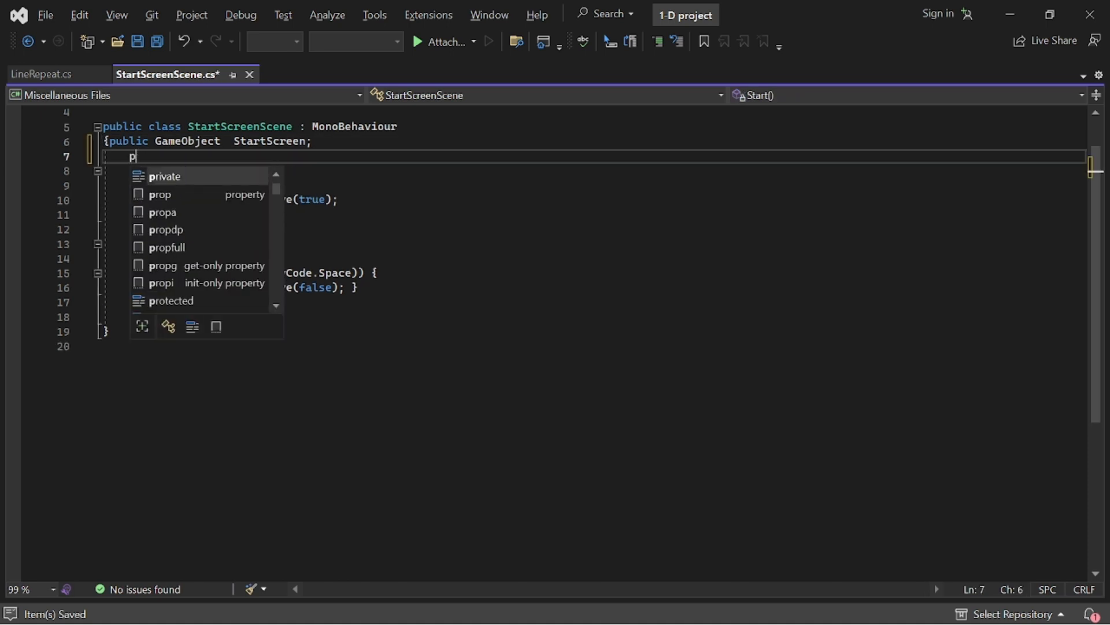
{"action": "type", "text": "ublic GameOb"}
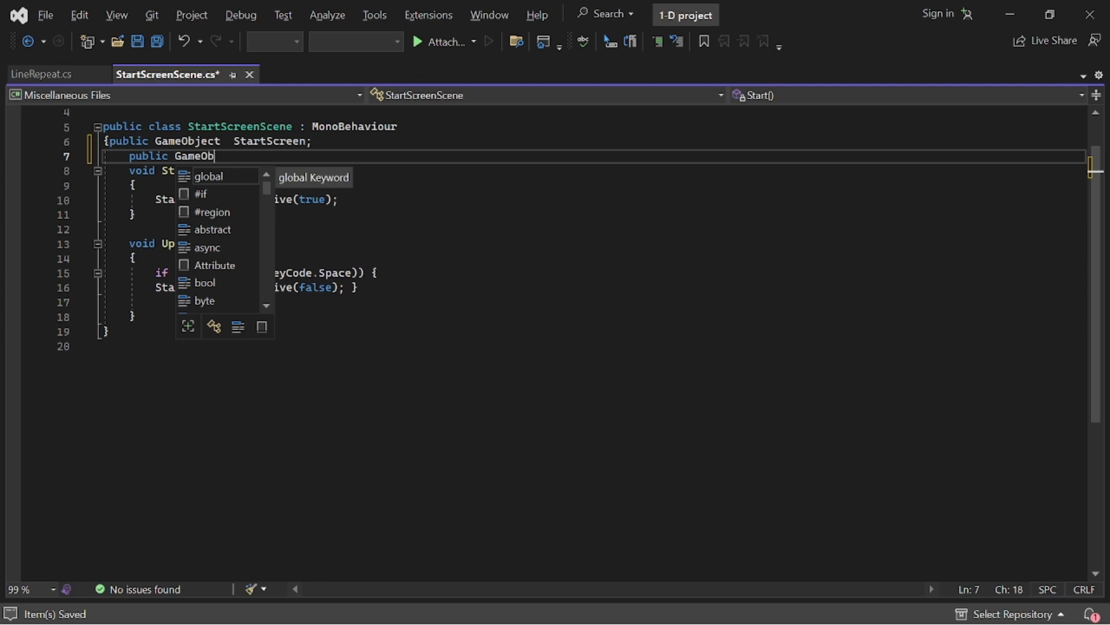
{"action": "type", "text": "ject Pl"}
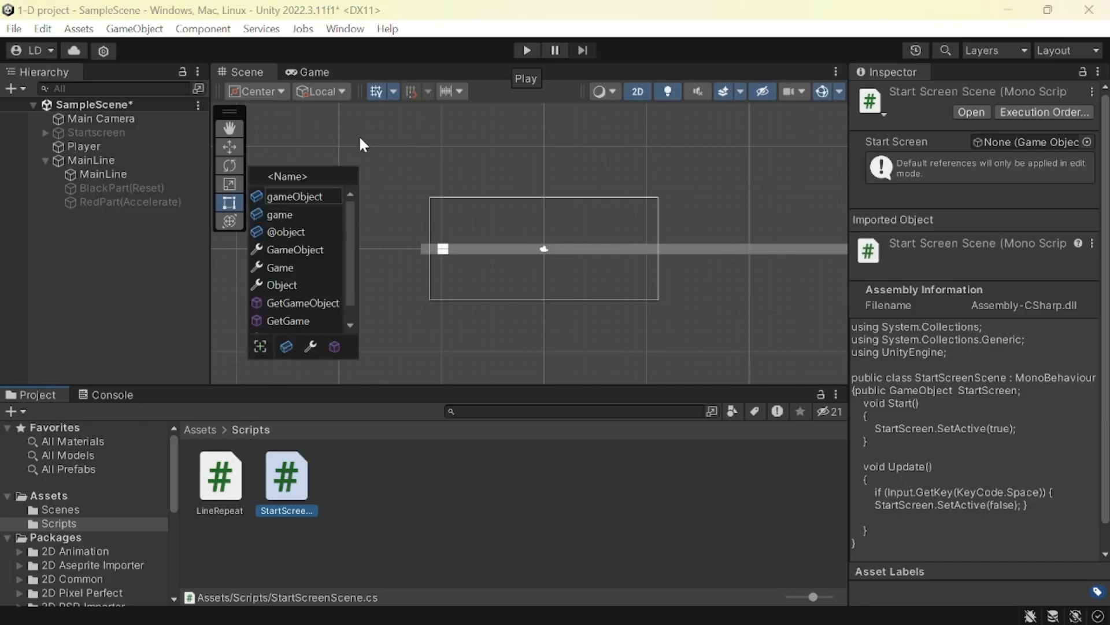
{"action": "type", "text": "ayer;"}
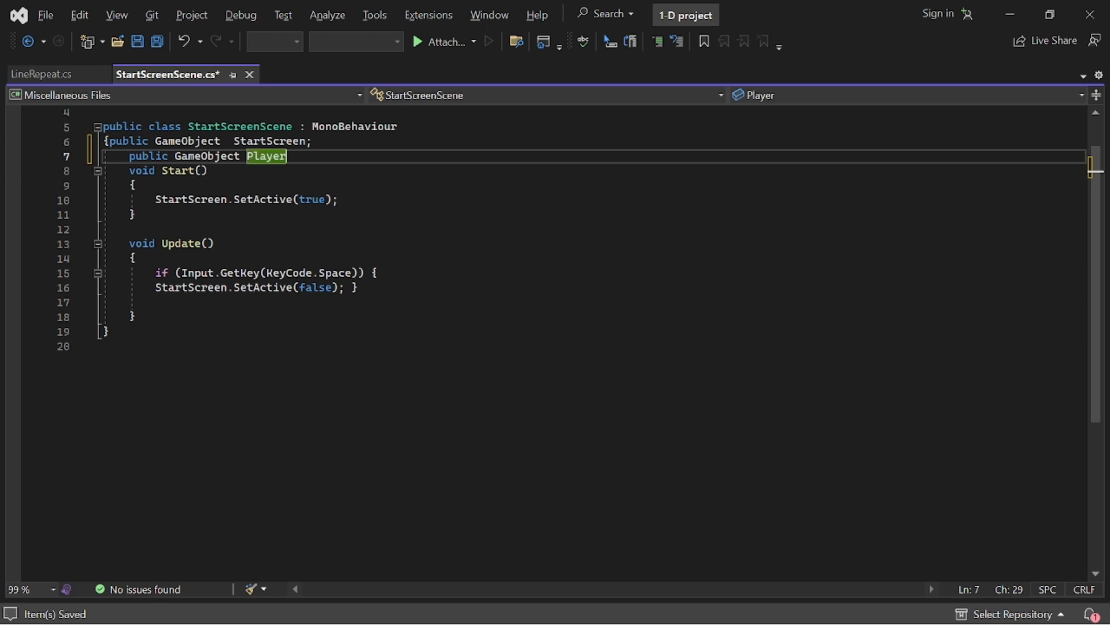
Declare public GameObject Mainline; below the Player field in the StartScreenScene script
{"action": "key", "text": "Return"}
{"action": "type", "text": "publ"}
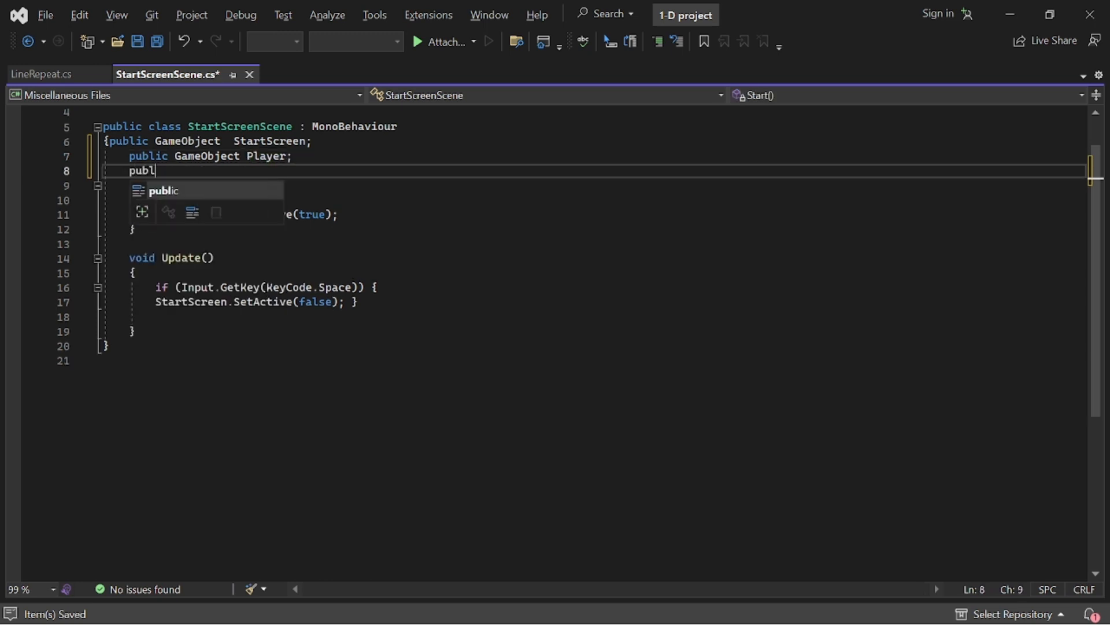
{"action": "type", "text": "ic GameOb"}
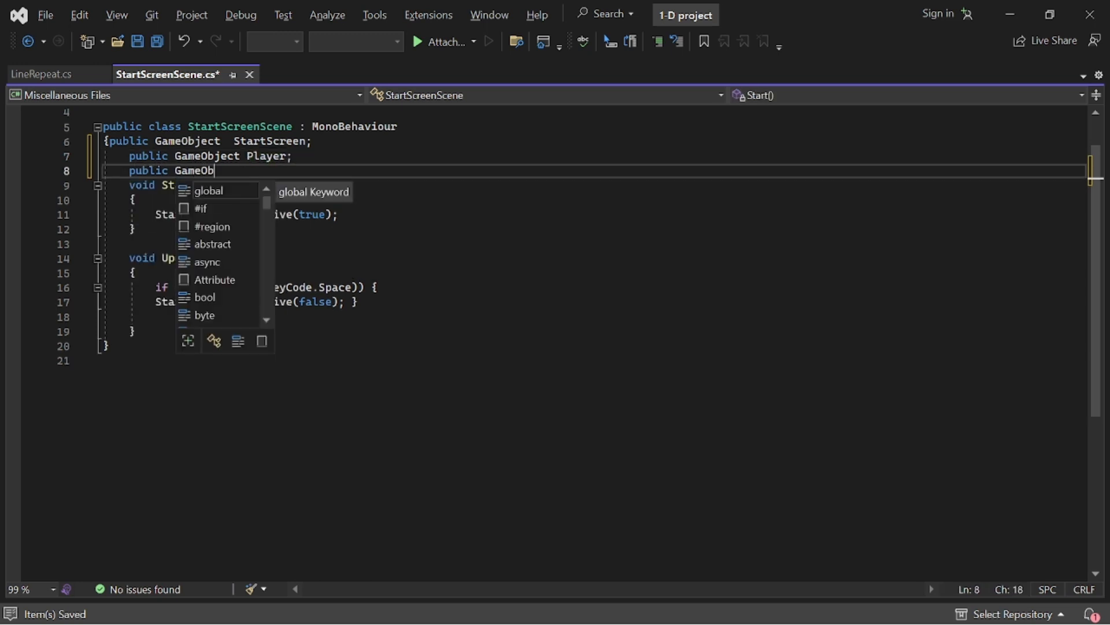
{"action": "type", "text": "ject"}
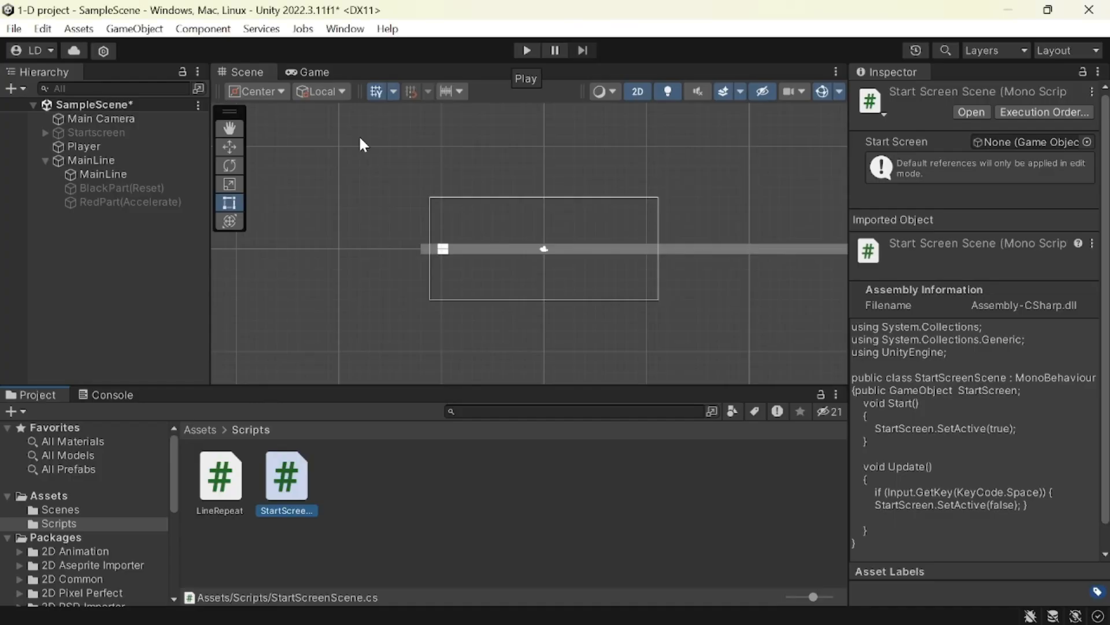
{"action": "type", "text": "M"}
{"action": "type", "text": "ainLine"}
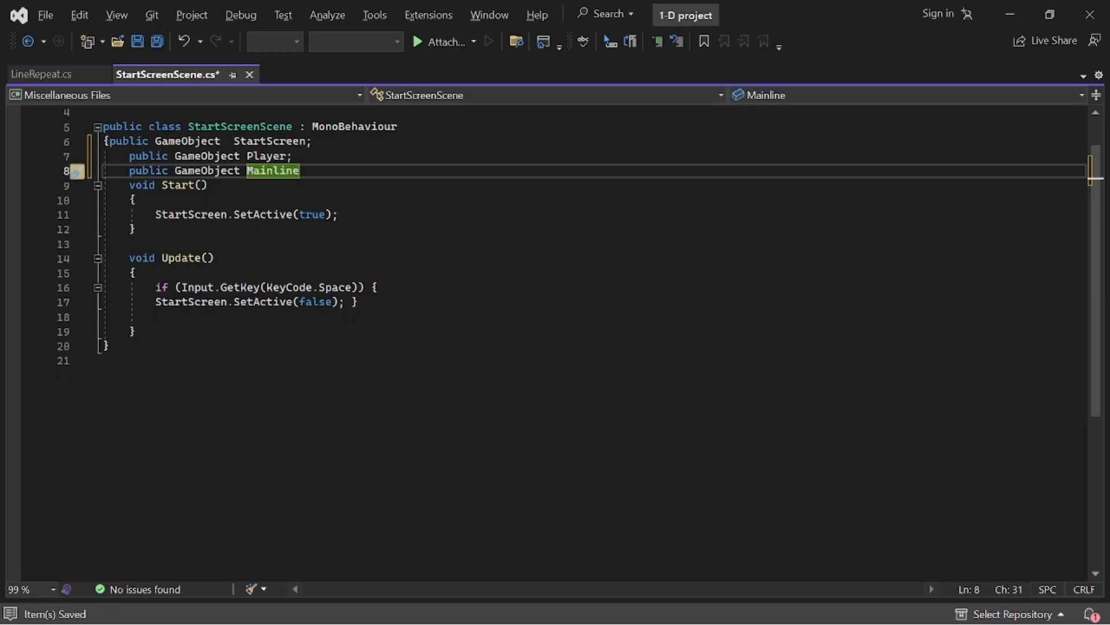
{"action": "type", "text": ";"}
{"action": "left_click_drag", "start_coordinate": [305, 170], "coordinate": [110, 156]}
Add Player.SetActive(false); below the StartScreen line in the Start() method
{"action": "left_click", "coordinate": [338, 215]}
{"action": "key", "text": "Return"}
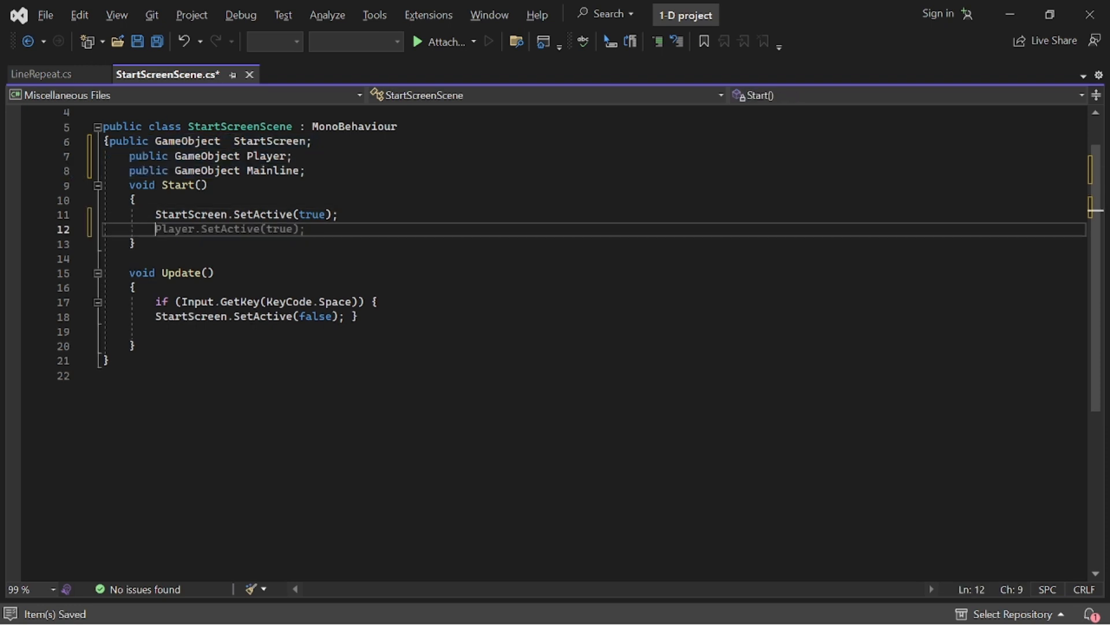
{"action": "key", "text": "Tab"}
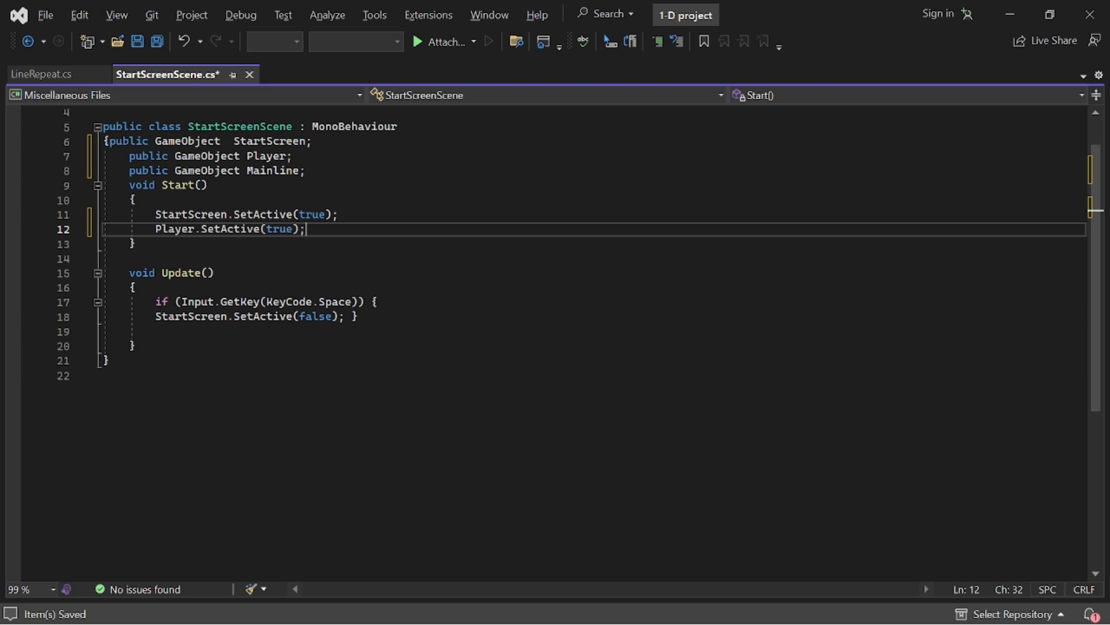
{"action": "key", "text": "Left"}
{"action": "key", "text": "Left"}
{"action": "key", "text": "BackSpace"}
{"action": "key", "text": "BackSpace"}
{"action": "key", "text": "BackSpace"}
{"action": "key", "text": "BackSpace"}
{"action": "type", "text": "flase"}
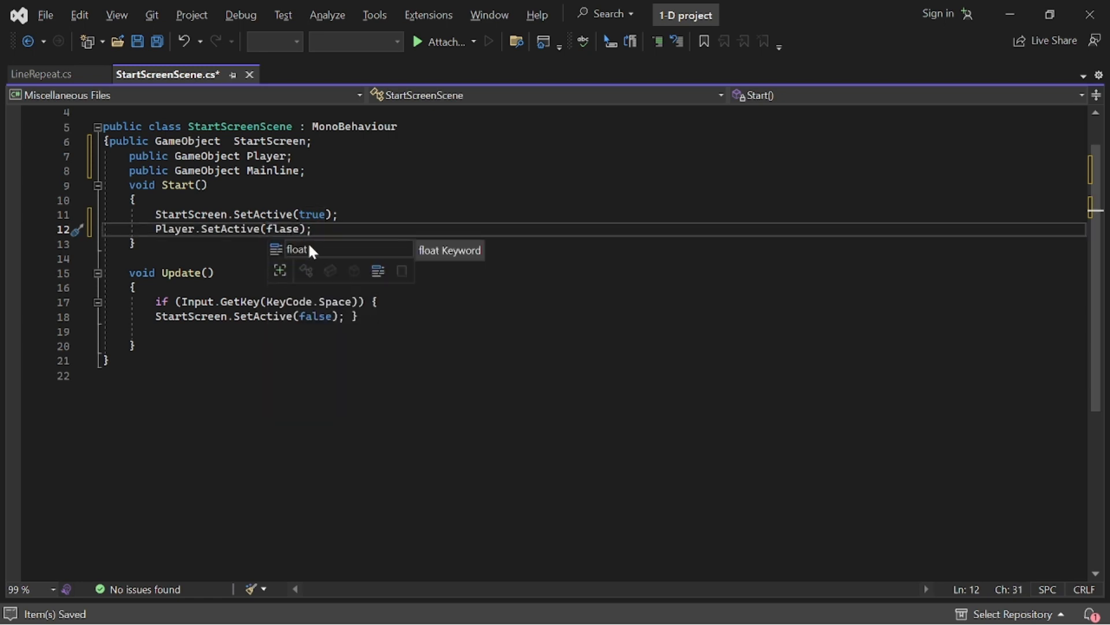
{"action": "key", "text": "BackSpace"}
{"action": "key", "text": "BackSpace"}
{"action": "key", "text": "BackSpace"}
{"action": "key", "text": "BackSpace"}
{"action": "type", "text": "als"}
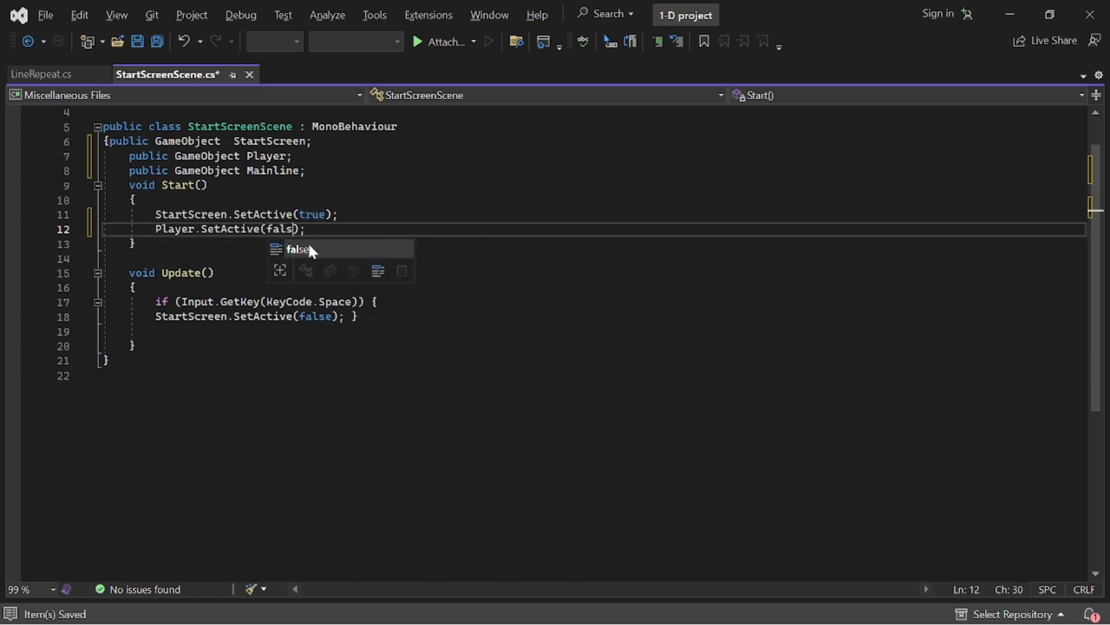
{"action": "key", "text": "Tab"}
{"action": "key", "text": "End"}
Add Mainline.SetActive(false); below the Player line in the Start() method
{"action": "key", "text": "Return"}
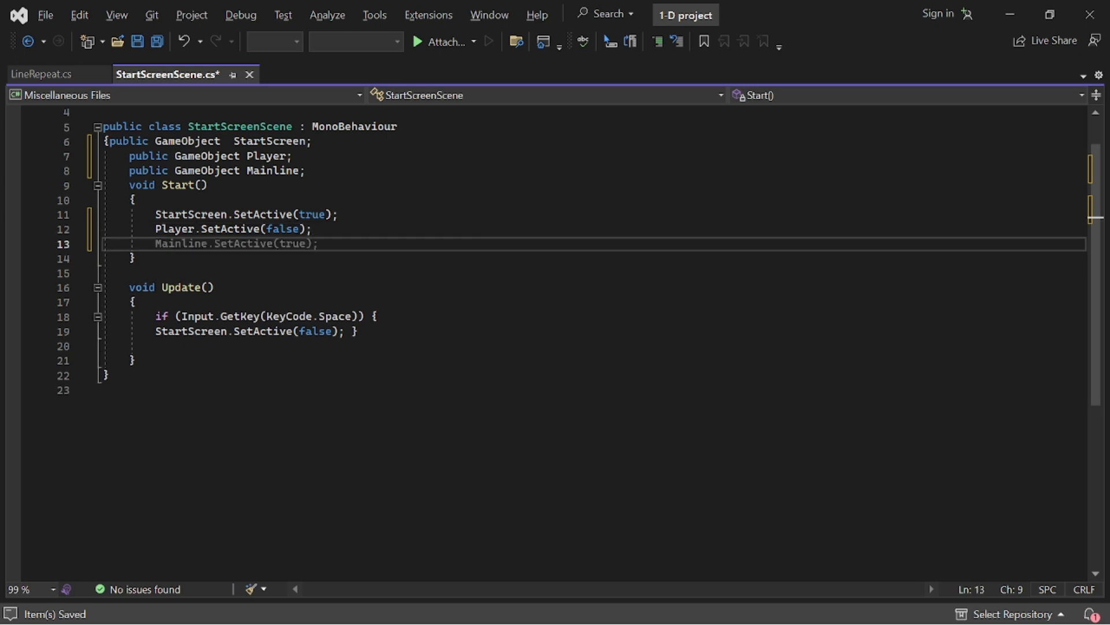
{"action": "key", "text": "Tab"}
{"action": "double_click", "coordinate": [286, 243]}
{"action": "type", "text": "false"}
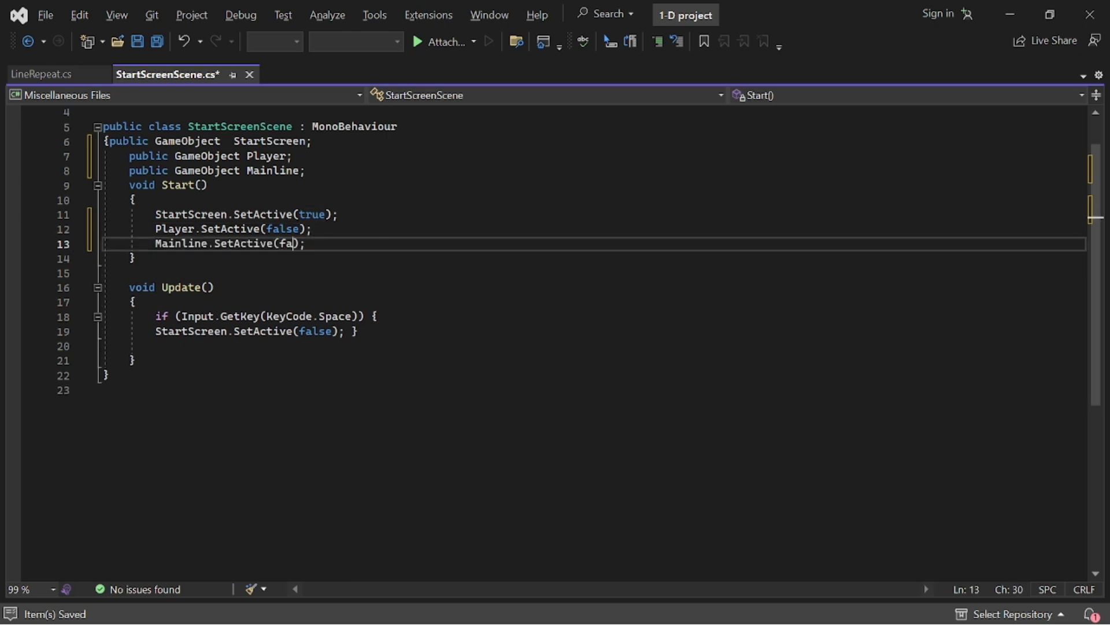
Copy the Player and Mainline SetActive lines into Update()'s Space-key if block, below StartScreen.SetActive(false); and put the closing brace on its own line
{"action": "left_click", "coordinate": [187, 317]}
{"action": "left_click", "coordinate": [280, 331]}
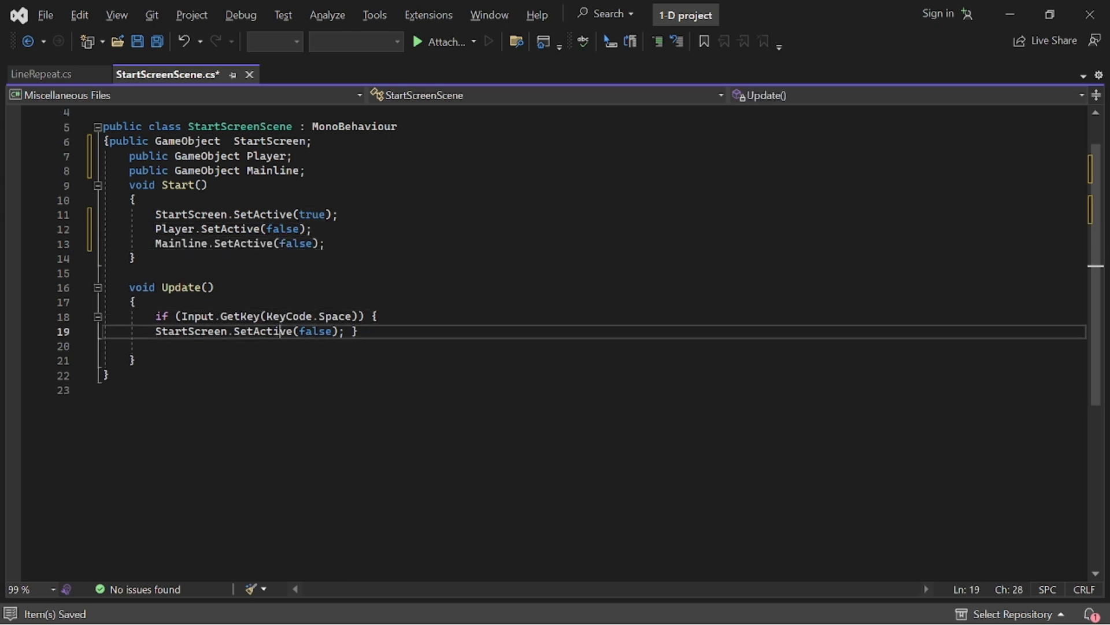
{"action": "left_click_drag", "start_coordinate": [155, 229], "coordinate": [325, 243]}
{"action": "key", "text": "ctrl+c"}
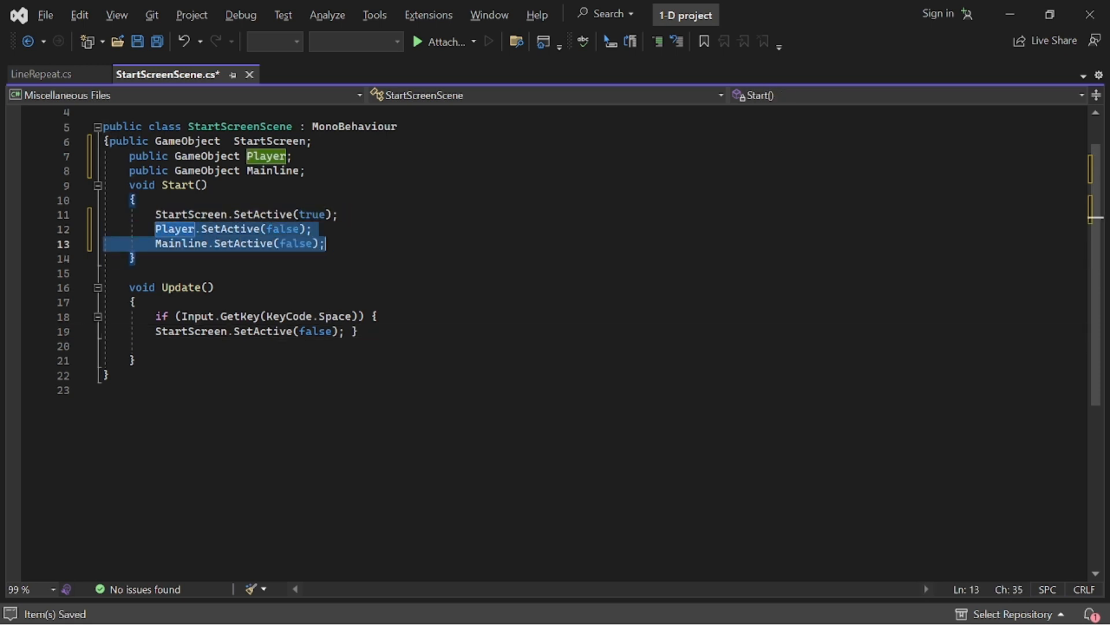
{"action": "left_click", "coordinate": [353, 331]}
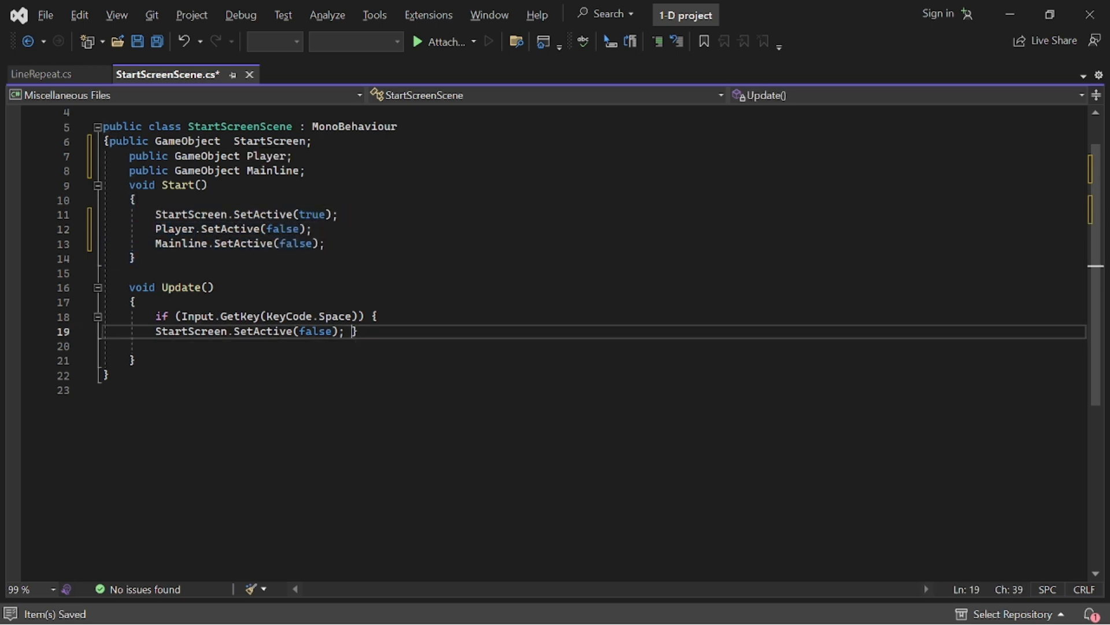
{"action": "key", "text": "Return"}
{"action": "key", "text": "ctrl+v"}
{"action": "key", "text": "Return"}
Change the Player and Mainline SetActive arguments in the if block to true and save the script
{"action": "double_click", "coordinate": [310, 346]}
{"action": "type", "text": "true"}
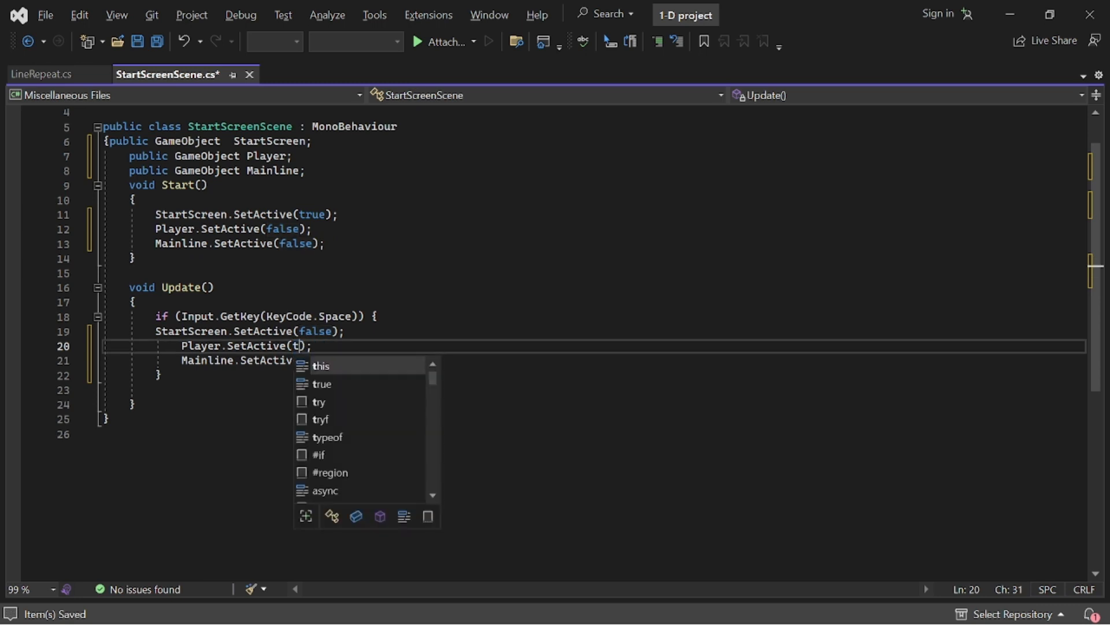
{"action": "double_click", "coordinate": [318, 360]}
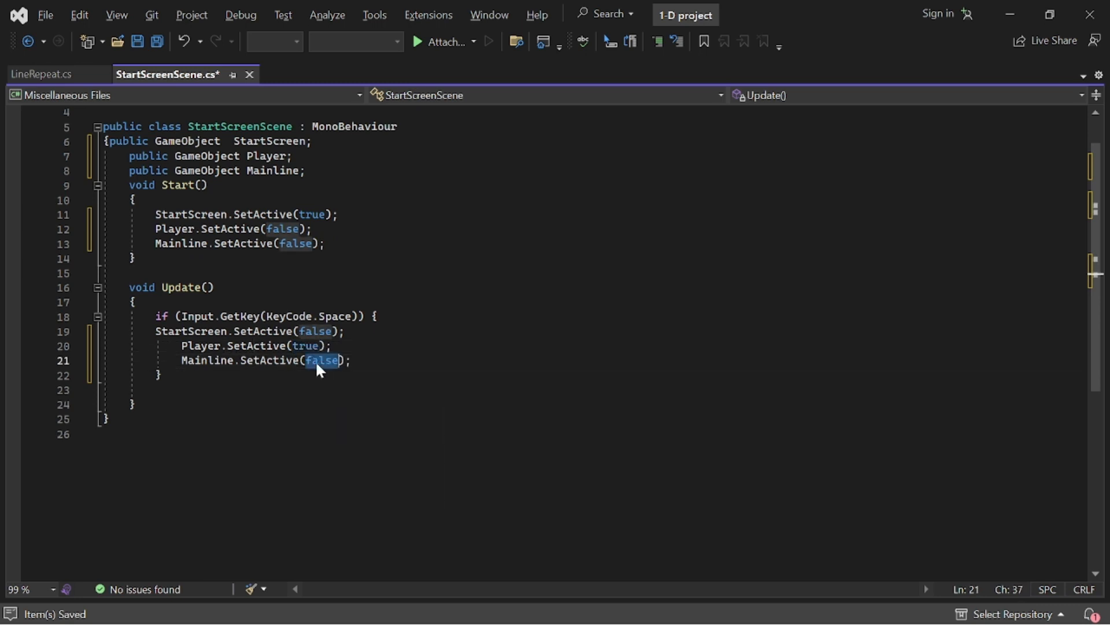
{"action": "type", "text": "true"}
{"action": "left_click", "coordinate": [279, 360]}
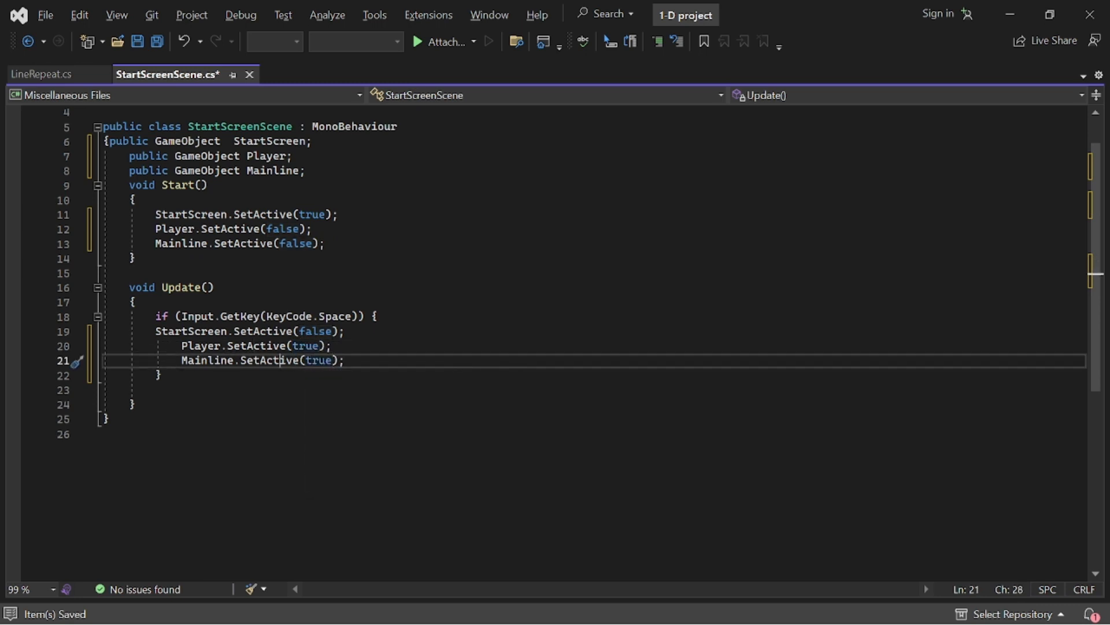
{"action": "key", "text": "ctrl+s"}
Switch to Unity, play-test the game, watch the line move in the scene view, and stop the test
{"action": "key", "text": "alt+Tab"}
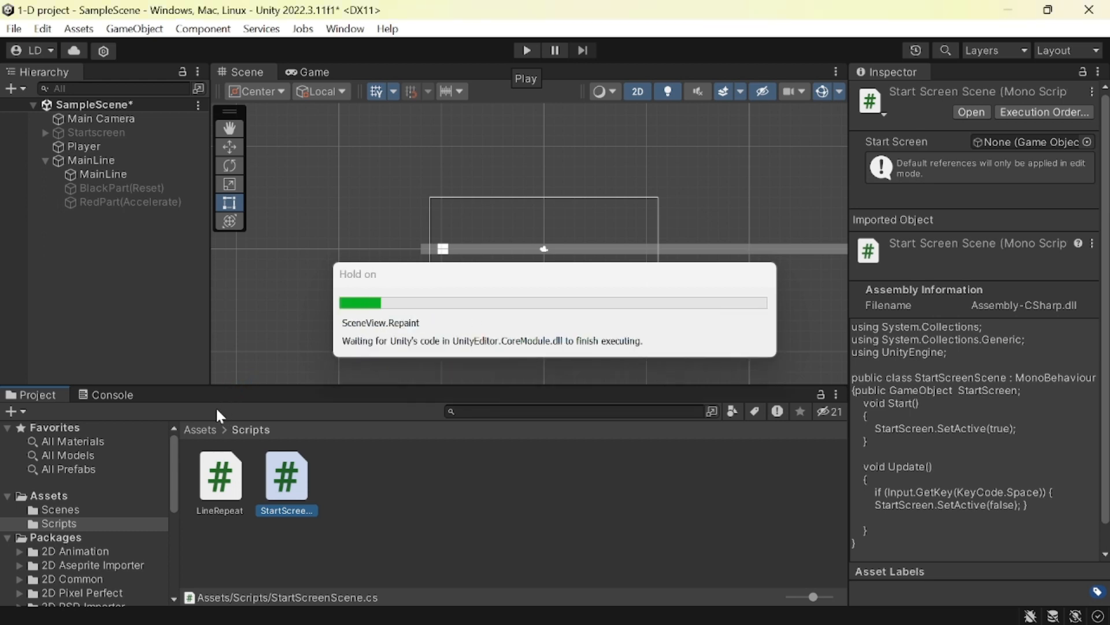
{"action": "left_click", "coordinate": [527, 53]}
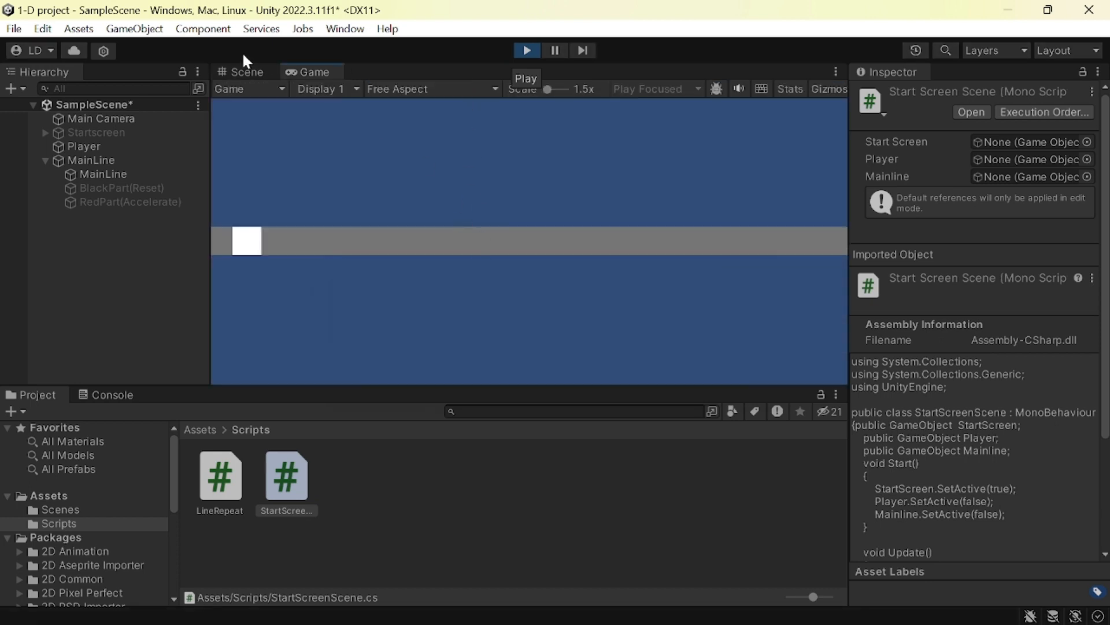
{"action": "left_click", "coordinate": [245, 68]}
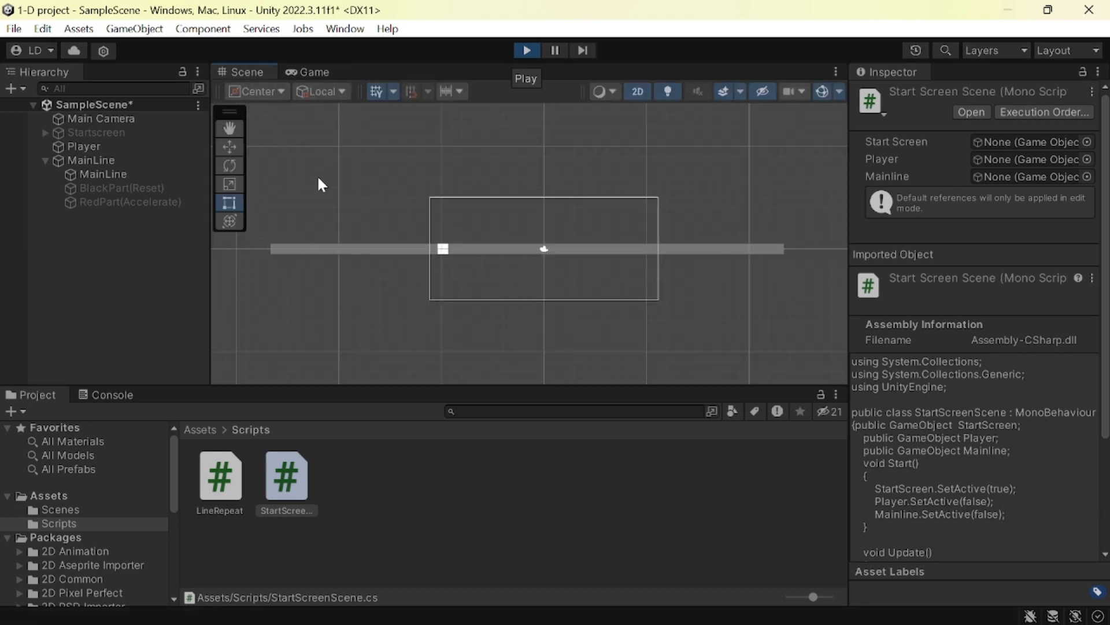
{"action": "left_click", "coordinate": [346, 203]}
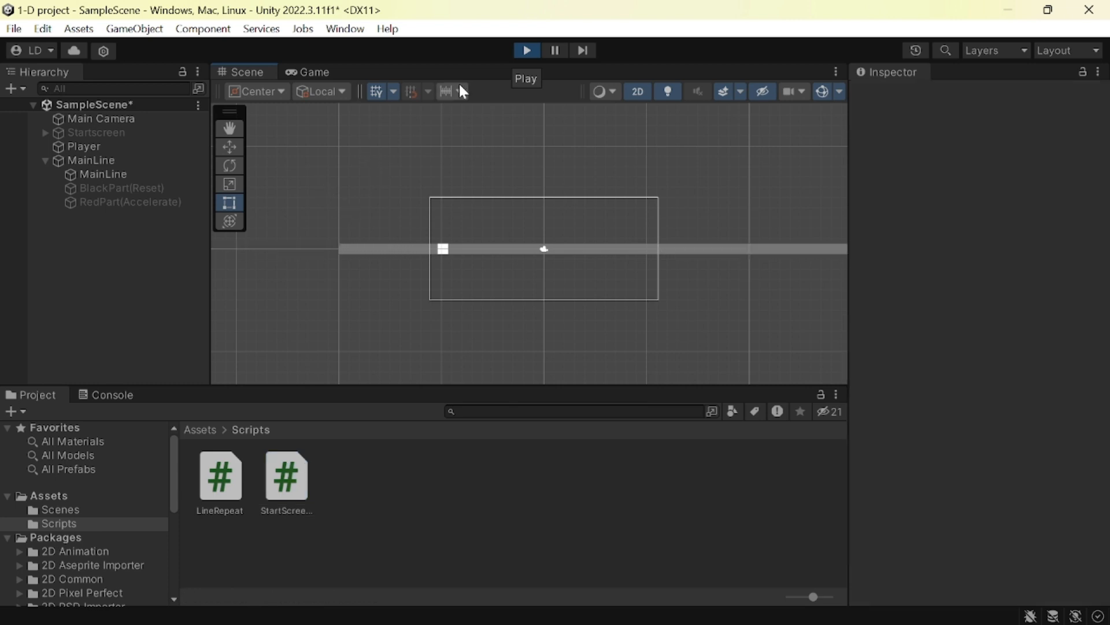
{"action": "left_click", "coordinate": [528, 50]}
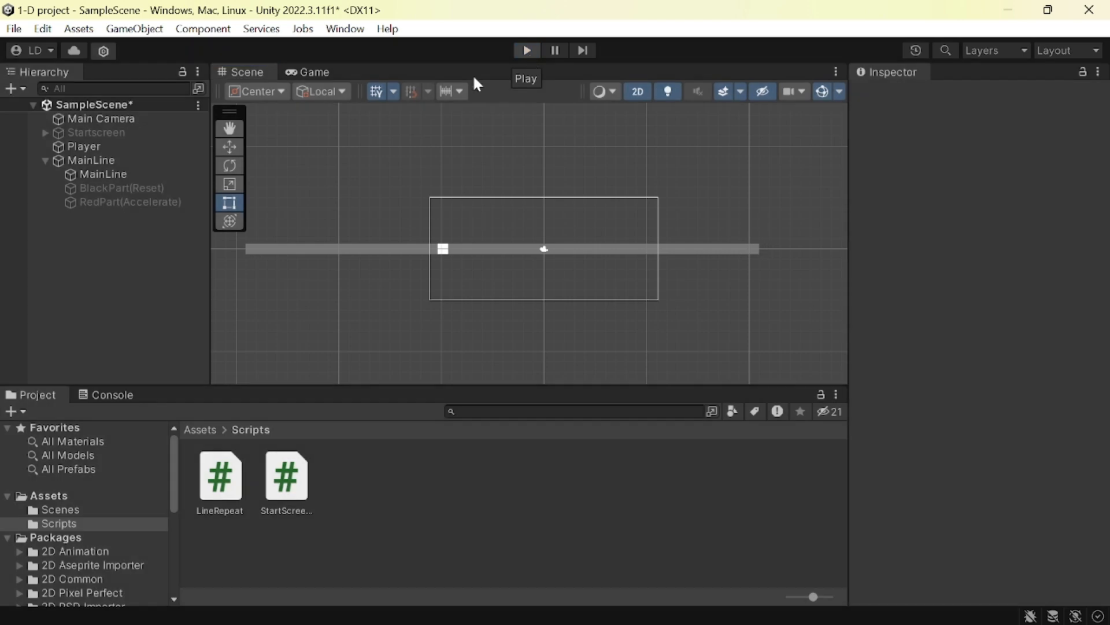
Activate the Startscreen object and assign the Player and MainLine objects to its script's Player and Mainline references
{"action": "left_click", "coordinate": [143, 133]}
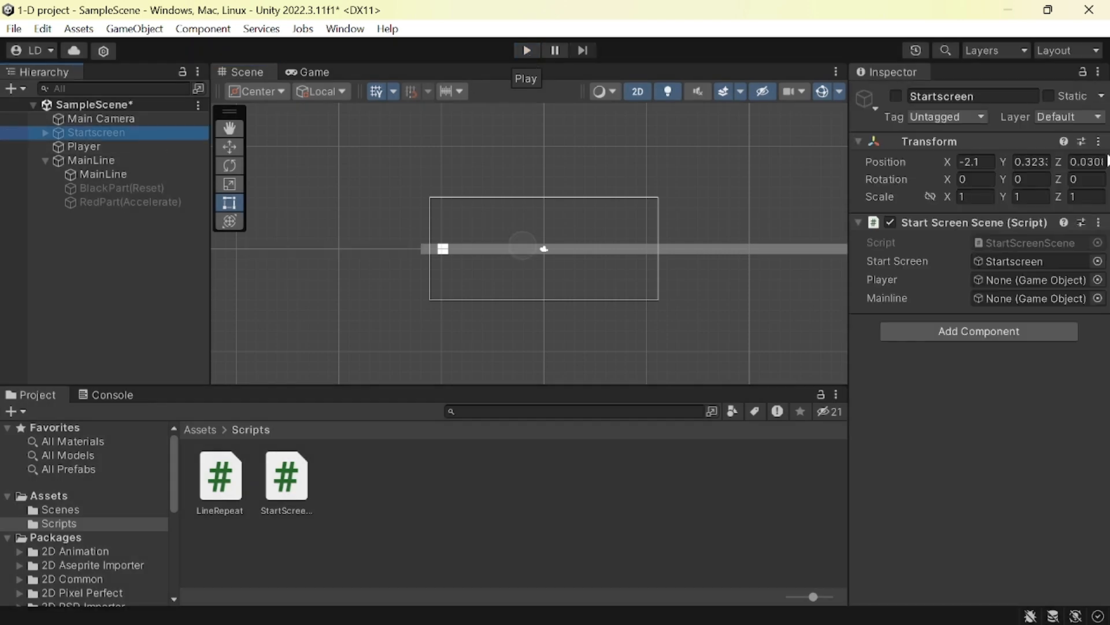
{"action": "left_click", "coordinate": [895, 95]}
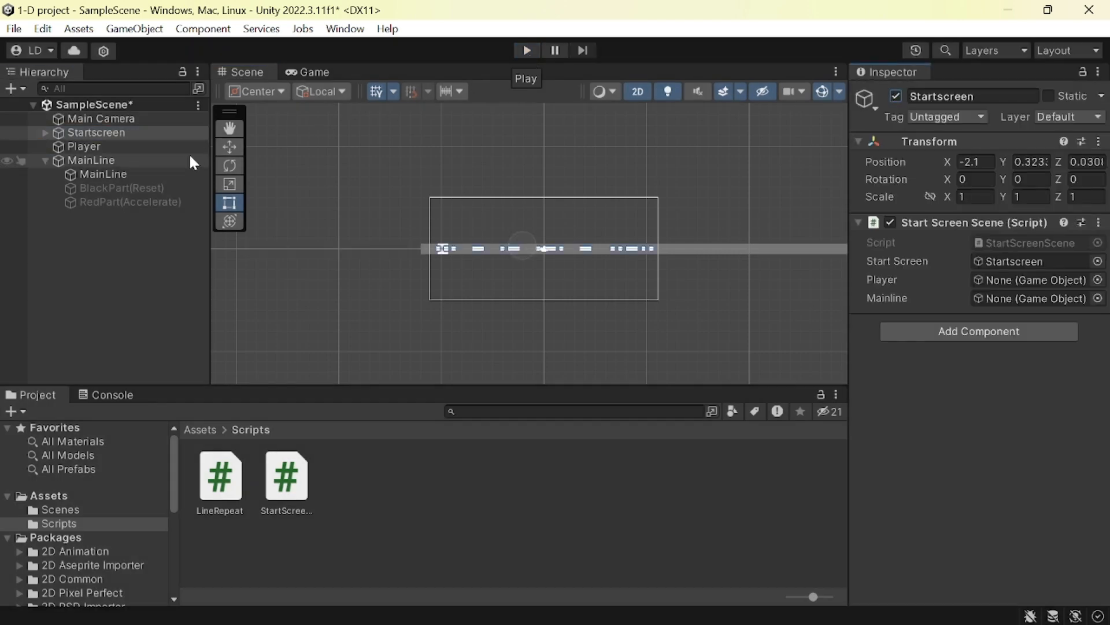
{"action": "left_click_drag", "start_coordinate": [121, 171], "coordinate": [1032, 280]}
{"action": "left_click_drag", "start_coordinate": [100, 148], "coordinate": [1018, 298]}
Deactivate the parent MainLine object and the Player object in the scene
{"action": "left_click", "coordinate": [99, 161]}
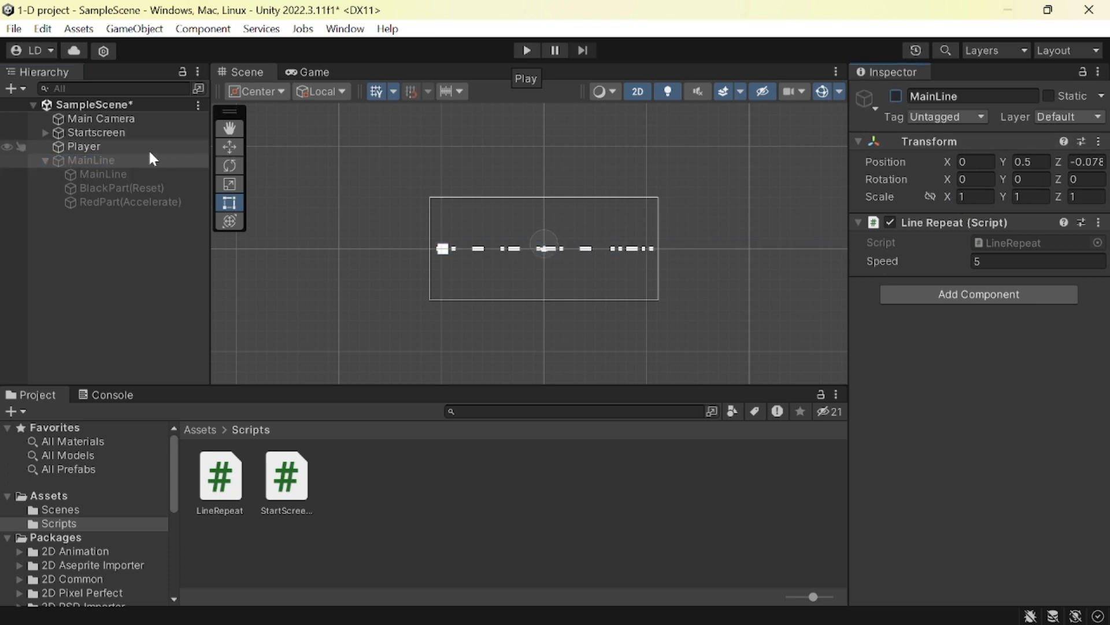
{"action": "left_click", "coordinate": [127, 147]}
{"action": "left_click", "coordinate": [896, 96]}
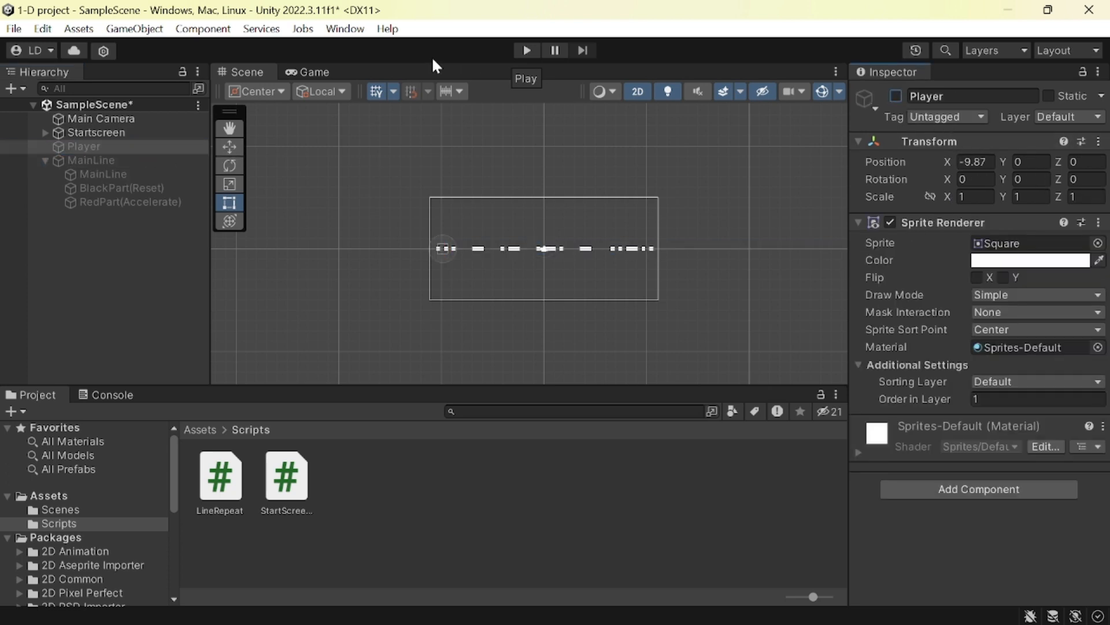
Play-test the start screen's switch to the player and line, check the scene view, and stop the test
{"action": "left_click", "coordinate": [524, 55]}
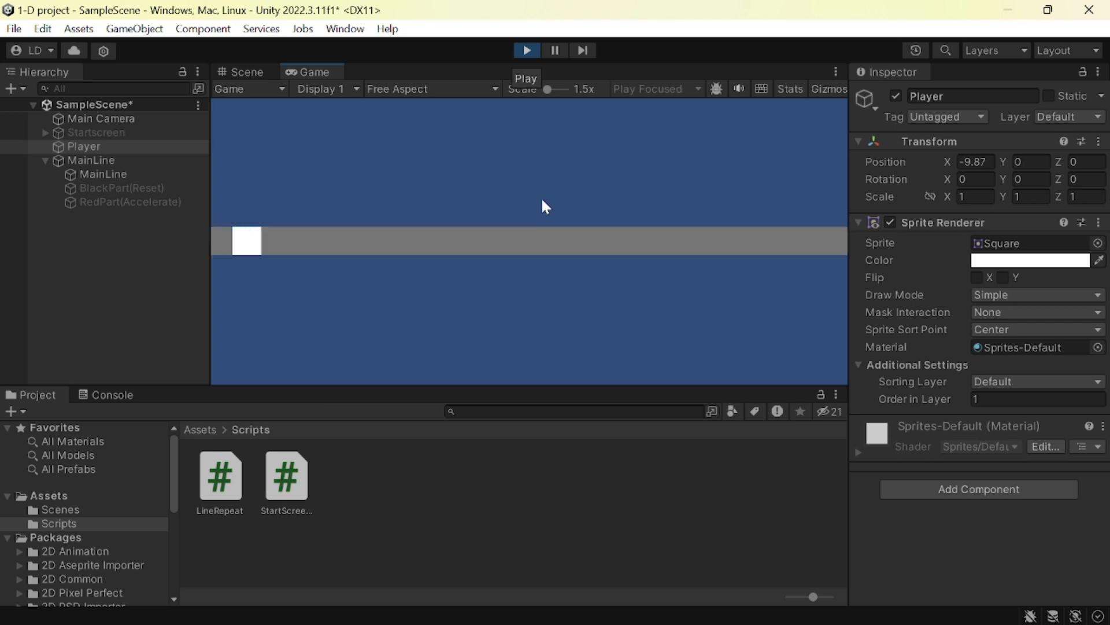
{"action": "left_click", "coordinate": [224, 71]}
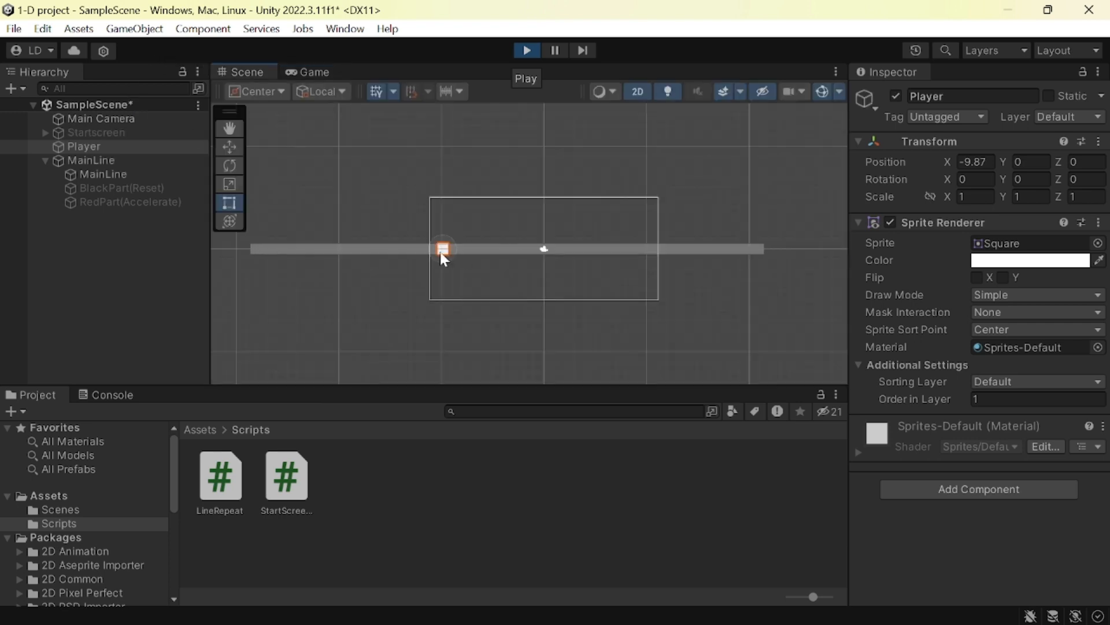
{"action": "left_click", "coordinate": [523, 52]}
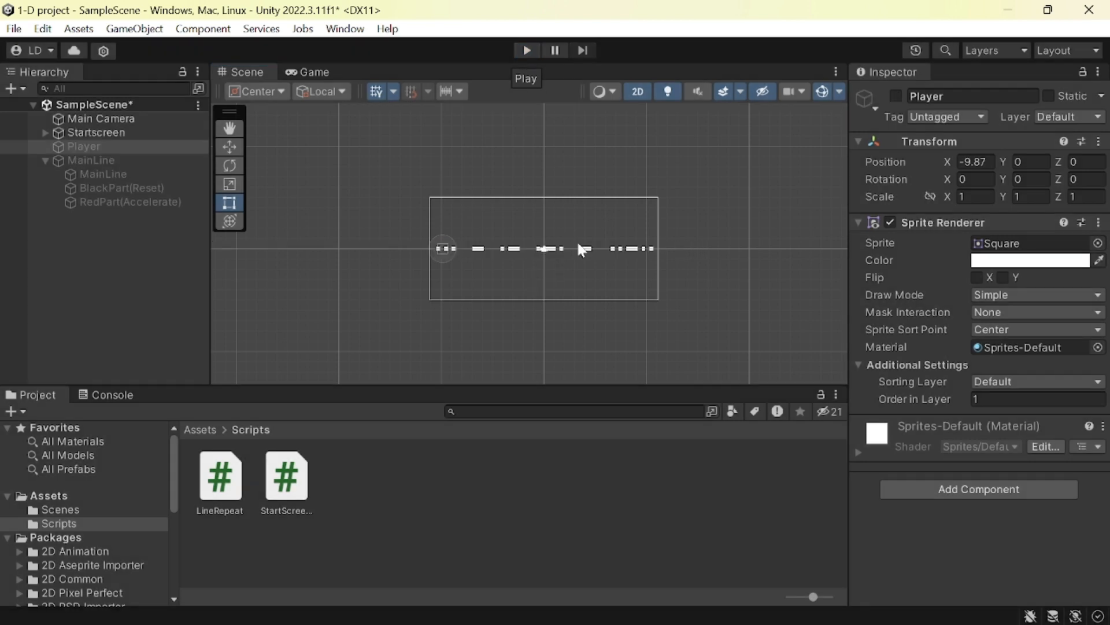
Switch to the How to Play presentation in Chrome and review the slides on game modes, start screen and color rules
{"action": "key", "text": "alt+Tab"}
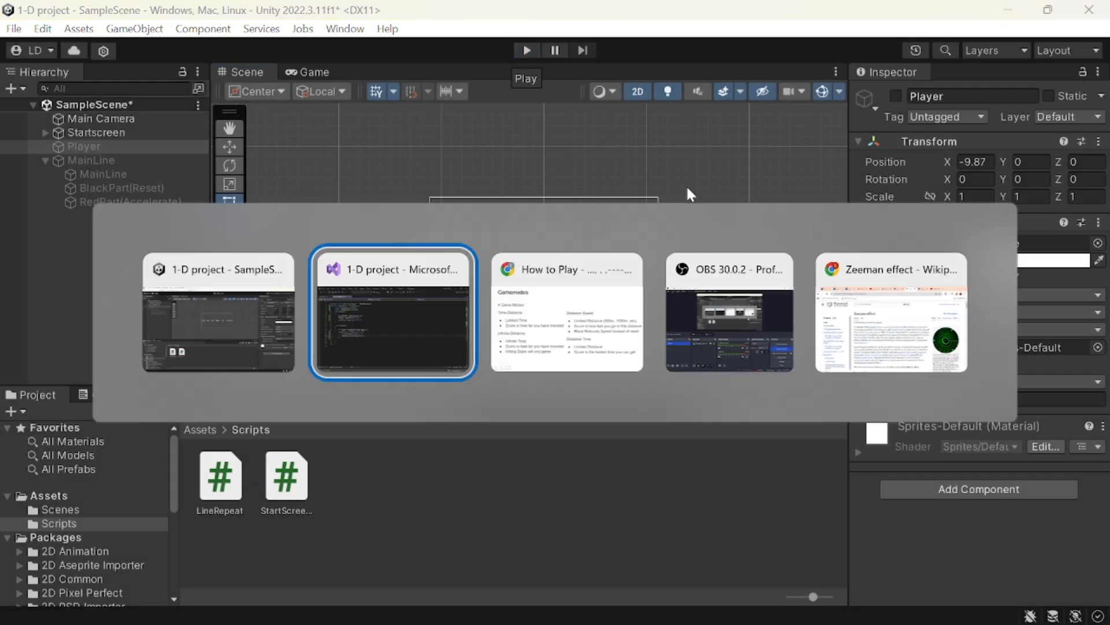
{"action": "key", "text": "alt+Tab"}
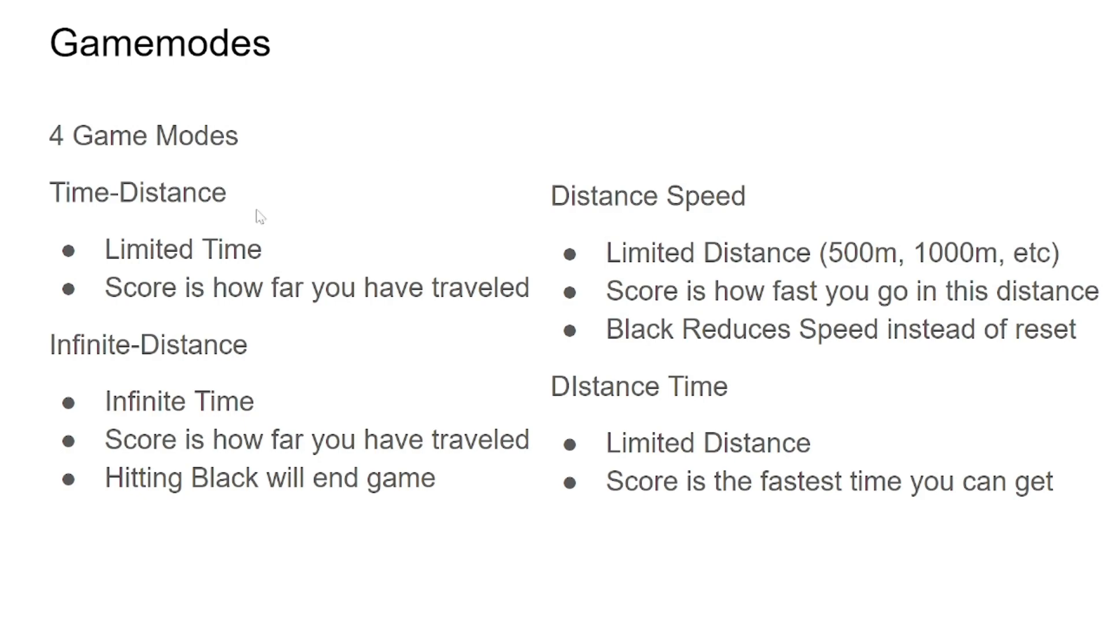
{"action": "key", "text": "Left"}
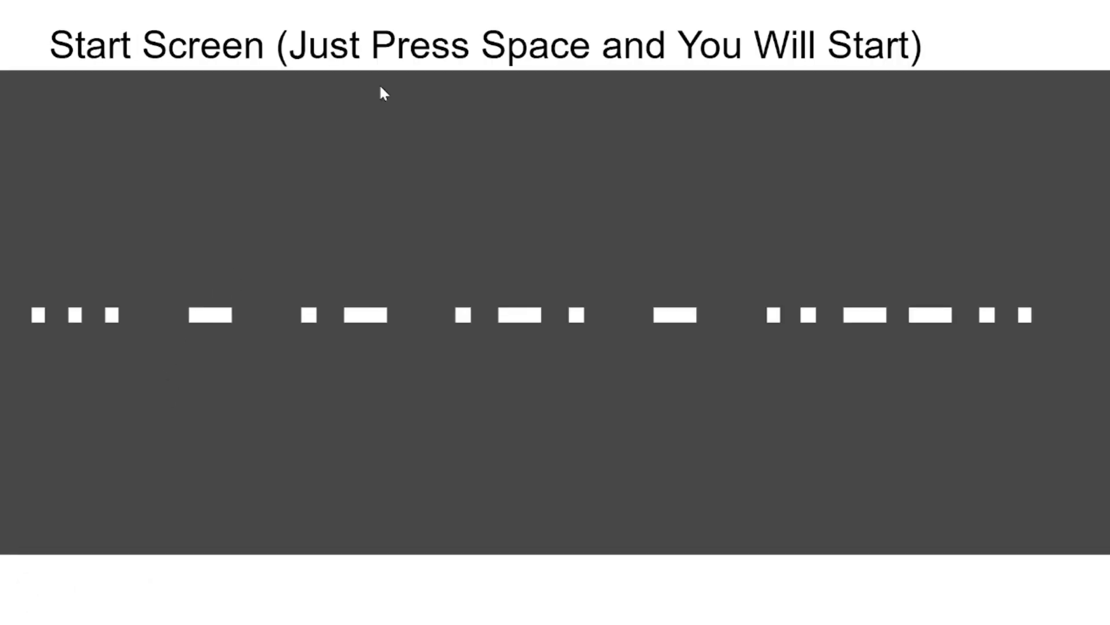
{"action": "key", "text": "Right"}
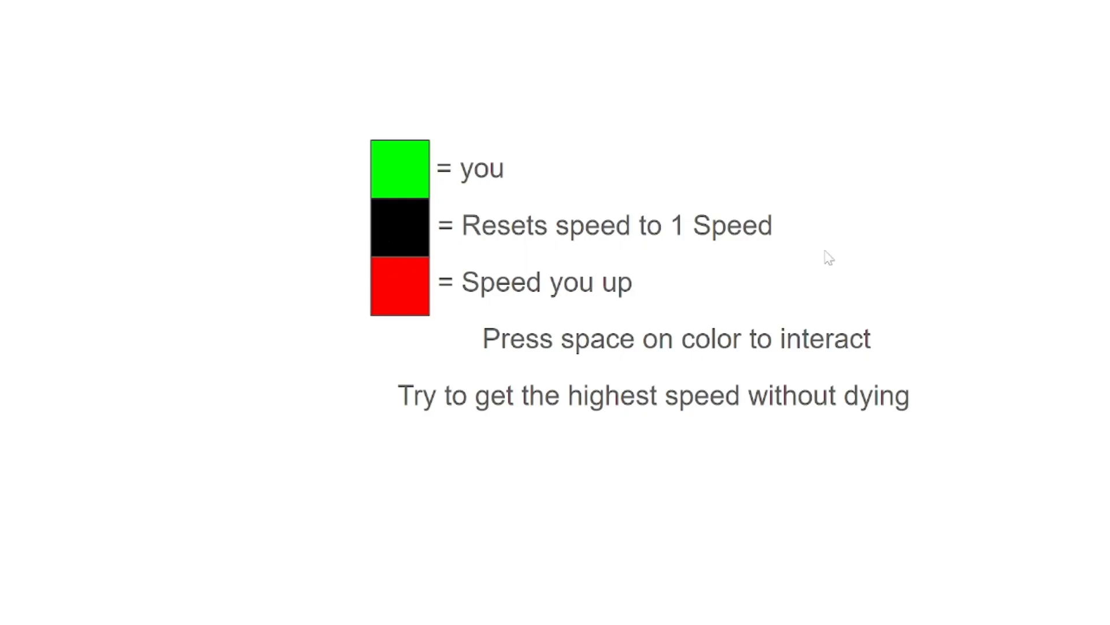
{"action": "key", "text": "Left"}
{"action": "key", "text": "Left"}
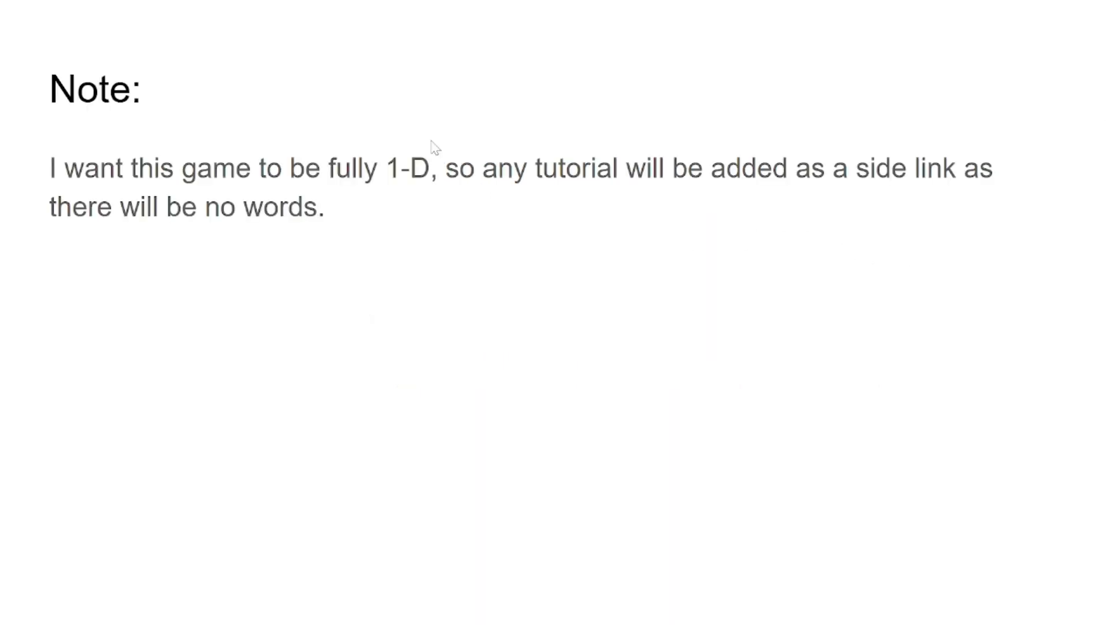